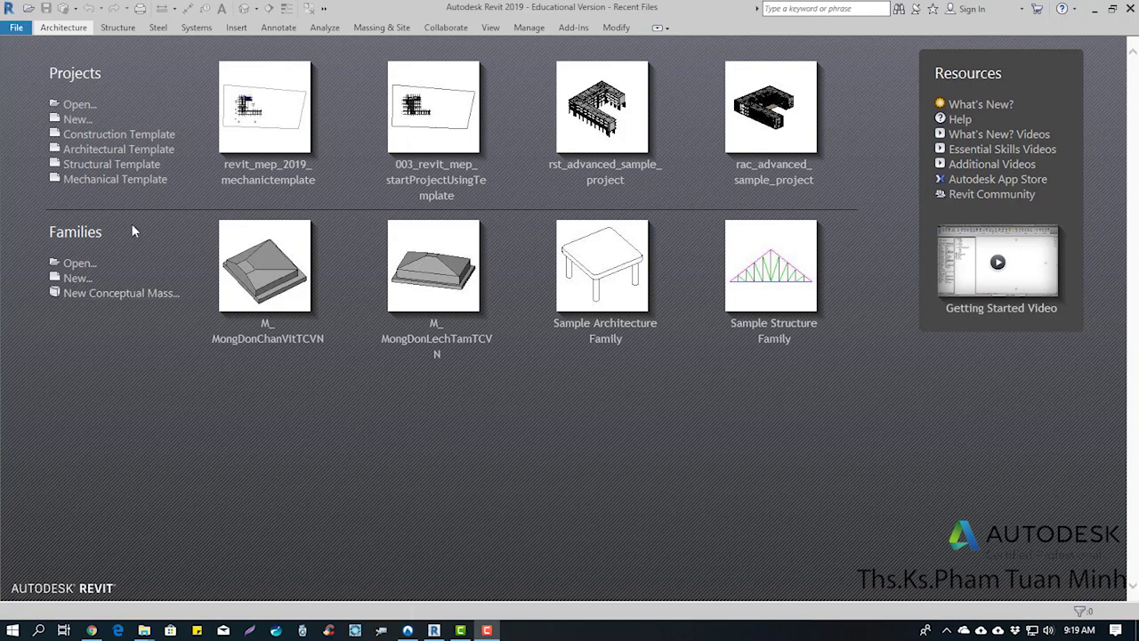
# Create a new project from the Plumbing-Default_Metric.rte template.
pyautogui.click(78, 121)
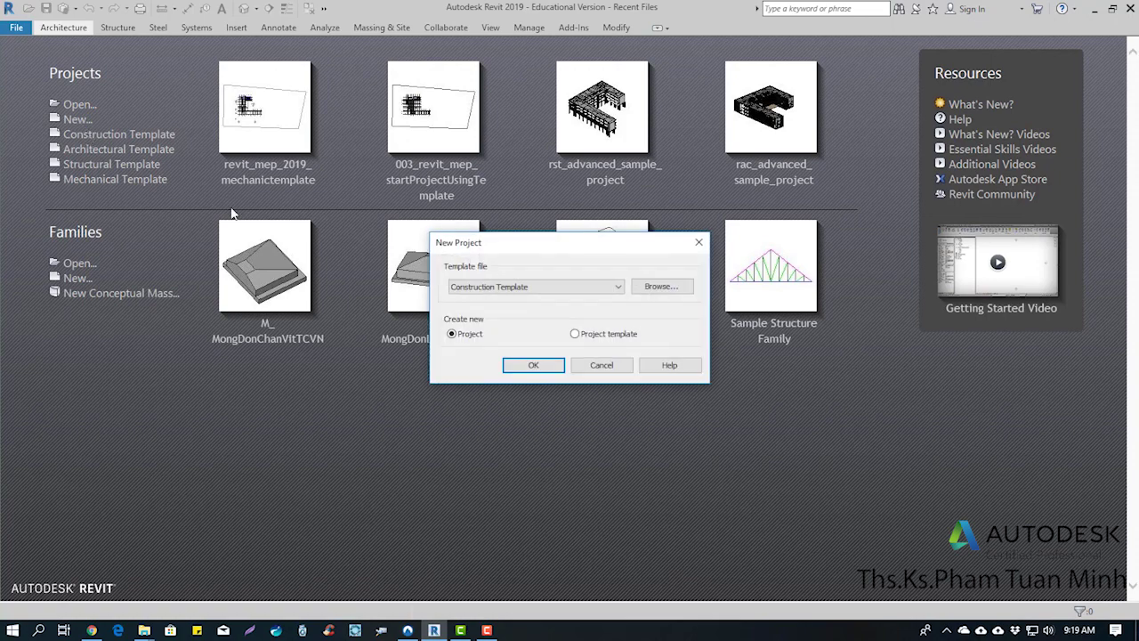
pyautogui.click(672, 294)
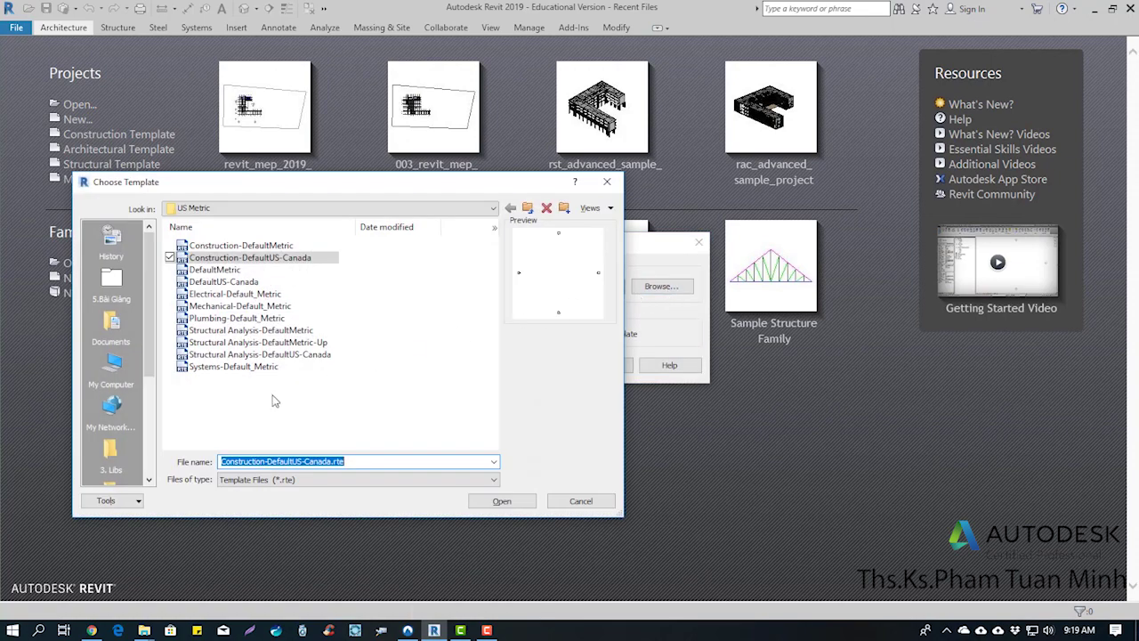
pyautogui.click(239, 319)
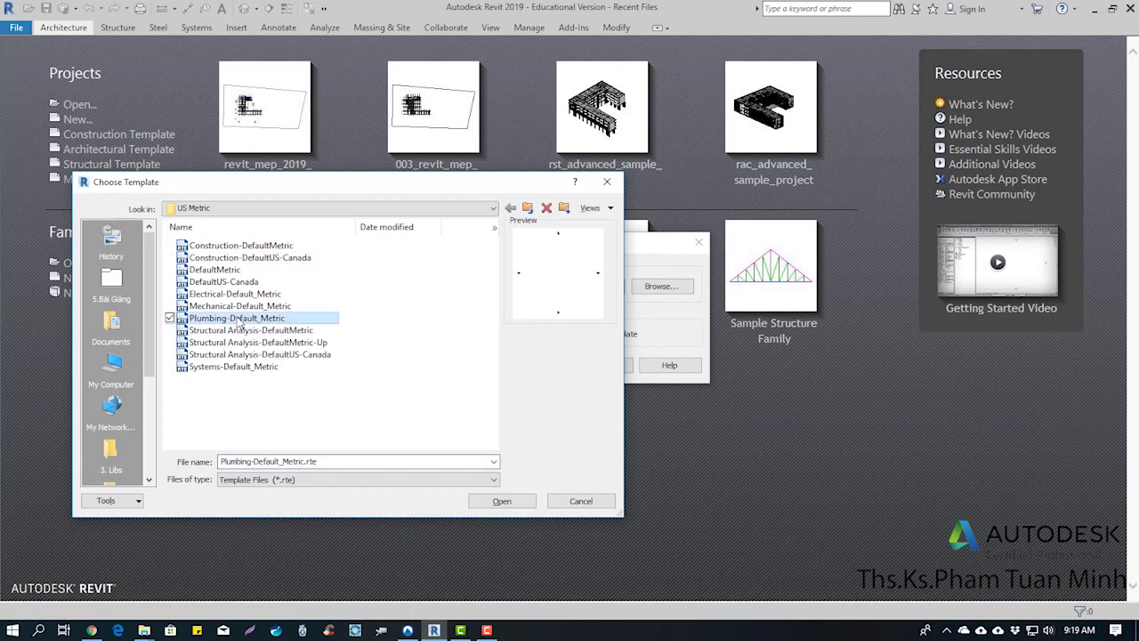
pyautogui.click(509, 506)
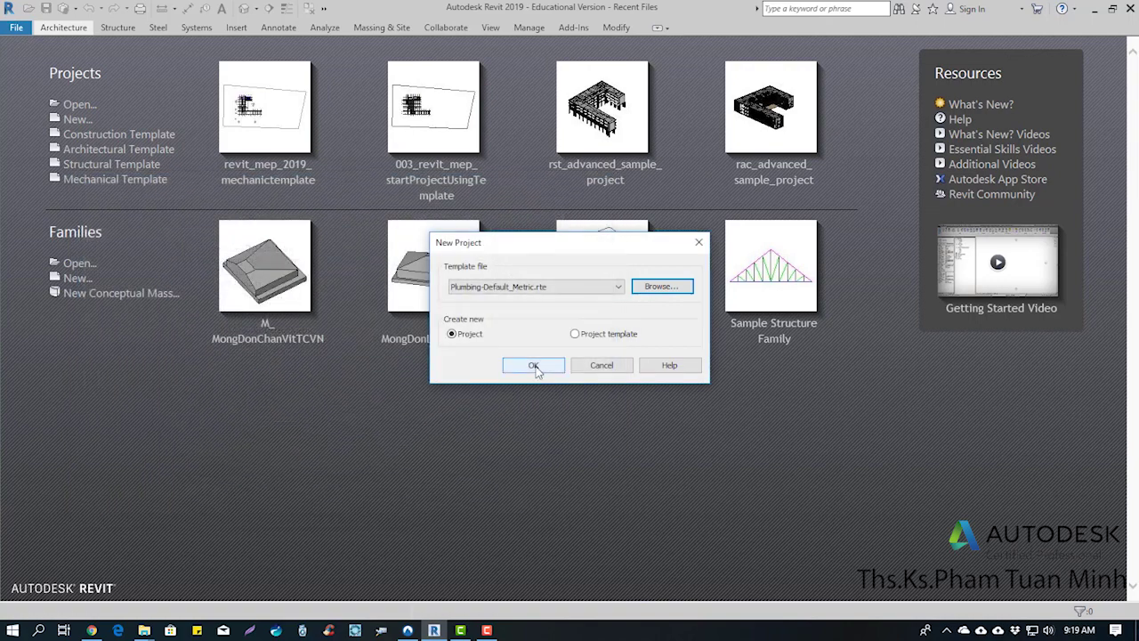
pyautogui.click(534, 366)
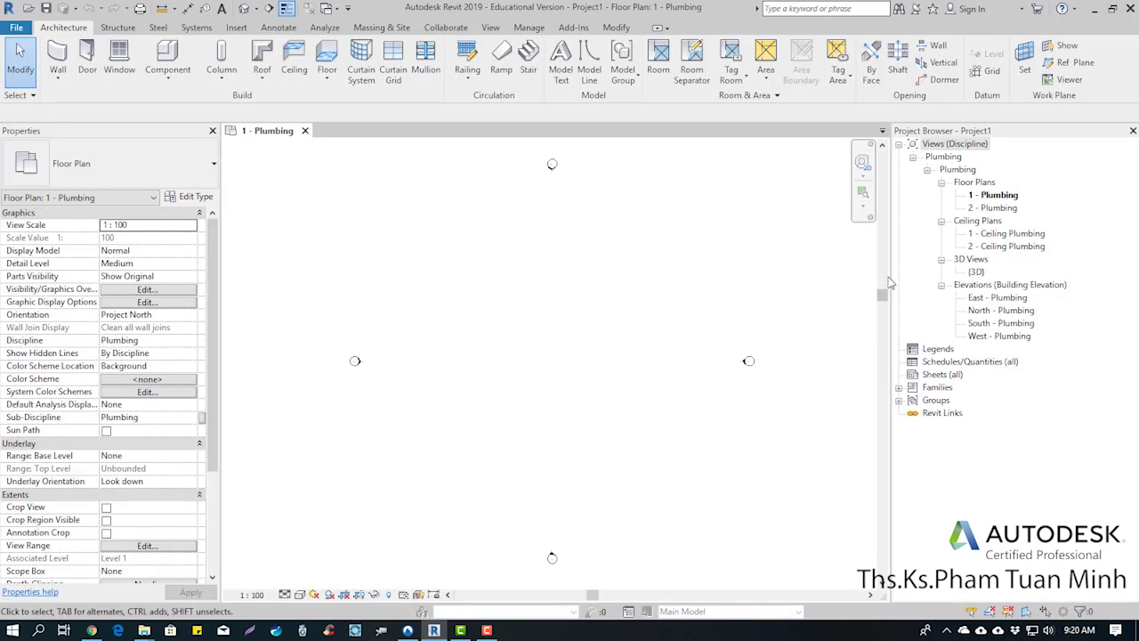
# Start linking a Revit model and browse from SavedDev (F:) Documents into the Smars Youtube Channel folder.
pyautogui.moveTo(890, 283); pyautogui.dragTo(924, 283)
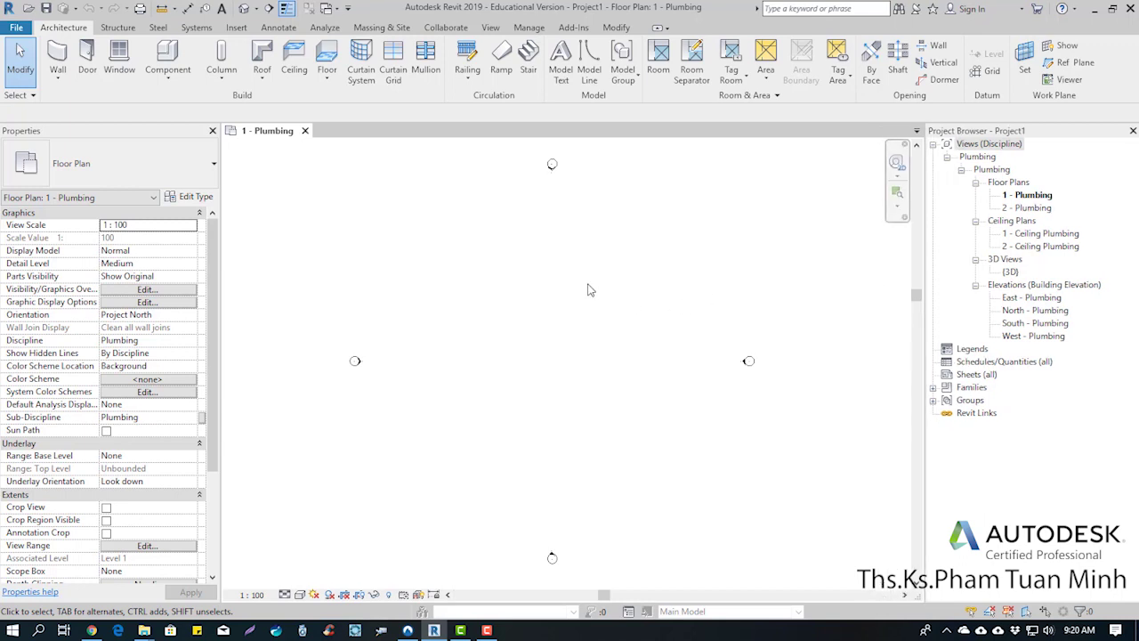
pyautogui.click(236, 27)
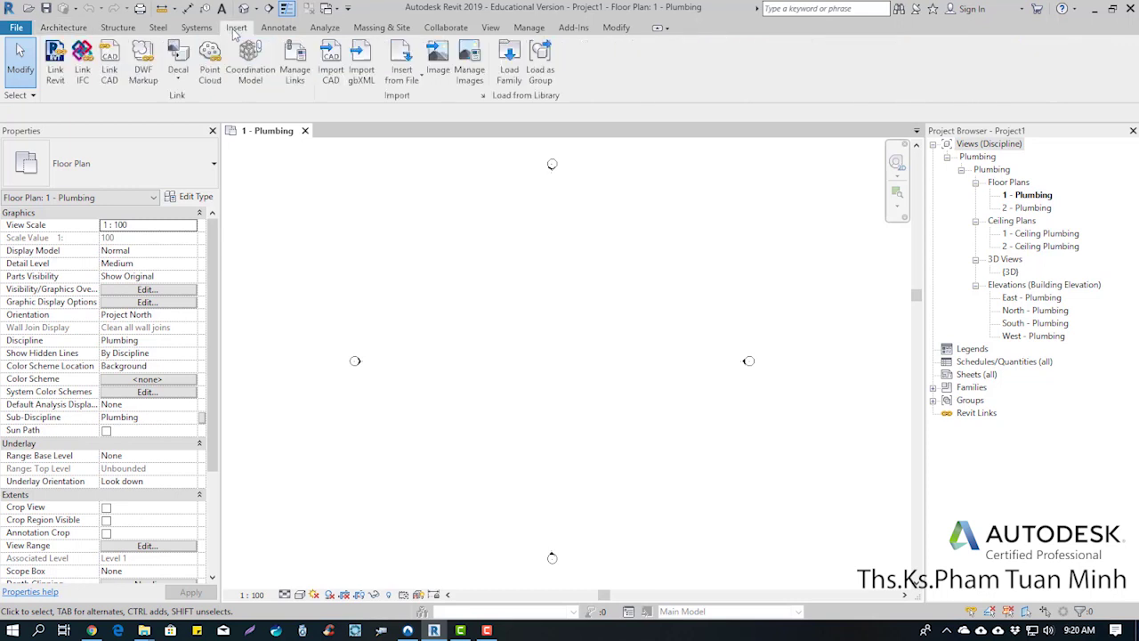
pyautogui.click(55, 67)
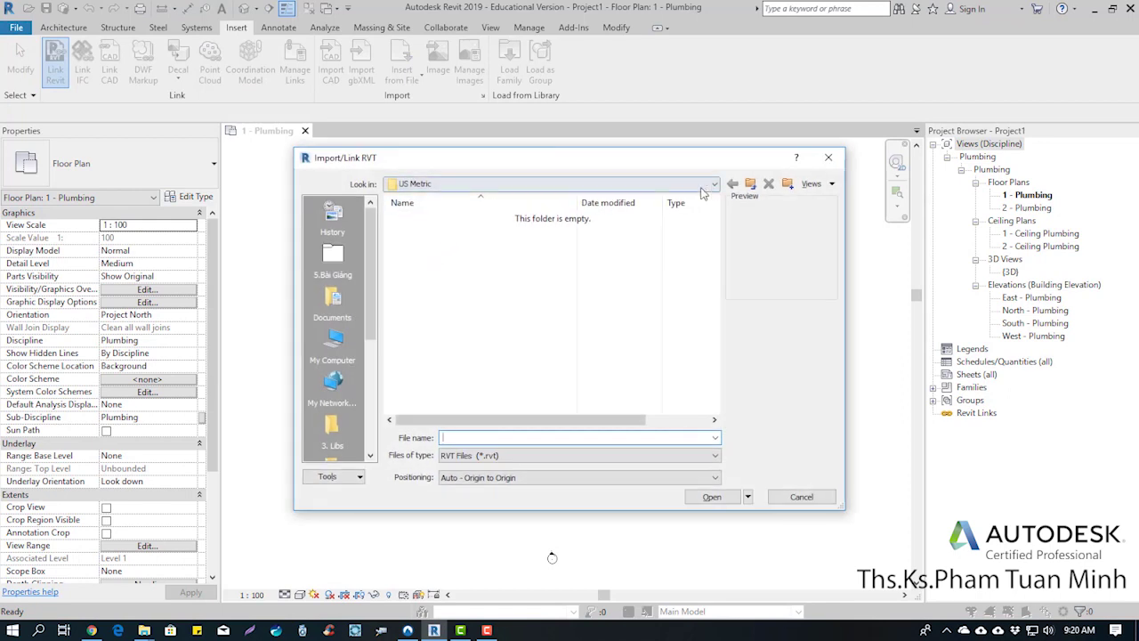
pyautogui.scroll(-3, 334, 351)
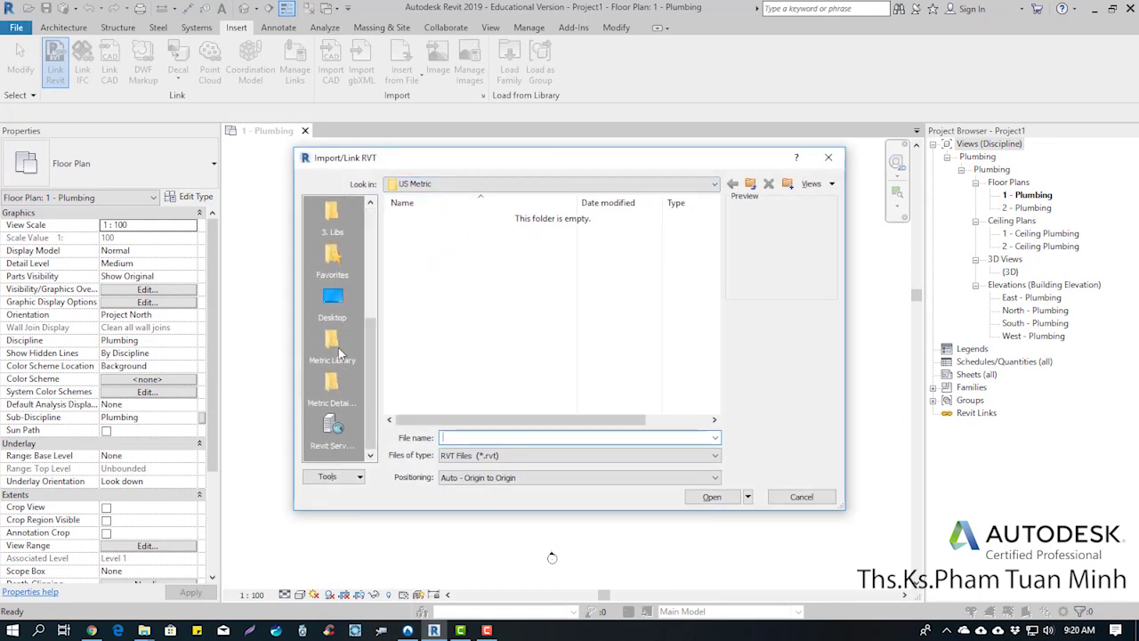
pyautogui.scroll(3, 338, 353)
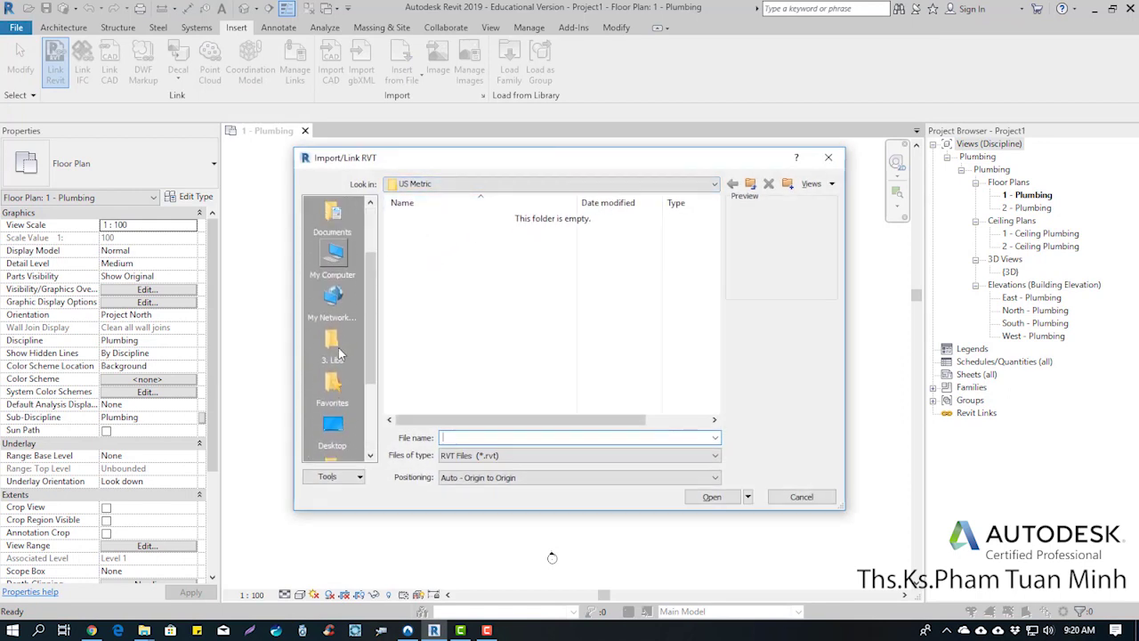
pyautogui.click(473, 184)
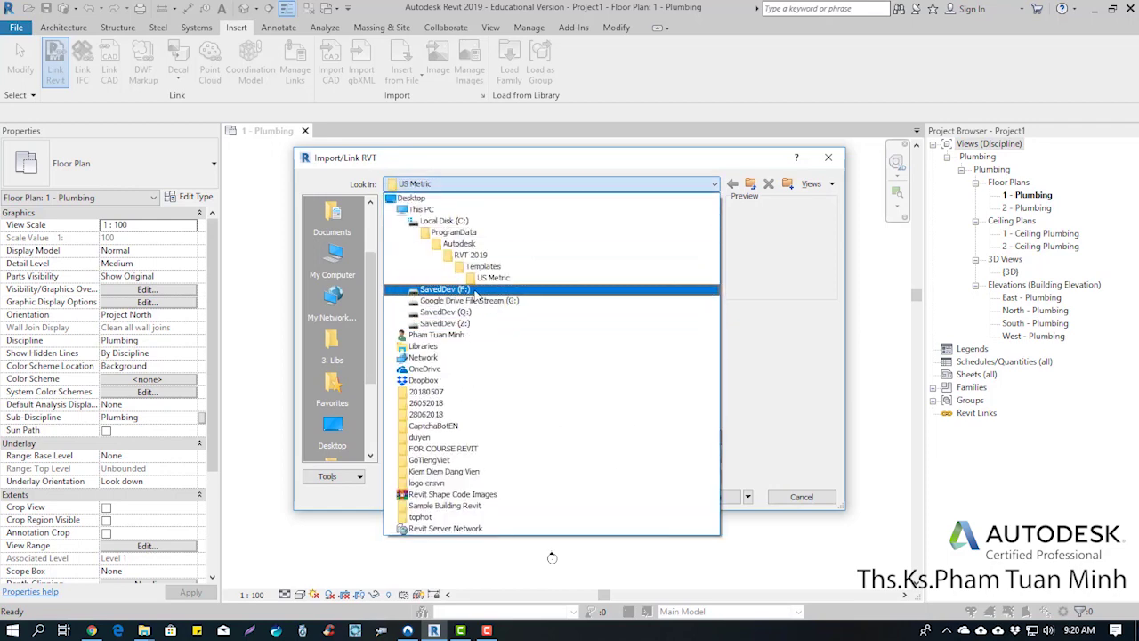
pyautogui.click(476, 292)
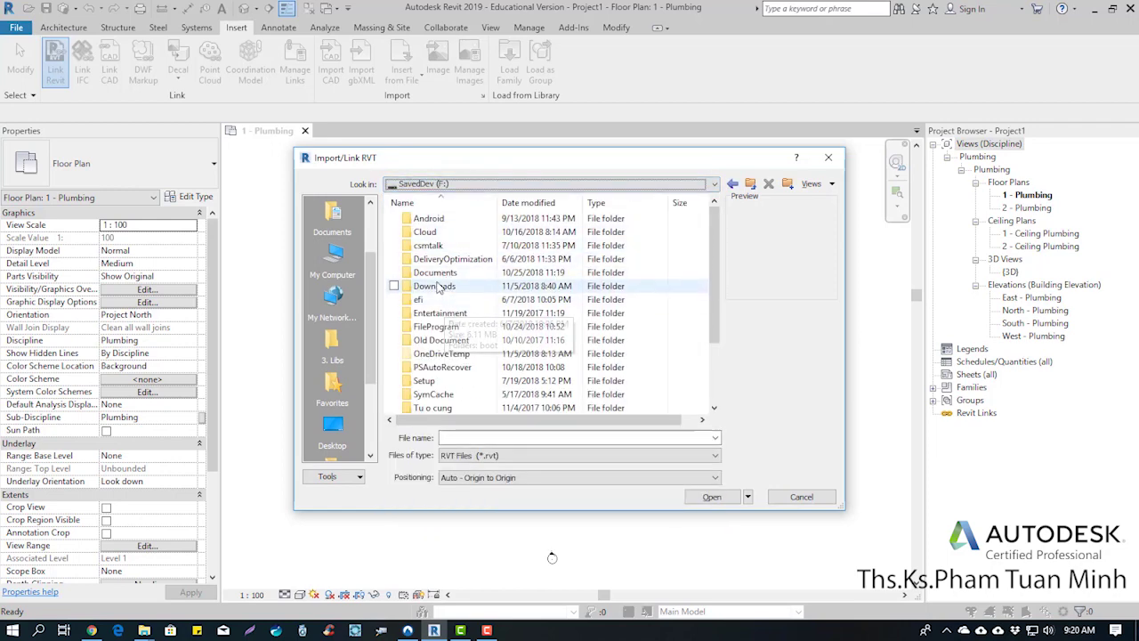
pyautogui.doubleClick(436, 273)
pyautogui.scroll(-2, 436, 279)
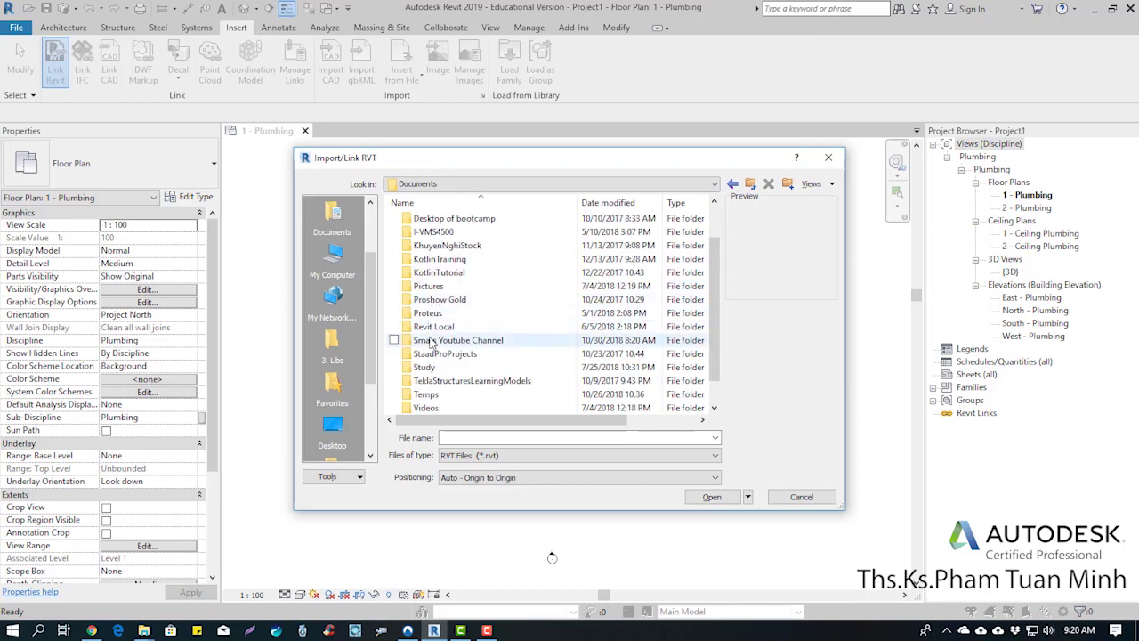
pyautogui.doubleClick(434, 343)
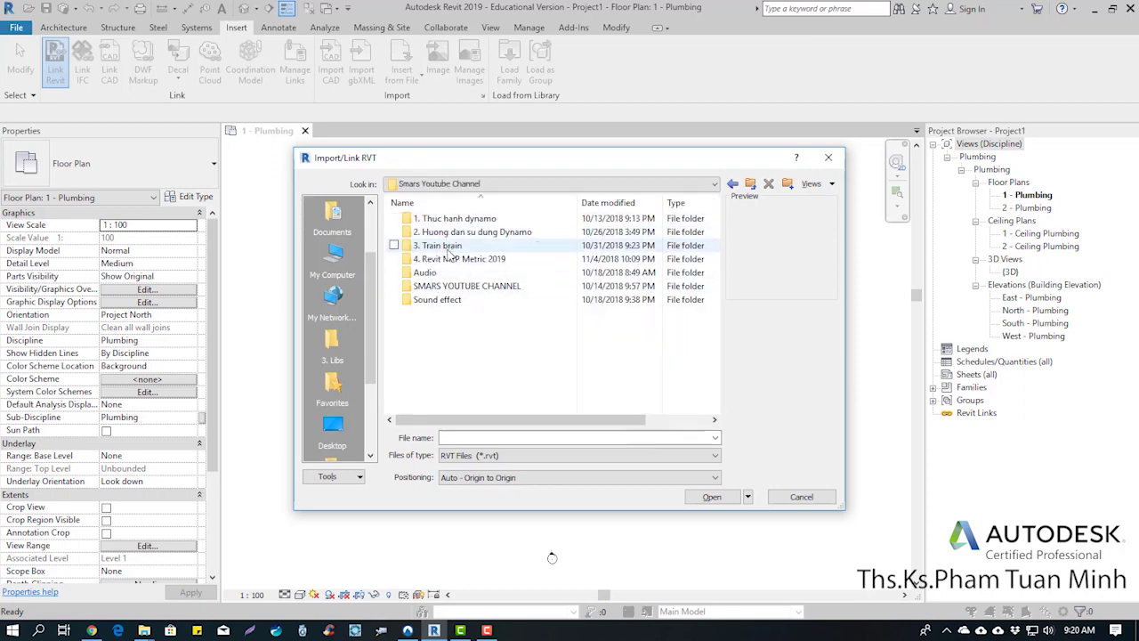
# From the 4. Revit MEP Metric 2019 Sample Building folder, link rac_advanced_sample_project.rvt.
pyautogui.click(450, 259)
pyautogui.doubleClick(441, 261)
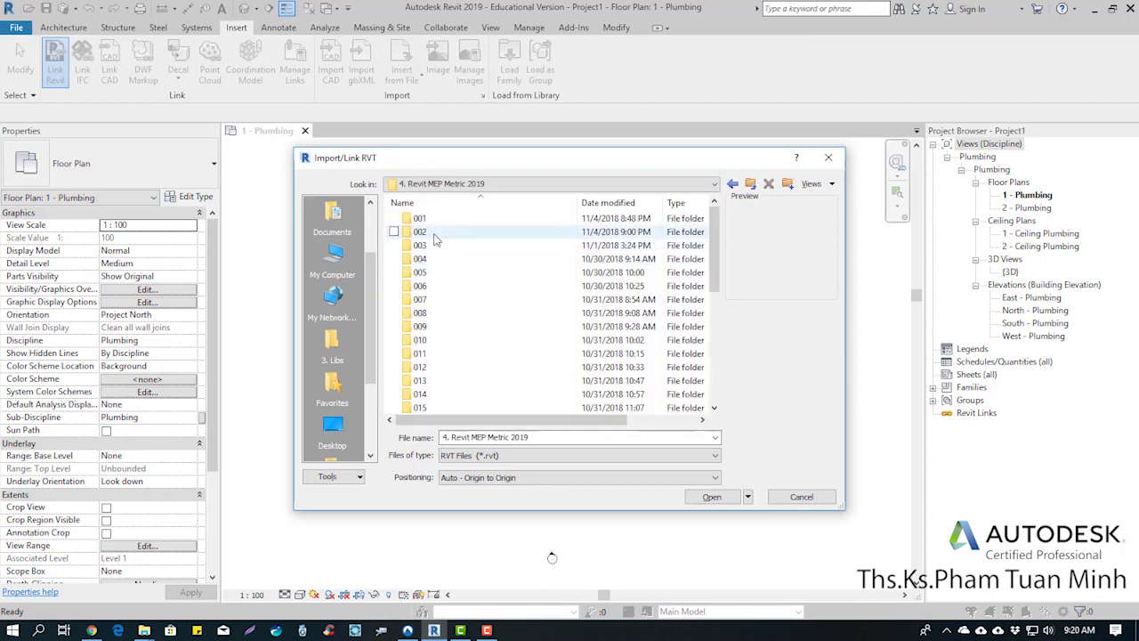
pyautogui.doubleClick(433, 220)
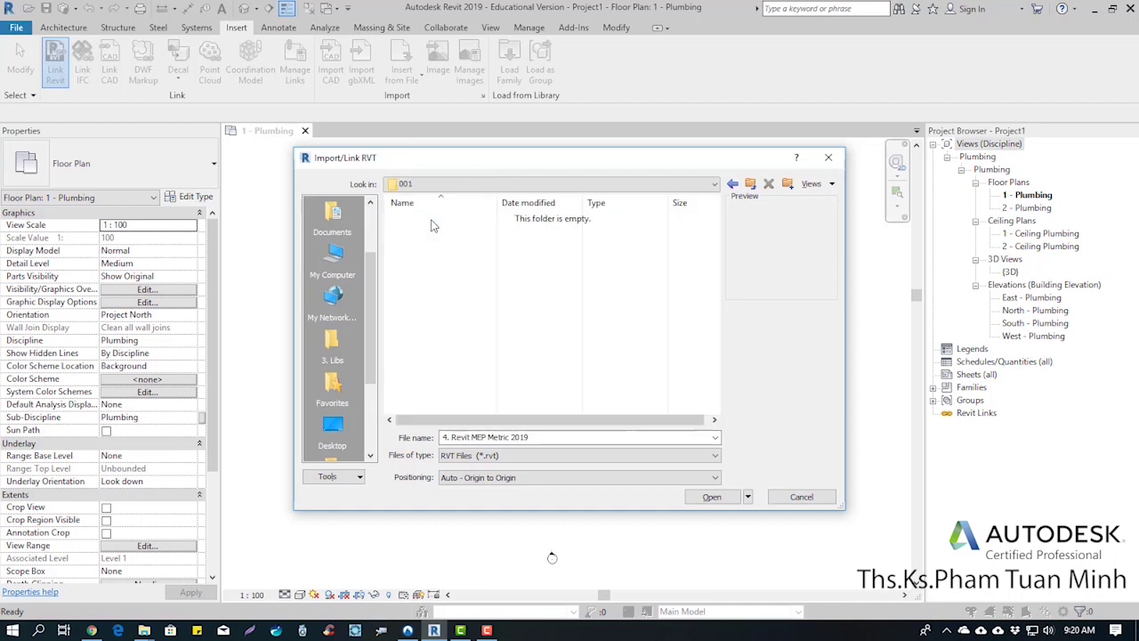
pyautogui.click(750, 183)
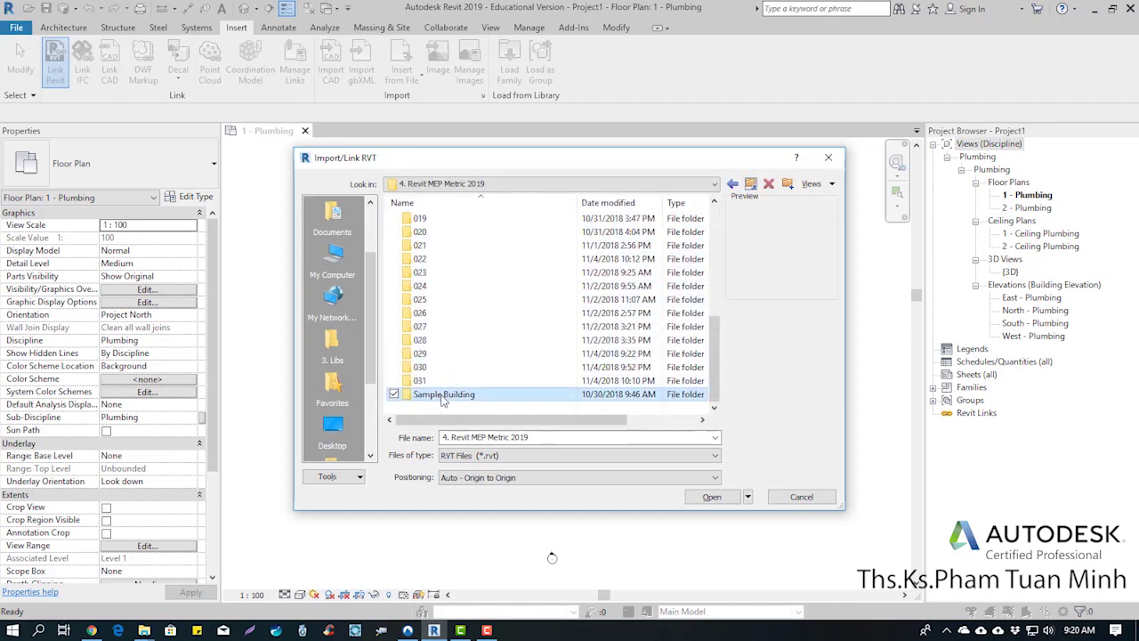
pyautogui.doubleClick(440, 394)
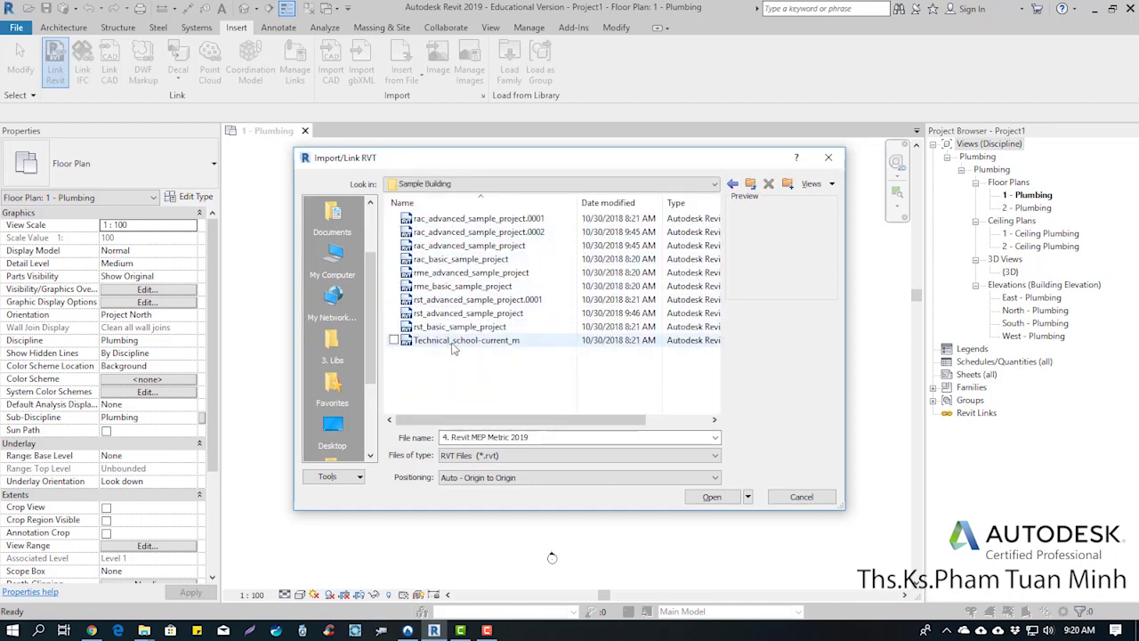
pyautogui.click(459, 233)
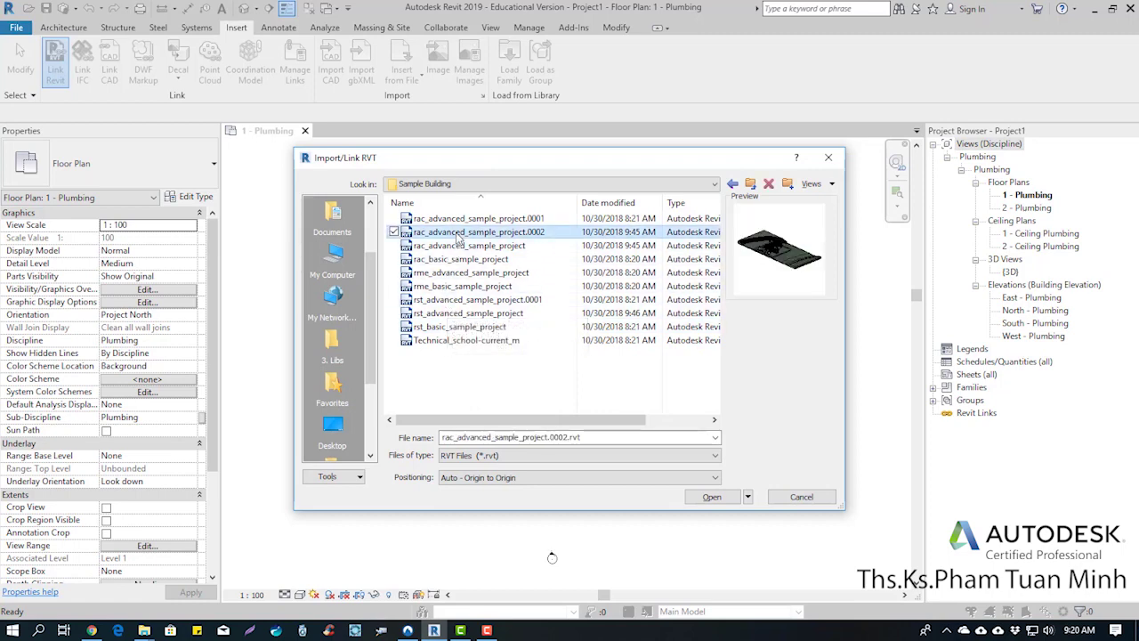
pyautogui.click(454, 247)
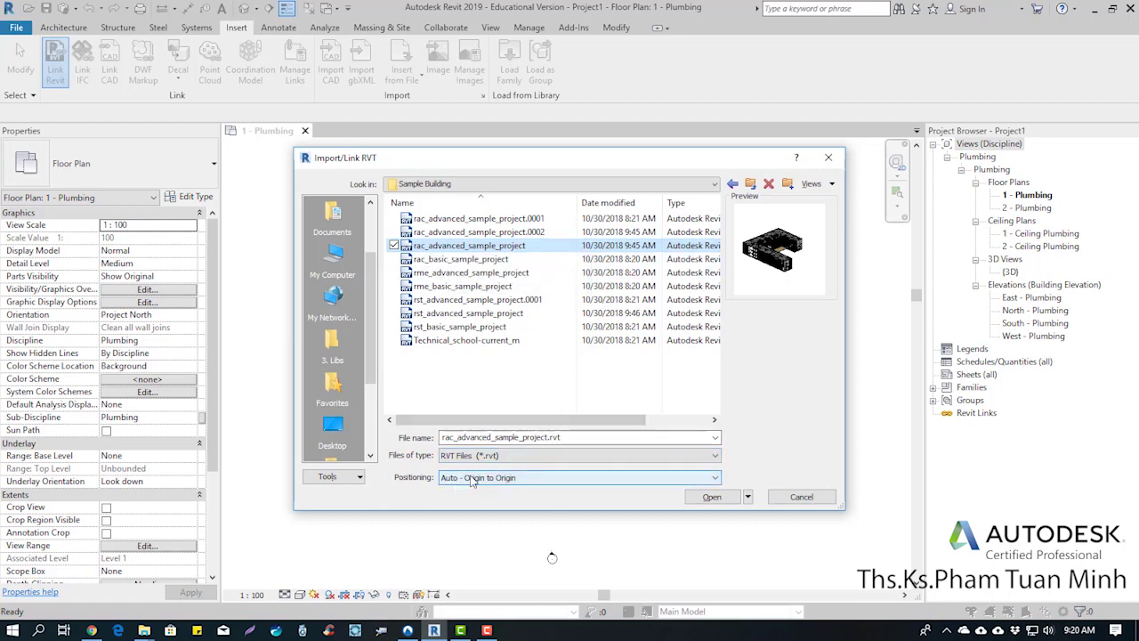
pyautogui.click(705, 497)
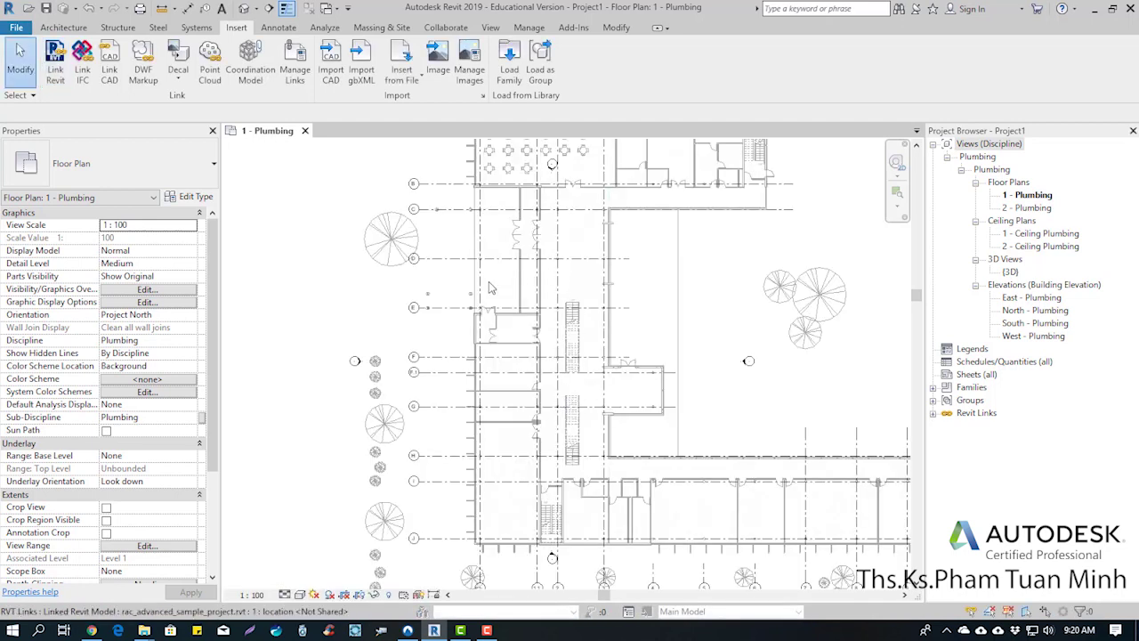
# Pin the linked sample building in place and zoom toward the elevation marker below it.
pyautogui.scroll(-2, 444, 306)
pyautogui.moveTo(635, 278); pyautogui.dragTo(582, 302, button='middle')
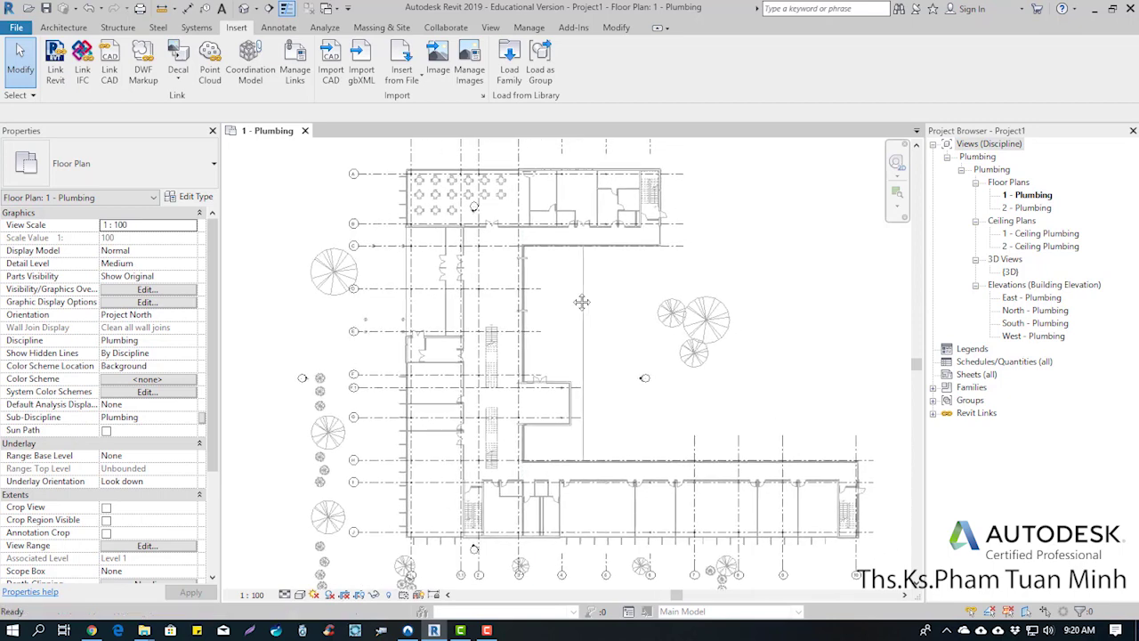
pyautogui.click(561, 227)
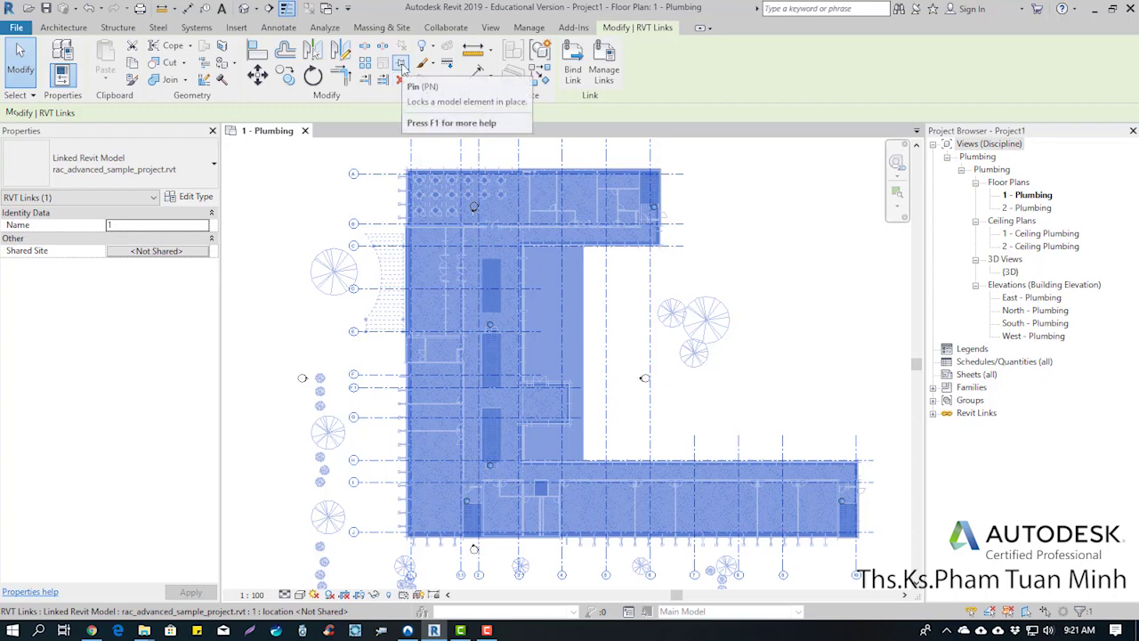
pyautogui.click(403, 66)
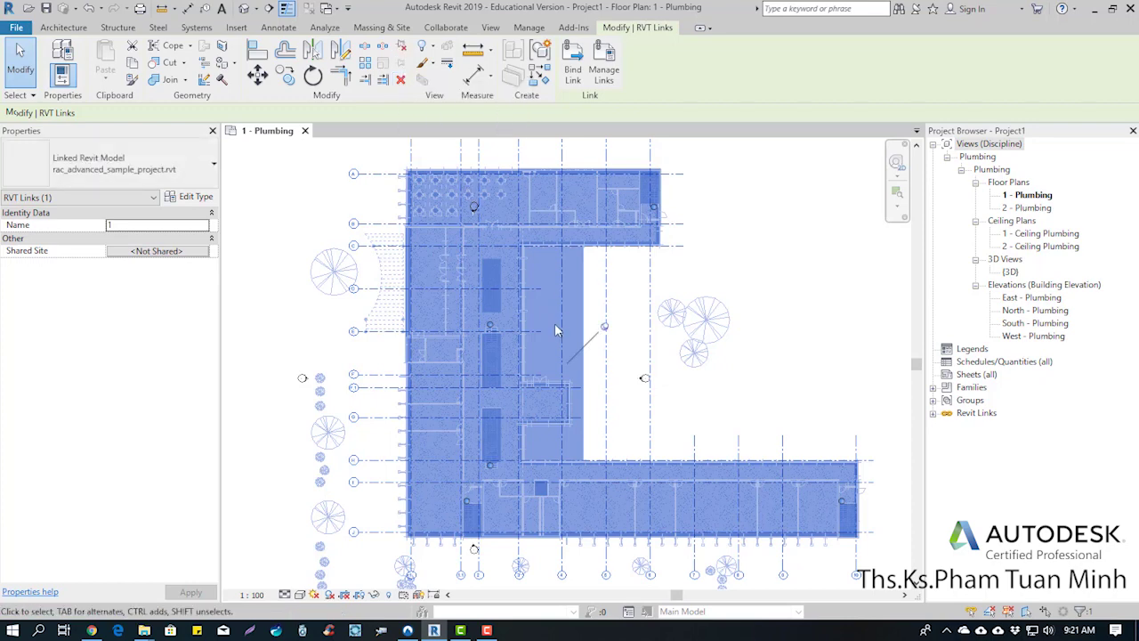
pyautogui.click(779, 230)
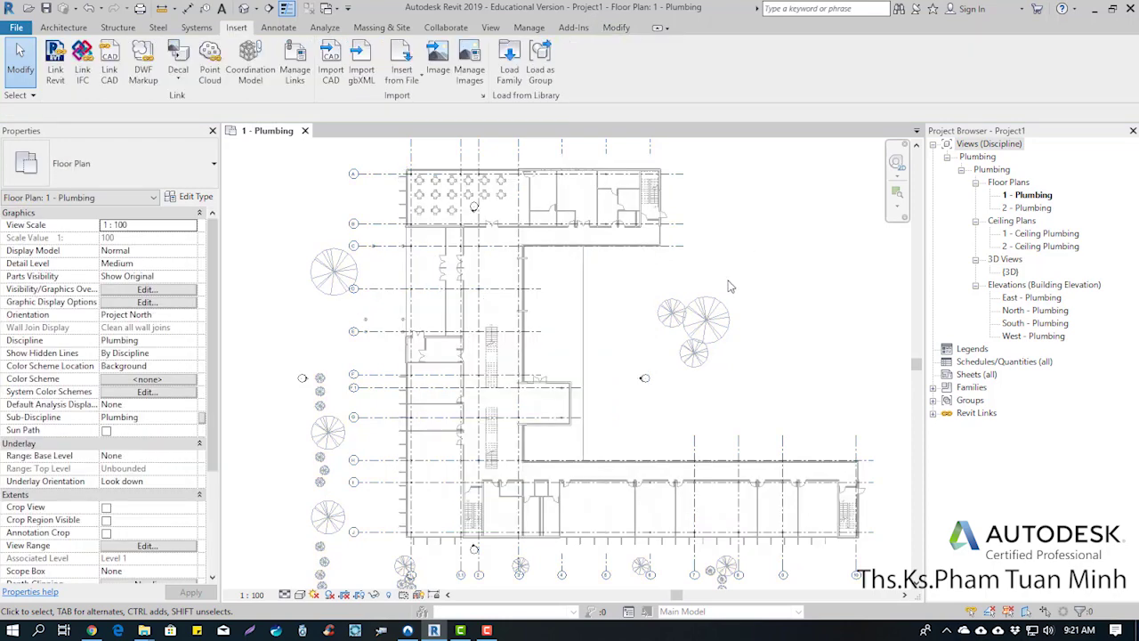
pyautogui.scroll(-1, 650, 303)
pyautogui.scroll(-1, 642, 320)
pyautogui.moveTo(619, 375); pyautogui.dragTo(614, 291, button='middle')
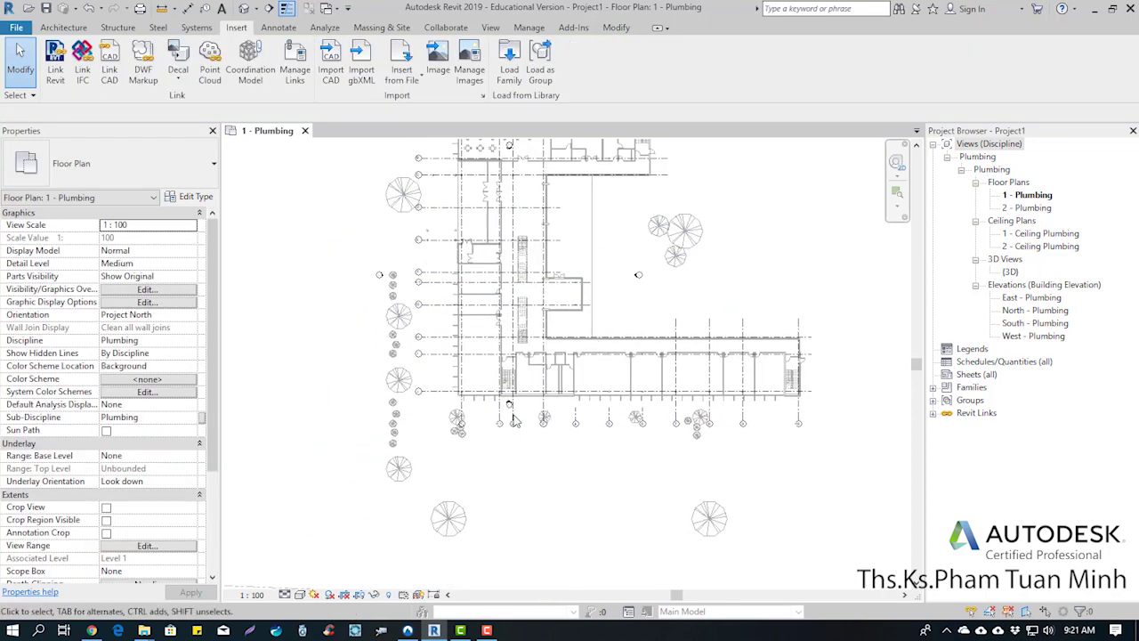
pyautogui.scroll(3, 512, 405)
pyautogui.scroll(3, 512, 405)
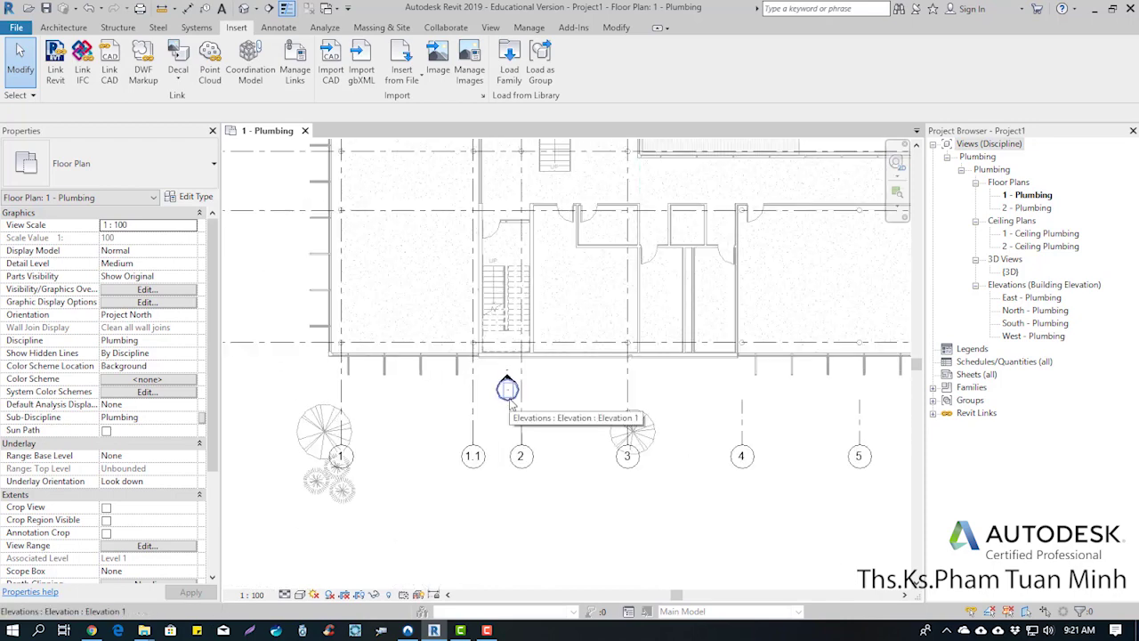
# Open the South - Plumbing elevation and bring the level heads into view.
pyautogui.click(508, 388)
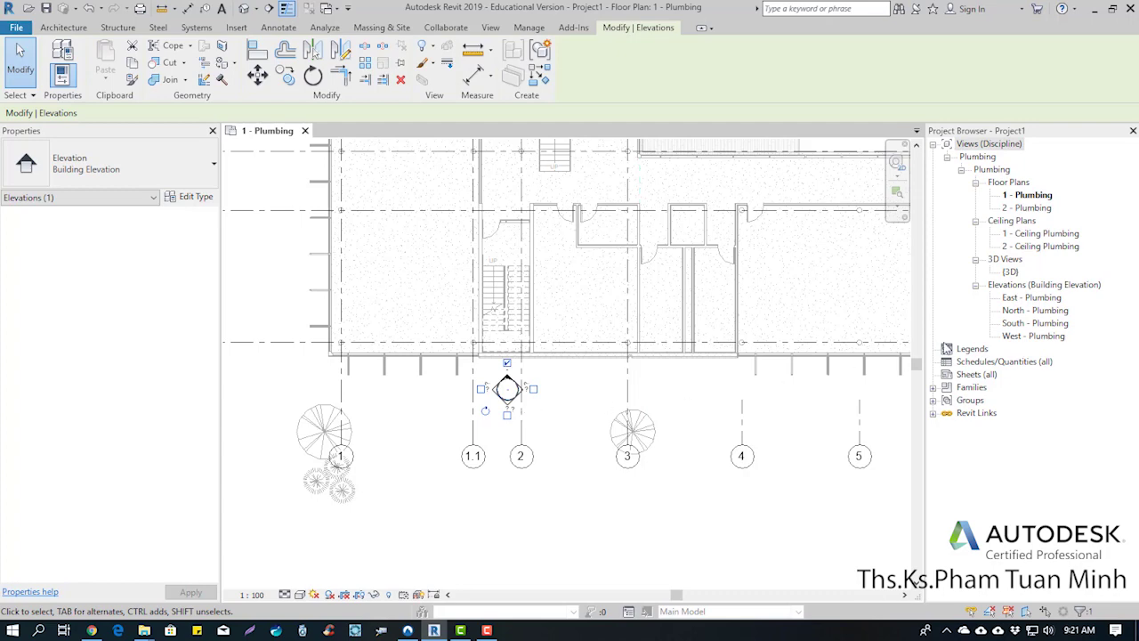
pyautogui.doubleClick(1027, 323)
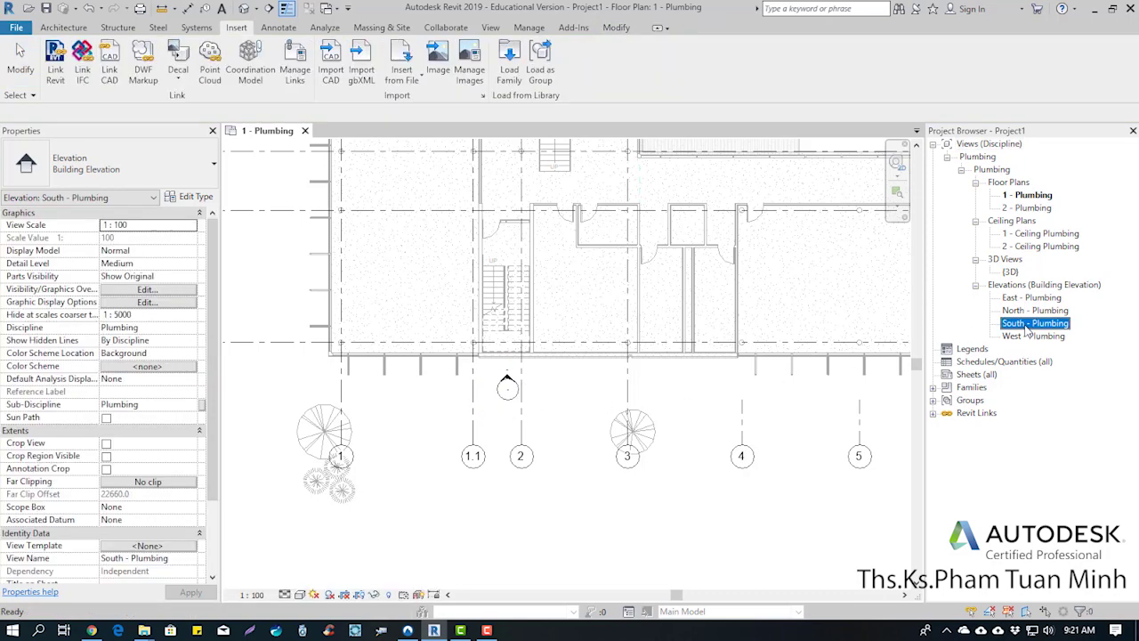
pyautogui.click(729, 374)
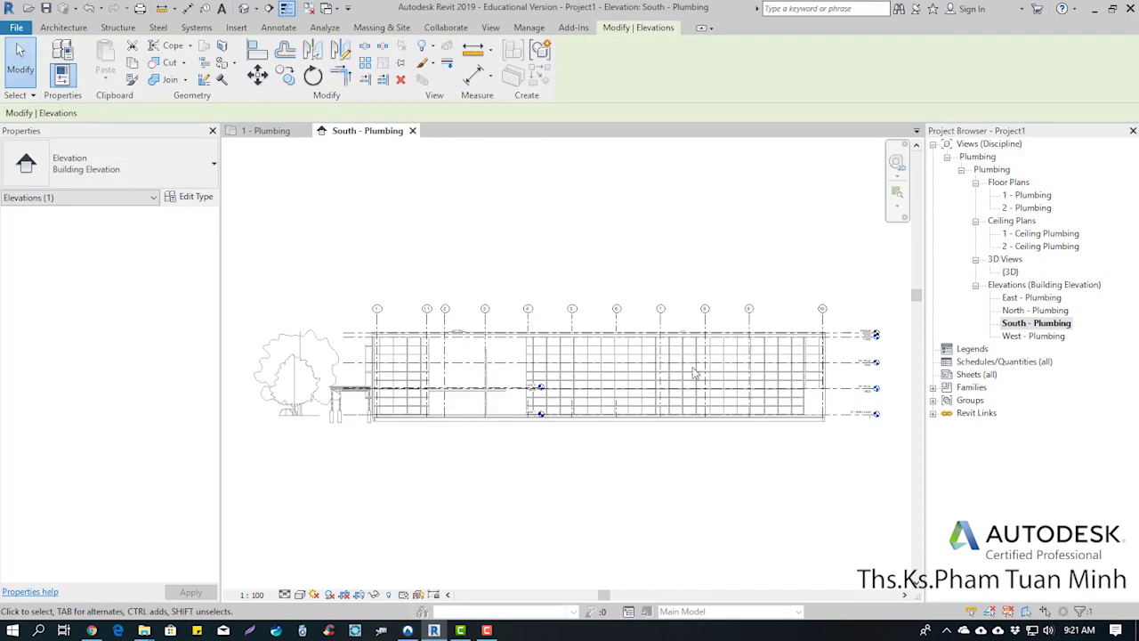
pyautogui.moveTo(546, 411); pyautogui.dragTo(437, 437, button='middle')
pyautogui.scroll(3, 426, 405)
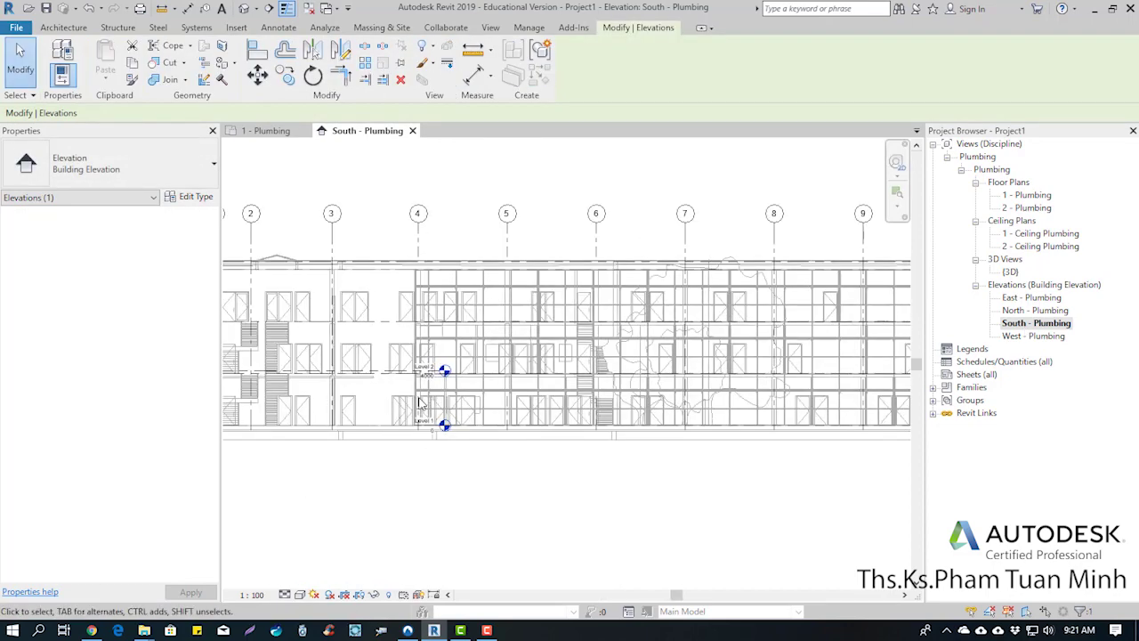
pyautogui.scroll(2, 426, 405)
# Stretch Level 2's extent right past the linked 02 - Floor level.
pyautogui.click(445, 367)
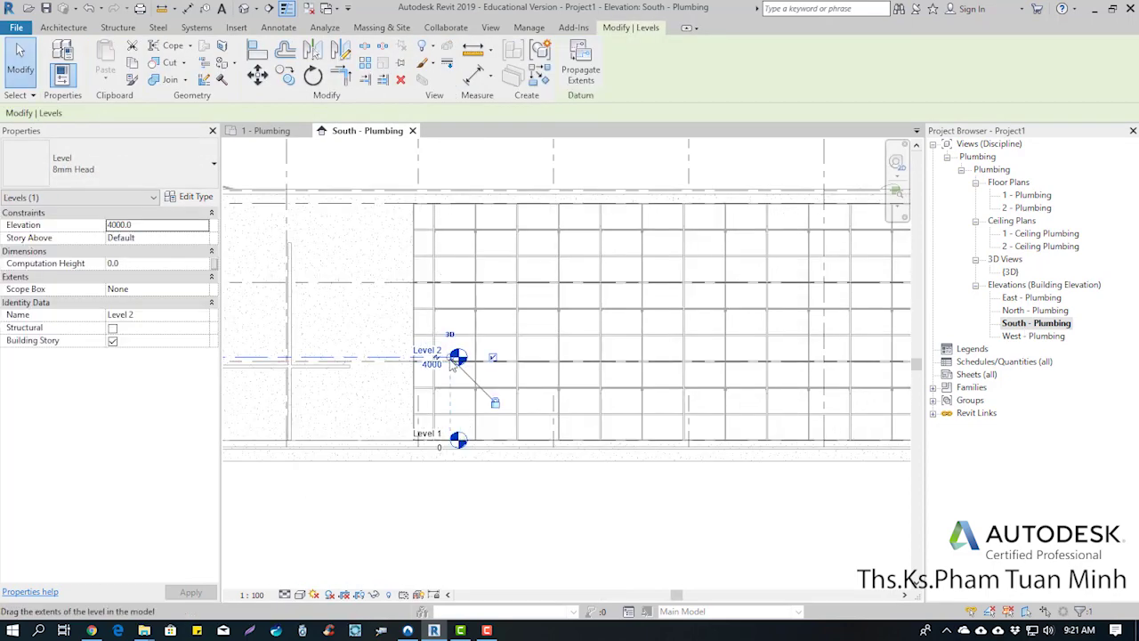
pyautogui.moveTo(454, 360); pyautogui.dragTo(876, 358)
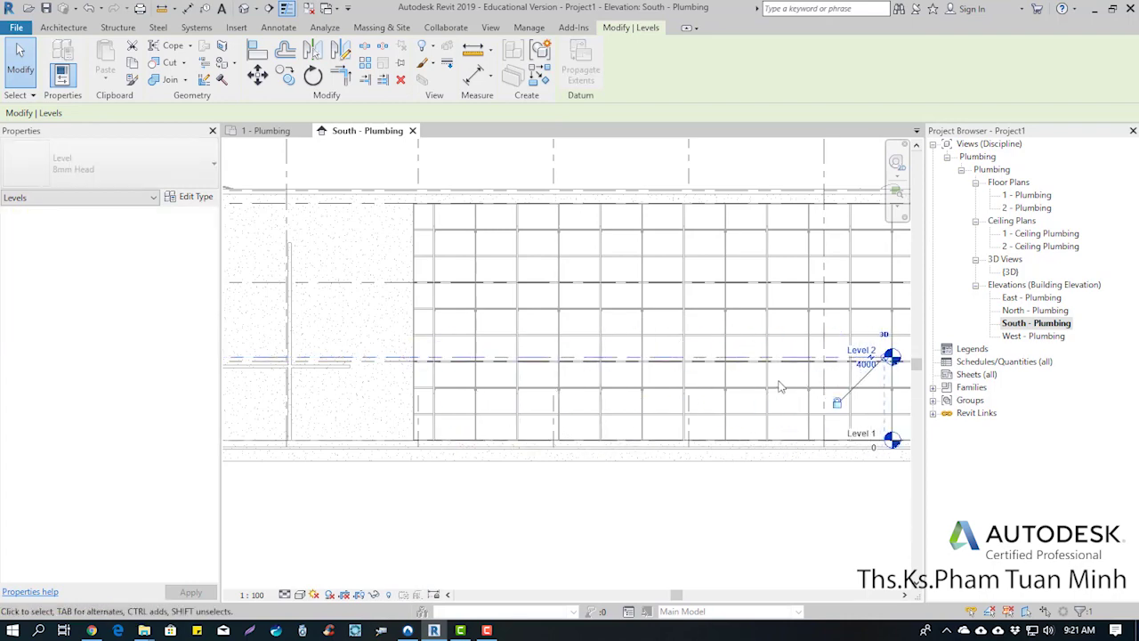
pyautogui.moveTo(541, 414); pyautogui.dragTo(525, 416, button='middle')
pyautogui.hotkey('ctrl', 'z')
pyautogui.scroll(-2, 525, 416)
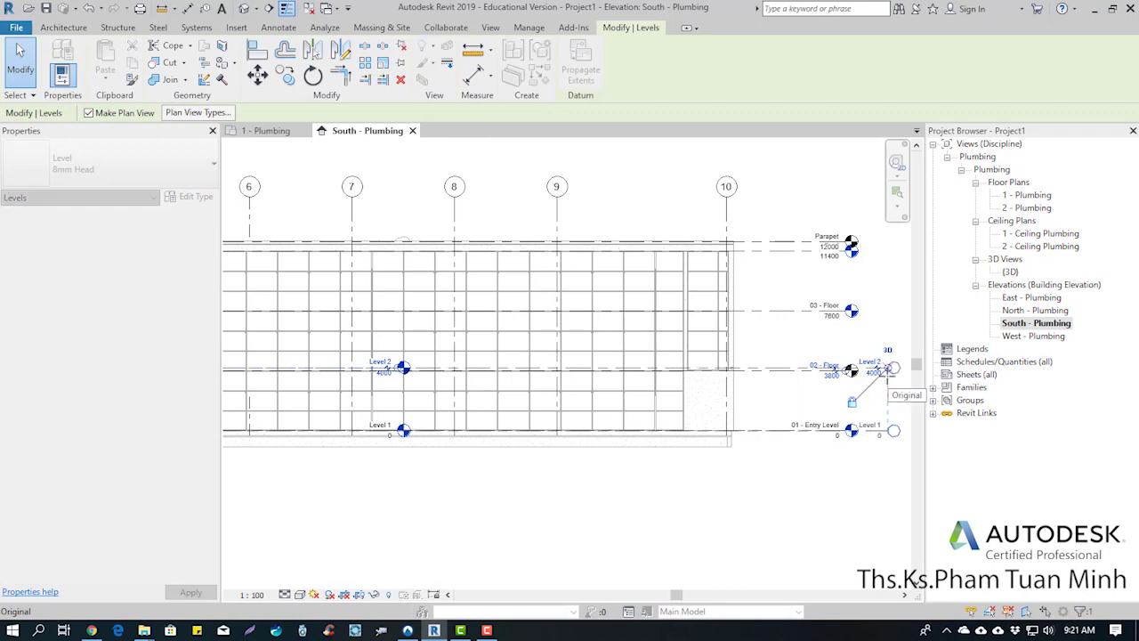
pyautogui.moveTo(401, 371); pyautogui.dragTo(892, 368)
pyautogui.scroll(2, 757, 394)
pyautogui.scroll(2, 738, 374)
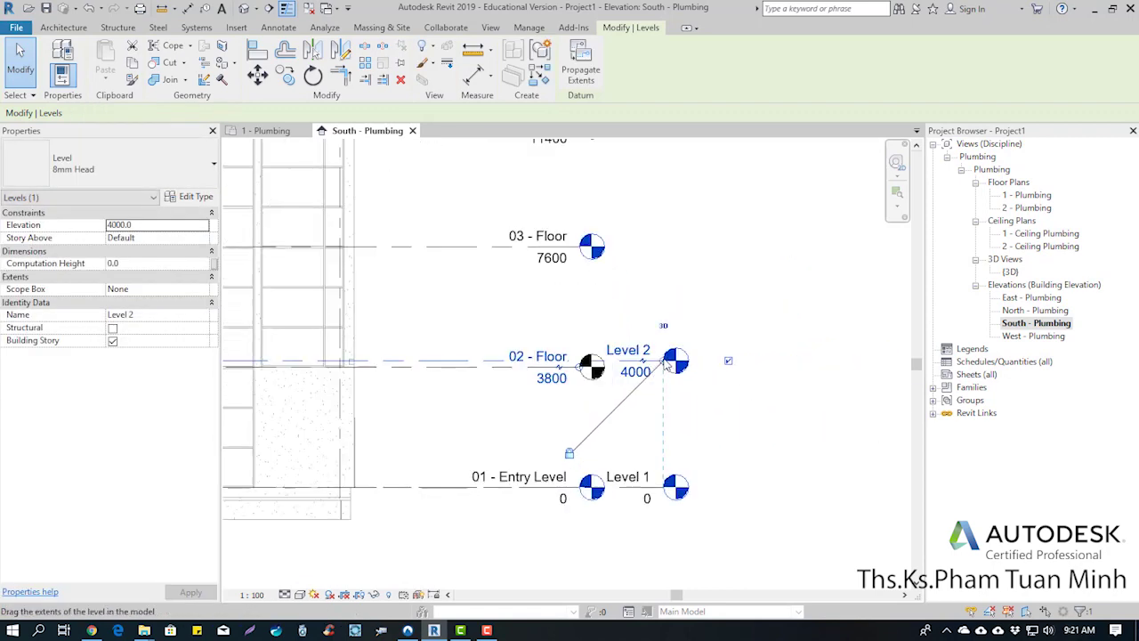
pyautogui.moveTo(714, 356); pyautogui.dragTo(771, 357)
pyautogui.click(727, 267)
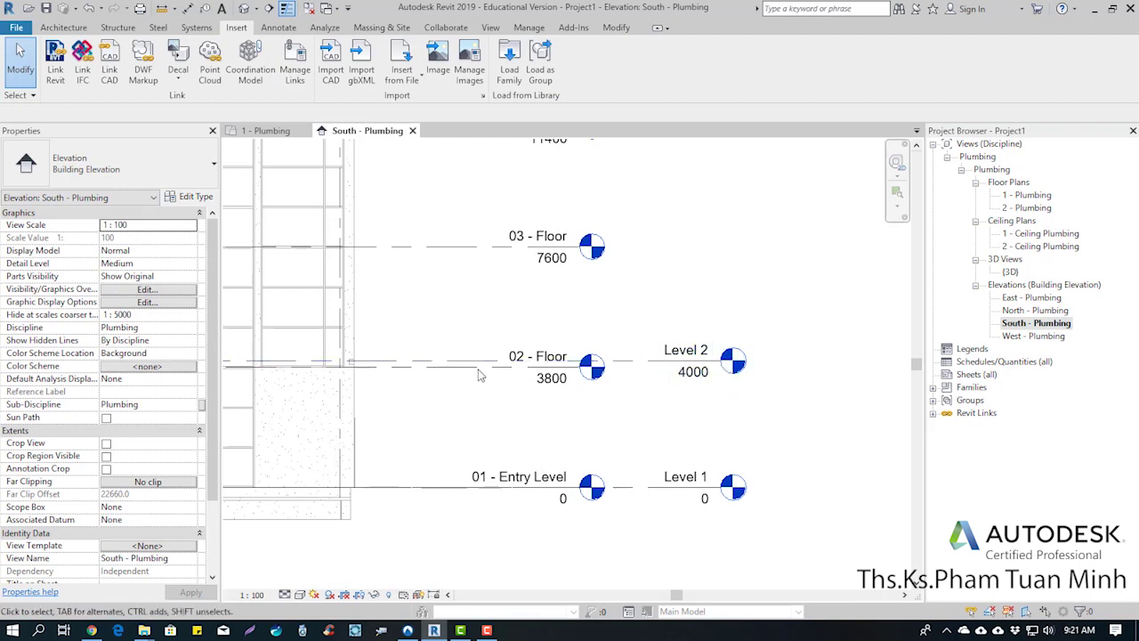
# Align Level 2 to the linked 02 - Floor at 3800, then start Save As.
pyautogui.press('a')
pyautogui.press('l')
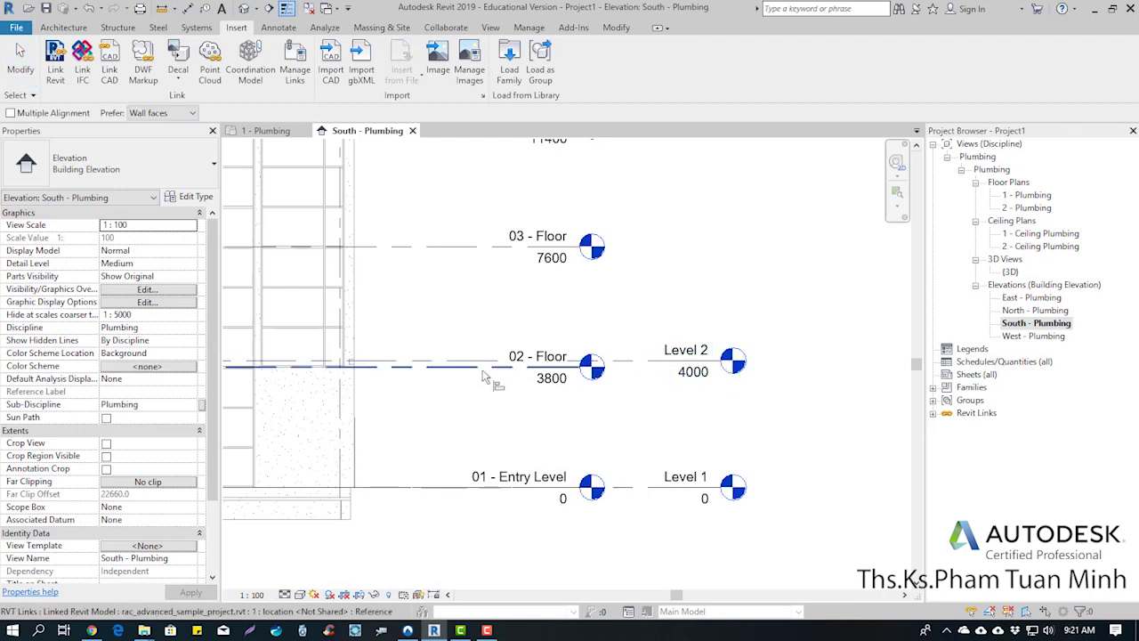
pyautogui.click(635, 361)
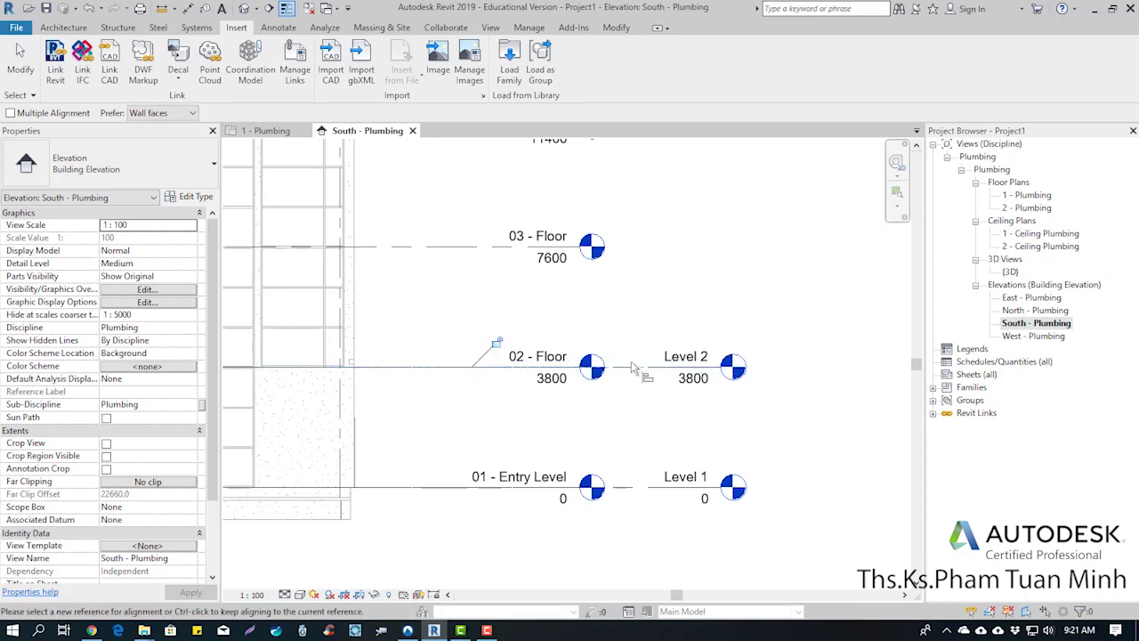
pyautogui.press('Escape')
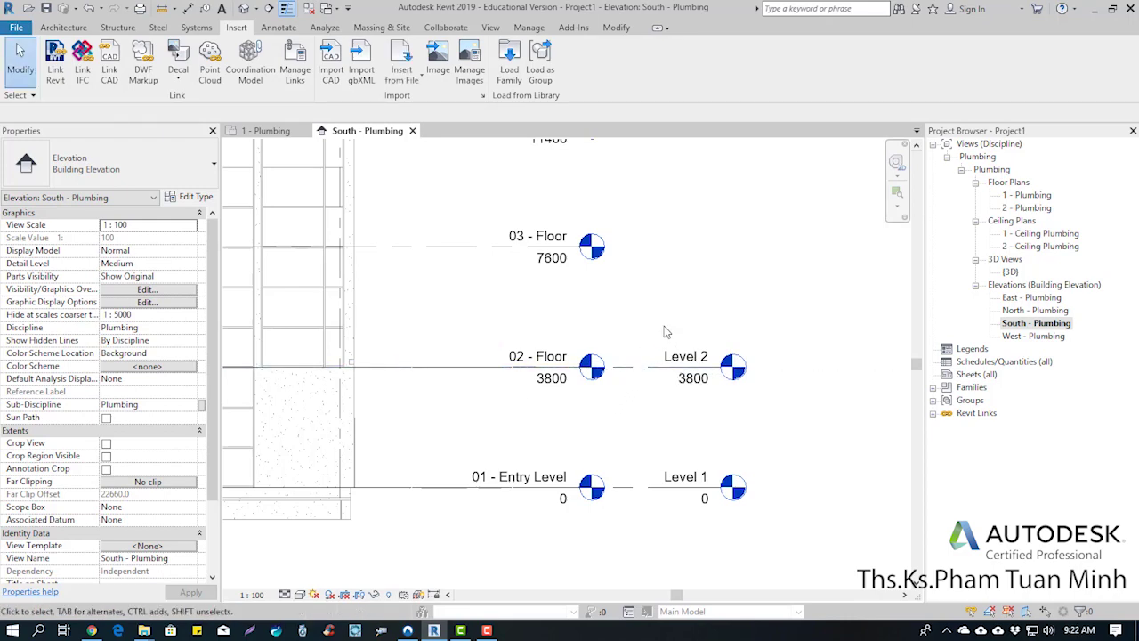
pyautogui.hotkey('ctrl', 's')
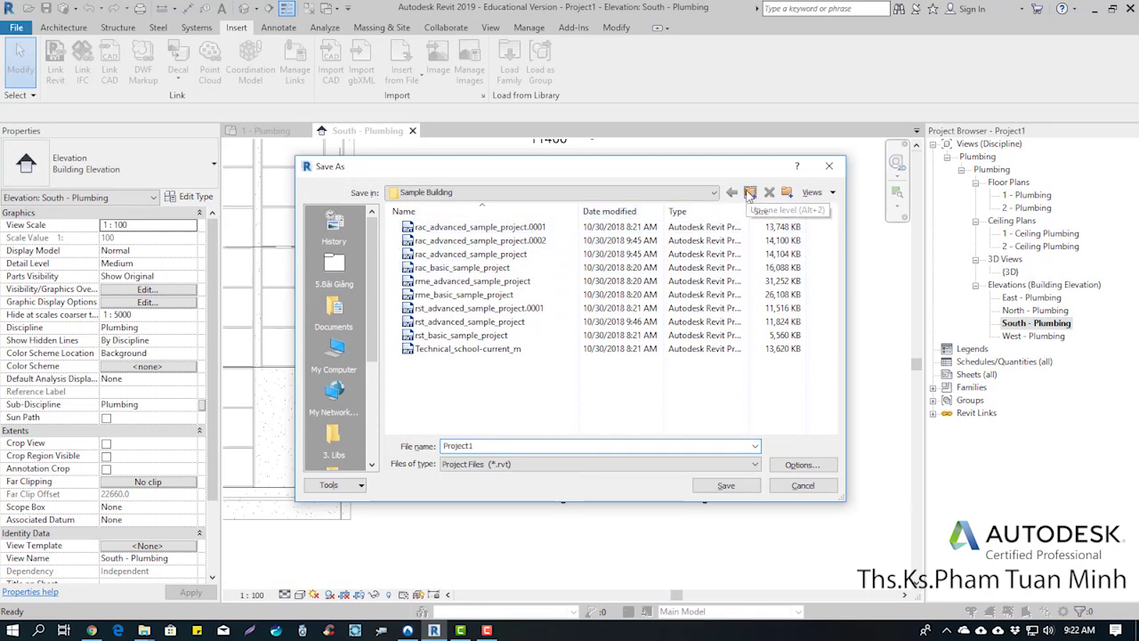
# Create folder 032 in the parent folder and save the project there as revit_mep_2019_plumbing.
pyautogui.click(750, 193)
pyautogui.scroll(-3, 506, 255)
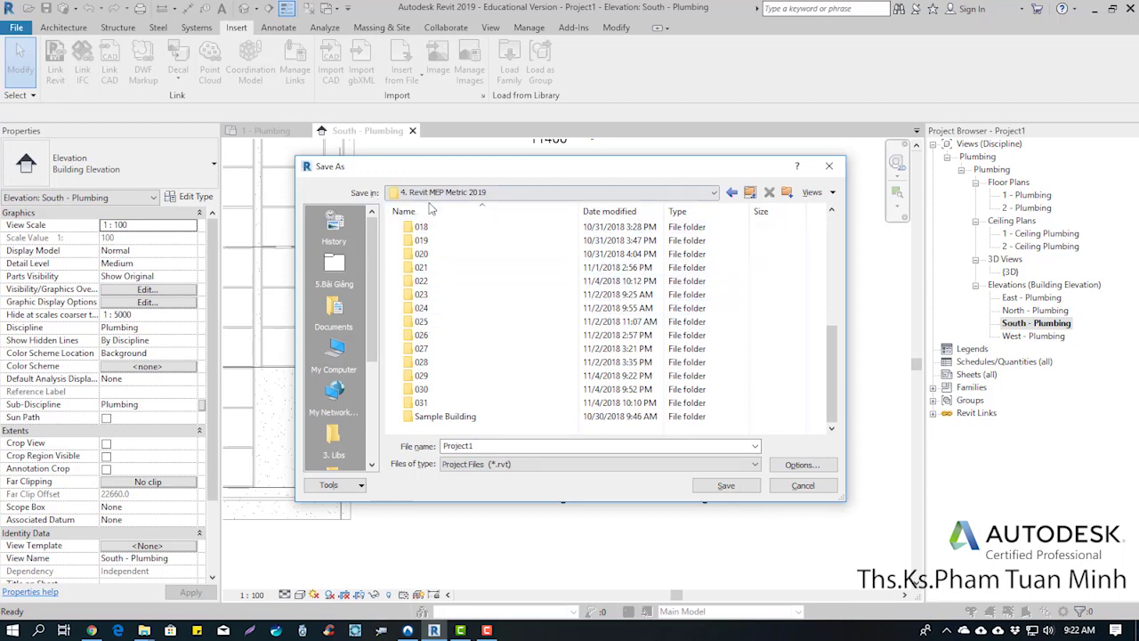
pyautogui.click(787, 192)
pyautogui.write('032')
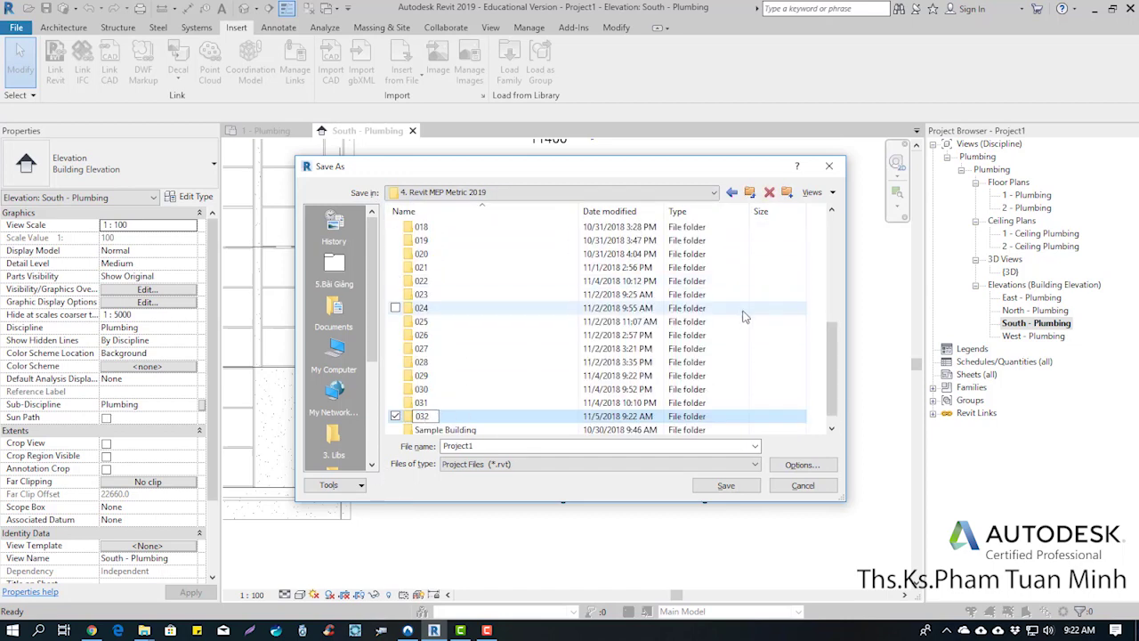
pyautogui.press('Return')
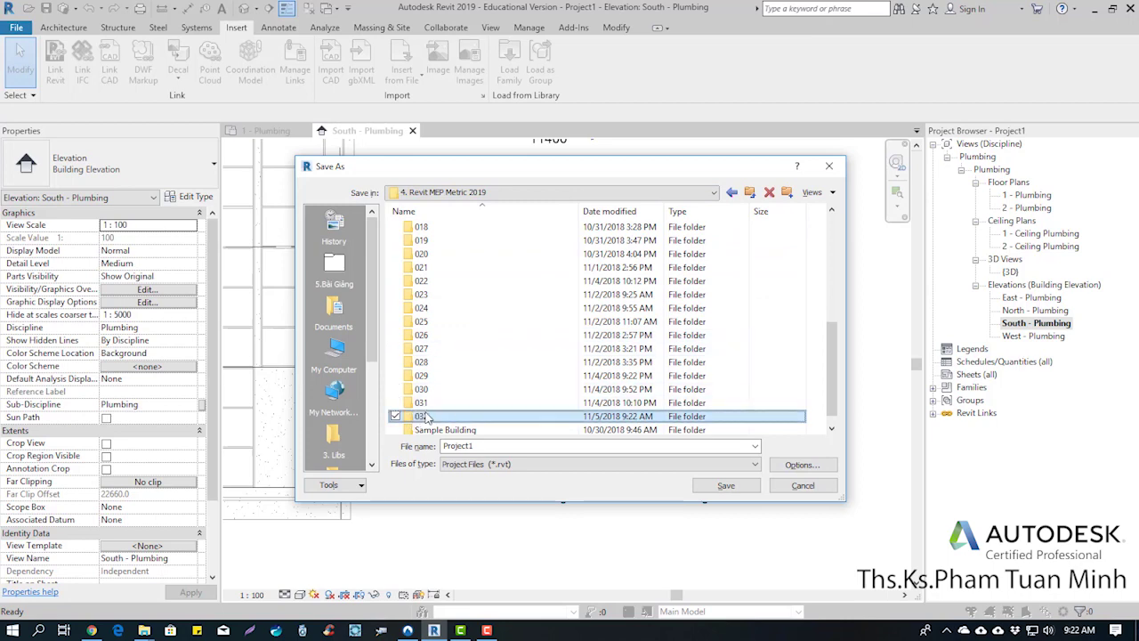
pyautogui.doubleClick(425, 417)
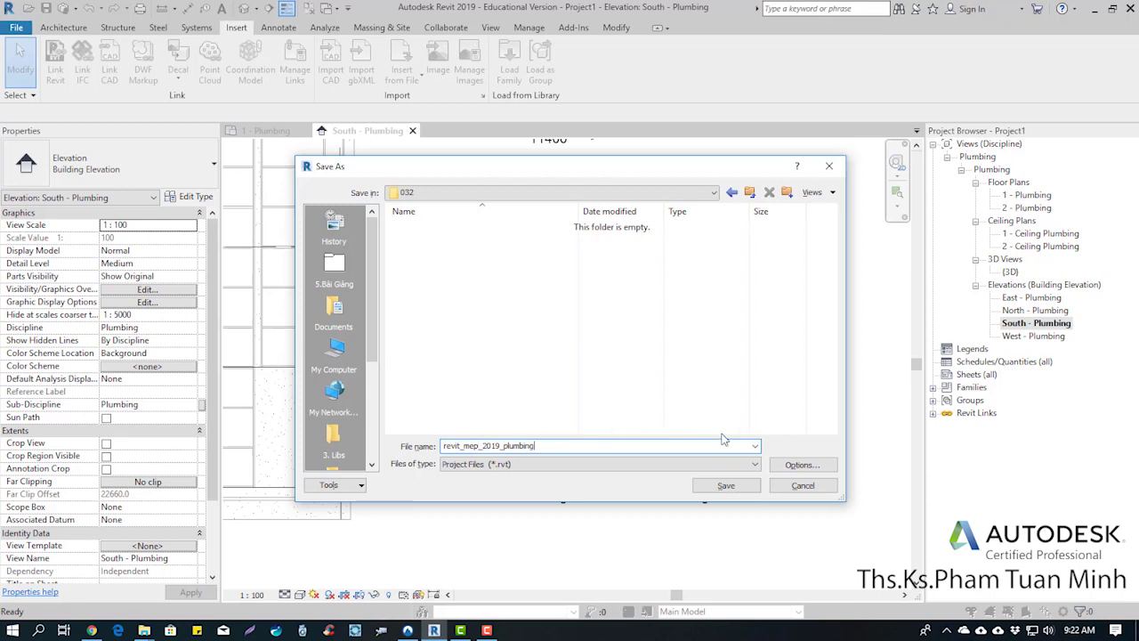
pyautogui.click(787, 464)
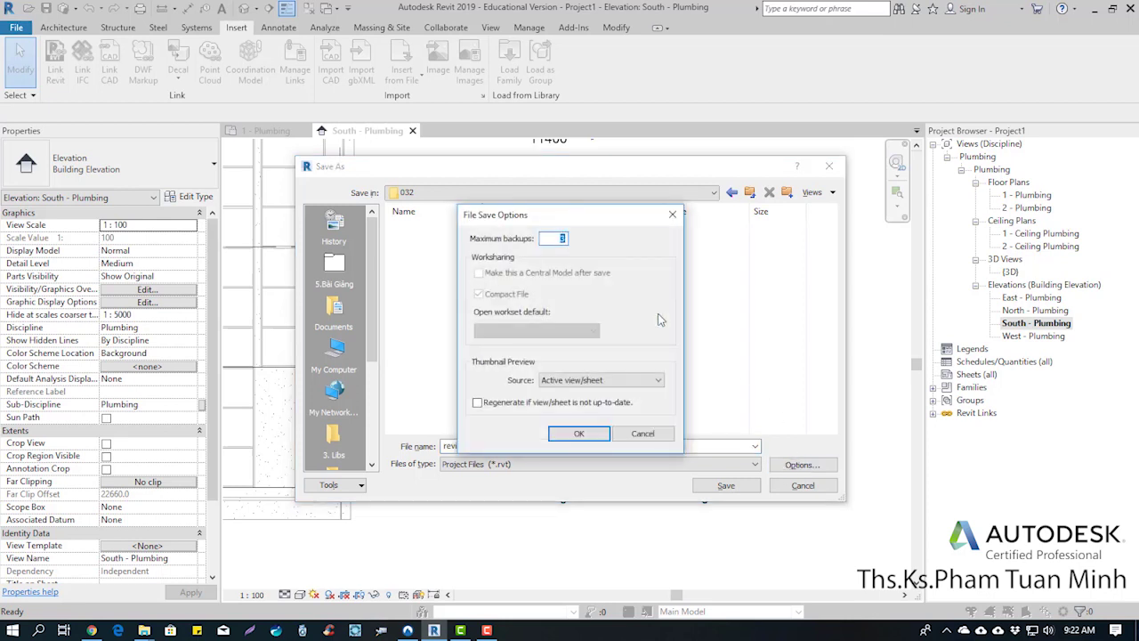
pyautogui.click(578, 433)
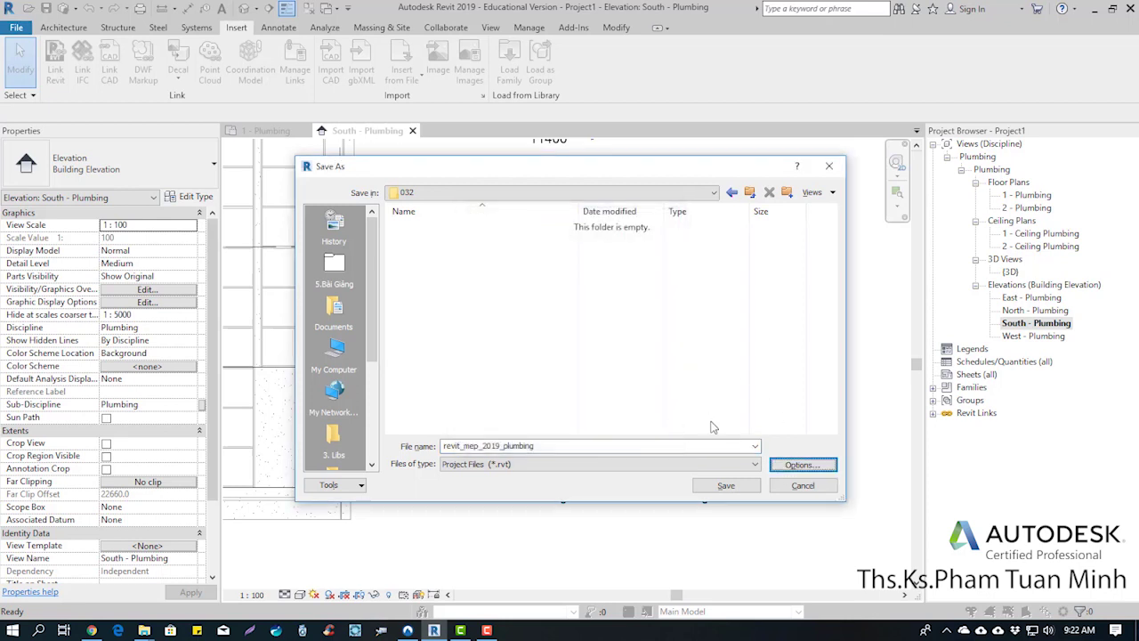
pyautogui.click(728, 486)
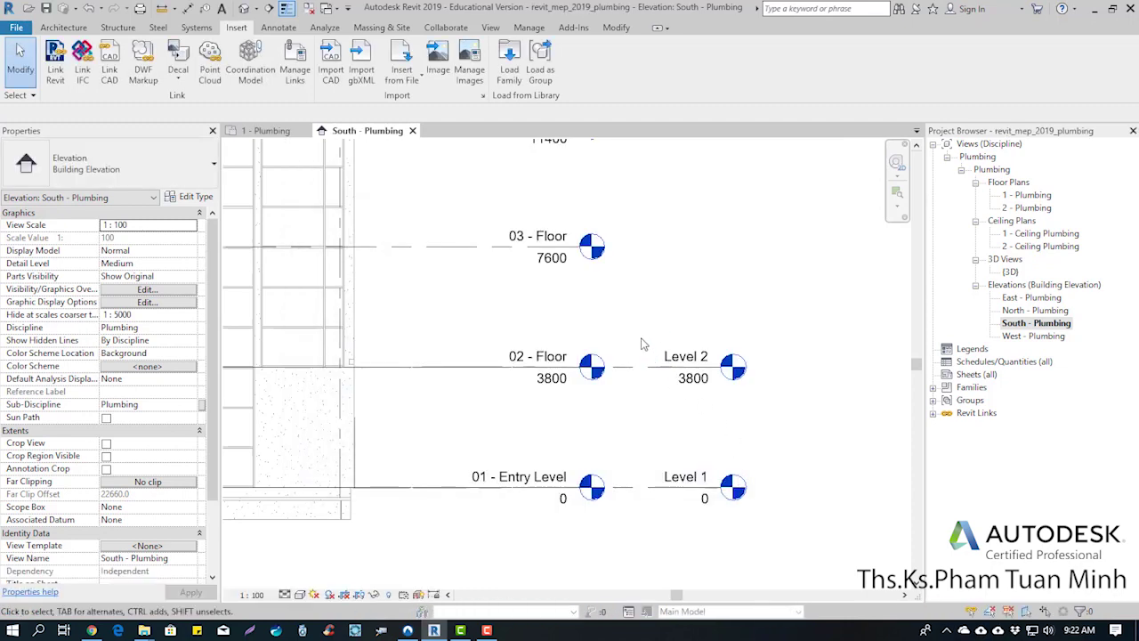
# Open the 1 - Plumbing floor plan and frame the linked building.
pyautogui.doubleClick(1019, 197)
pyautogui.moveTo(599, 307); pyautogui.dragTo(561, 491, button='middle')
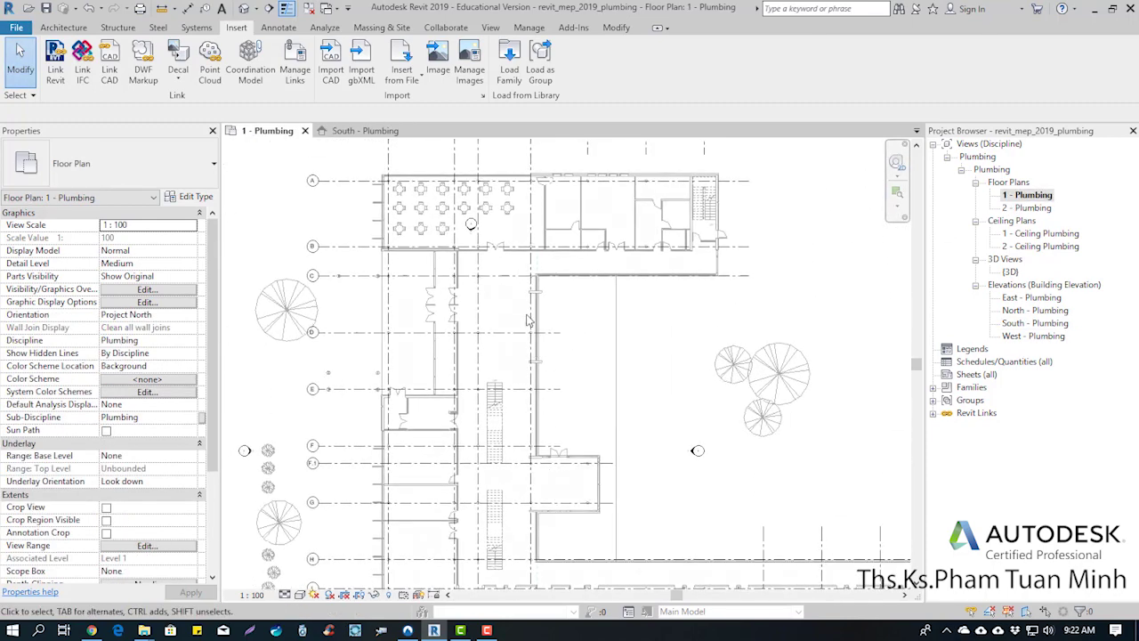
pyautogui.scroll(1, 531, 318)
pyautogui.moveTo(626, 335)
pyautogui.mouseDown(button='middle')
pyautogui.moveTo(666, 355)
pyautogui.moveTo(640, 399)
pyautogui.mouseUp(button='middle')
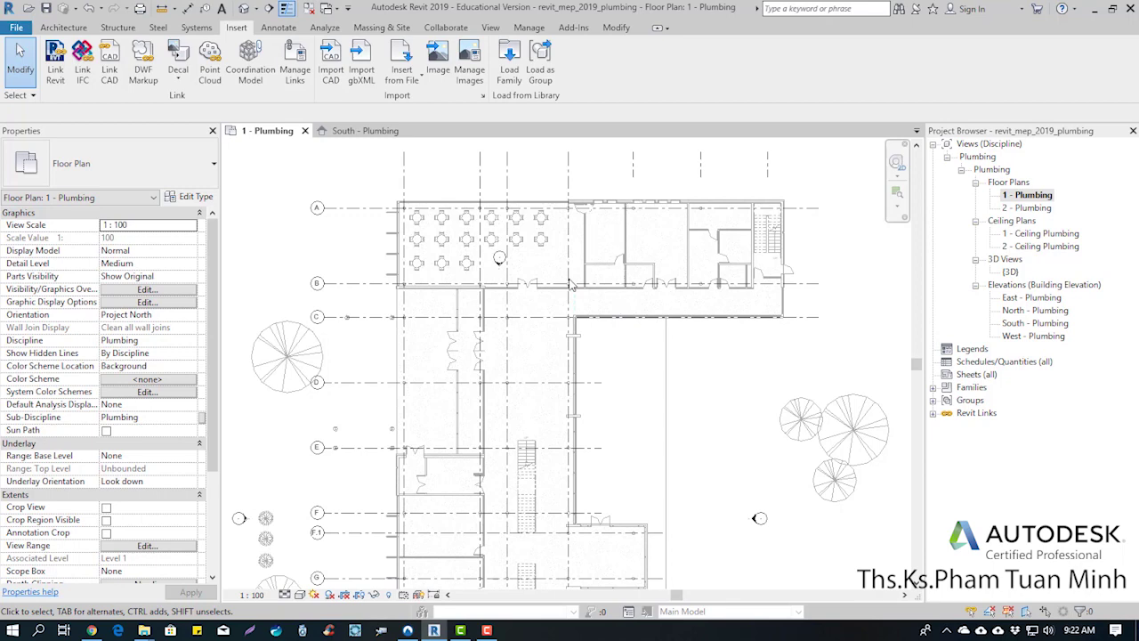
pyautogui.scroll(-3, 570, 283)
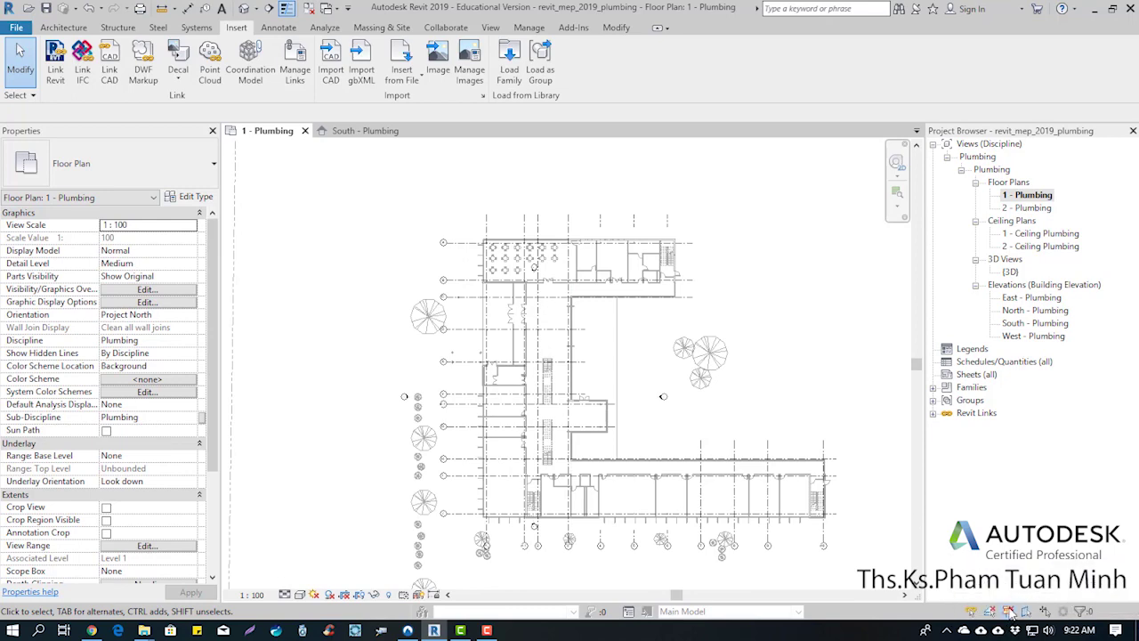
# Enable Room Bounding in the linked Revit model's type properties.
pyautogui.click(565, 333)
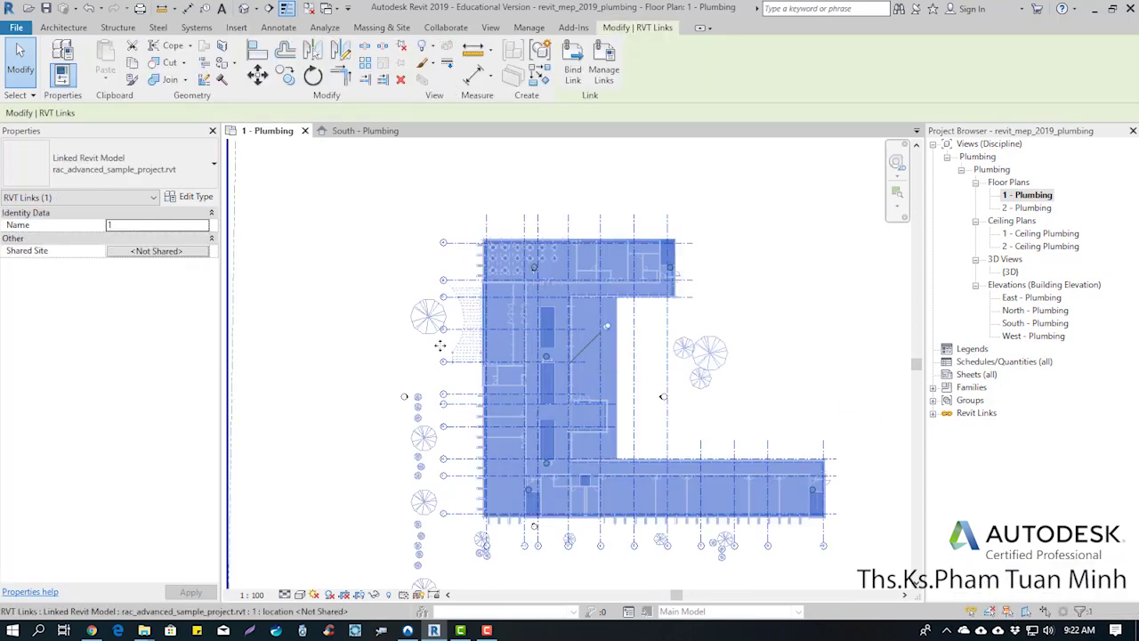
pyautogui.scroll(-3, 434, 350)
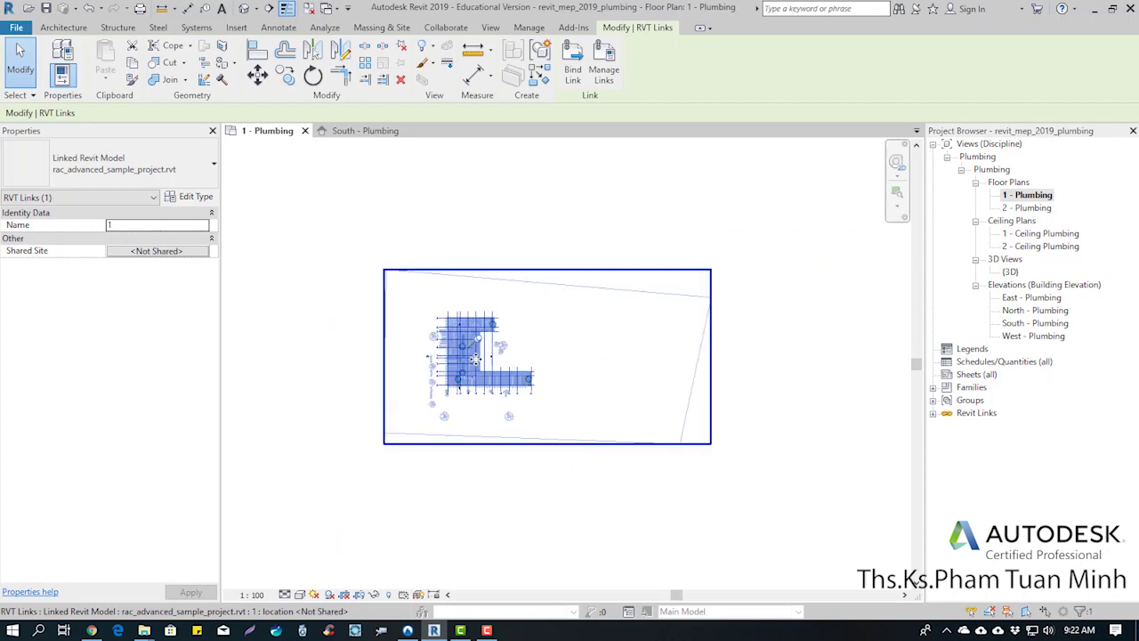
pyautogui.scroll(3, 470, 359)
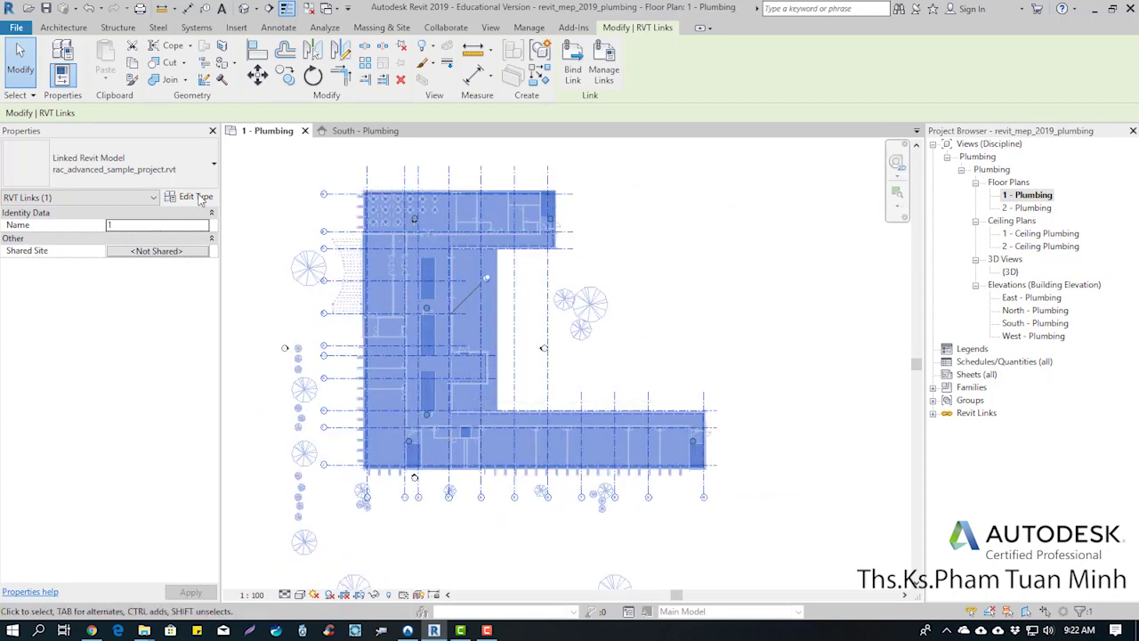
pyautogui.click(201, 197)
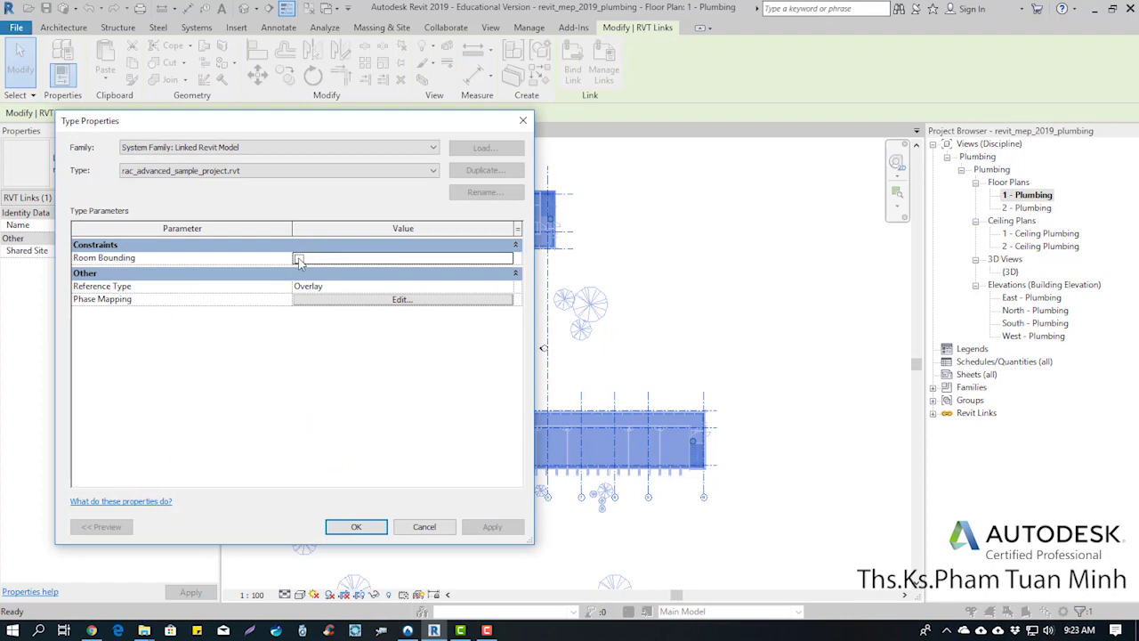
pyautogui.click(299, 259)
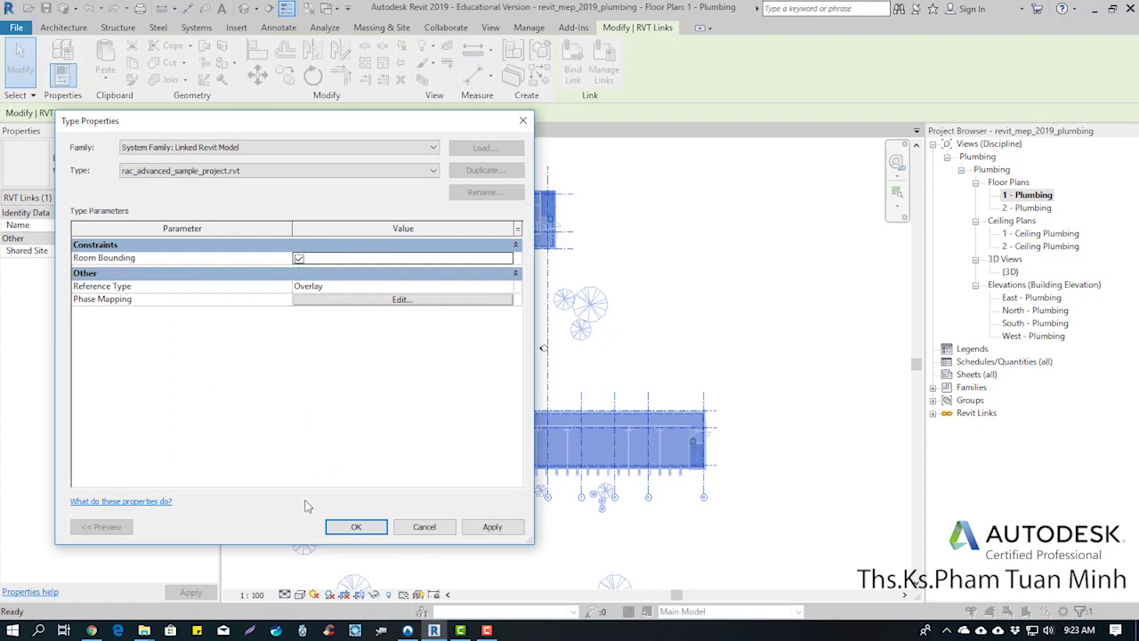
pyautogui.click(356, 528)
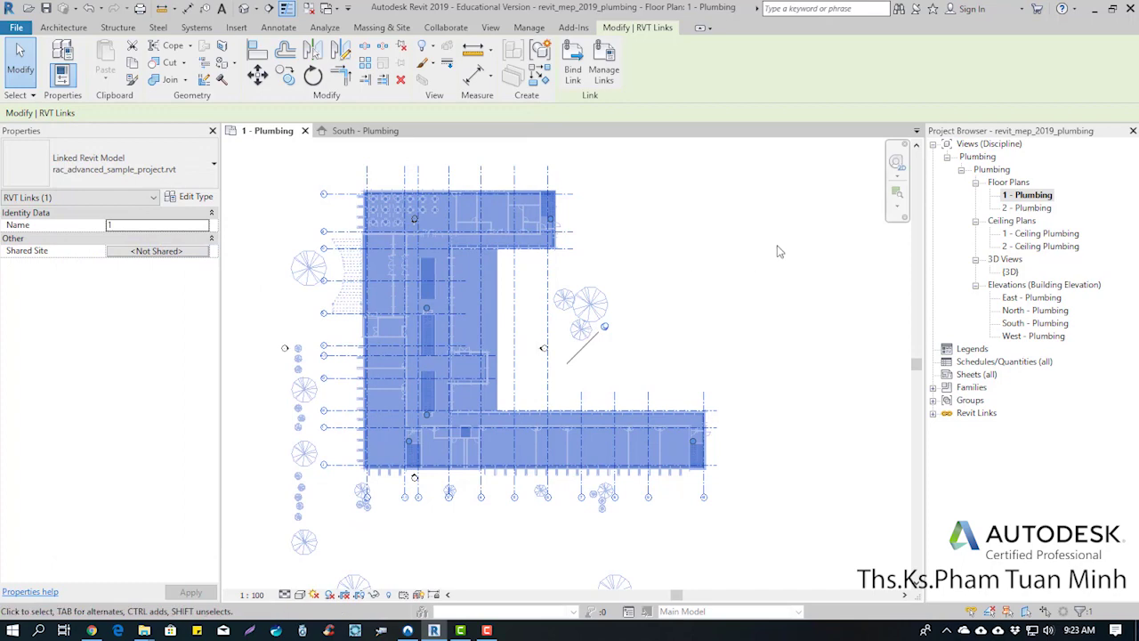
pyautogui.click(776, 252)
pyautogui.moveTo(642, 254); pyautogui.dragTo(710, 273, button='middle')
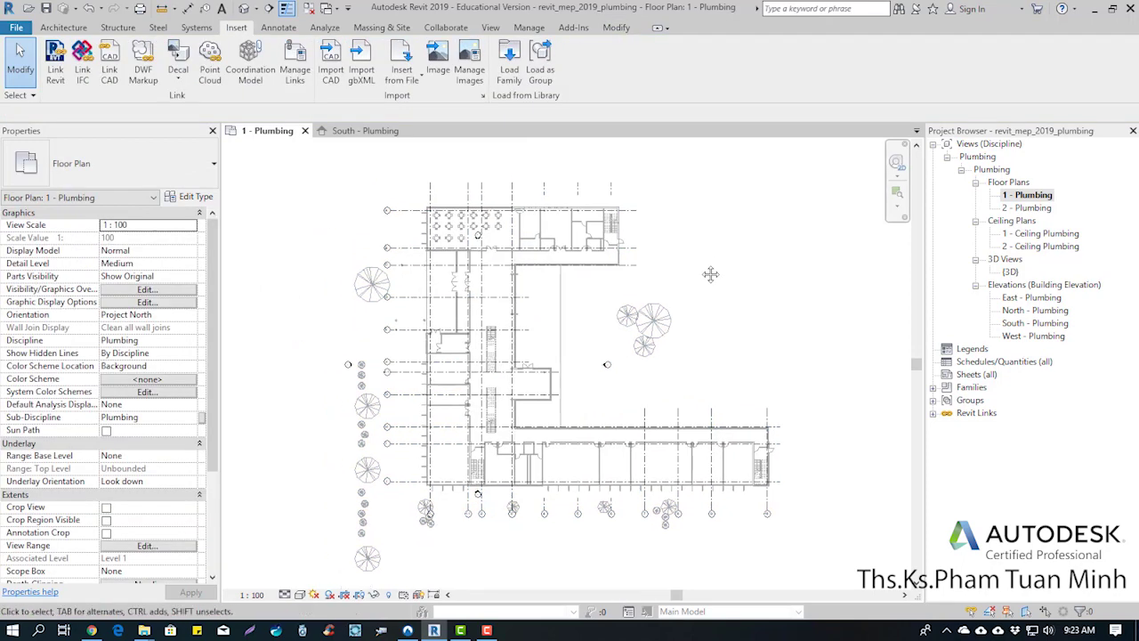
# Select the elevation marker in the dining area and zoom to fit the building.
pyautogui.scroll(2, 498, 258)
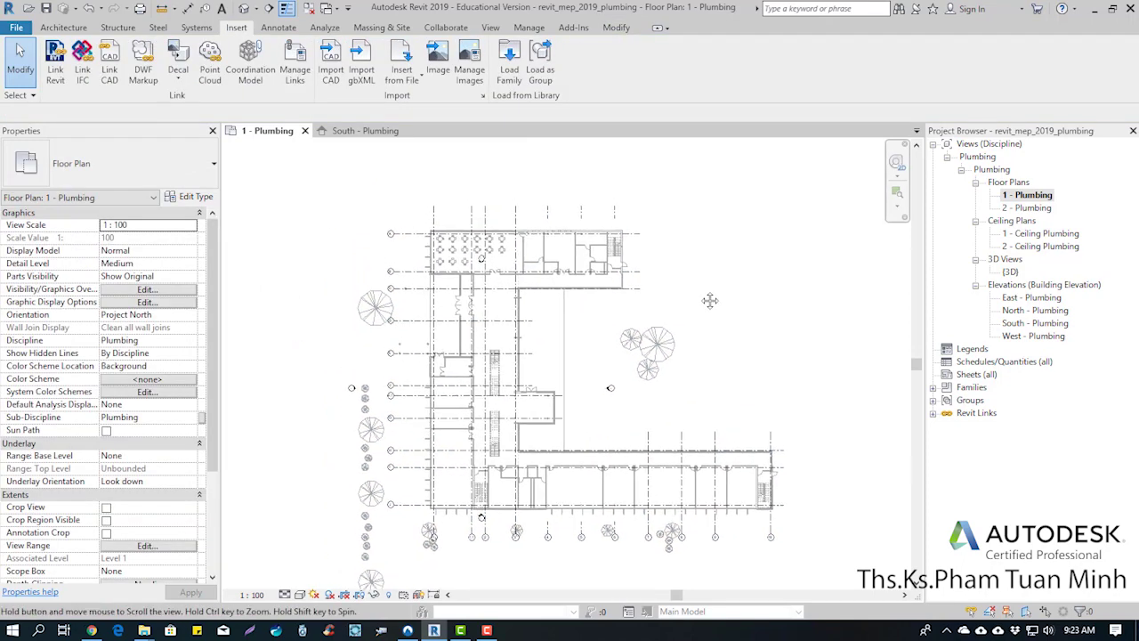
pyautogui.scroll(3, 497, 264)
pyautogui.scroll(2, 536, 266)
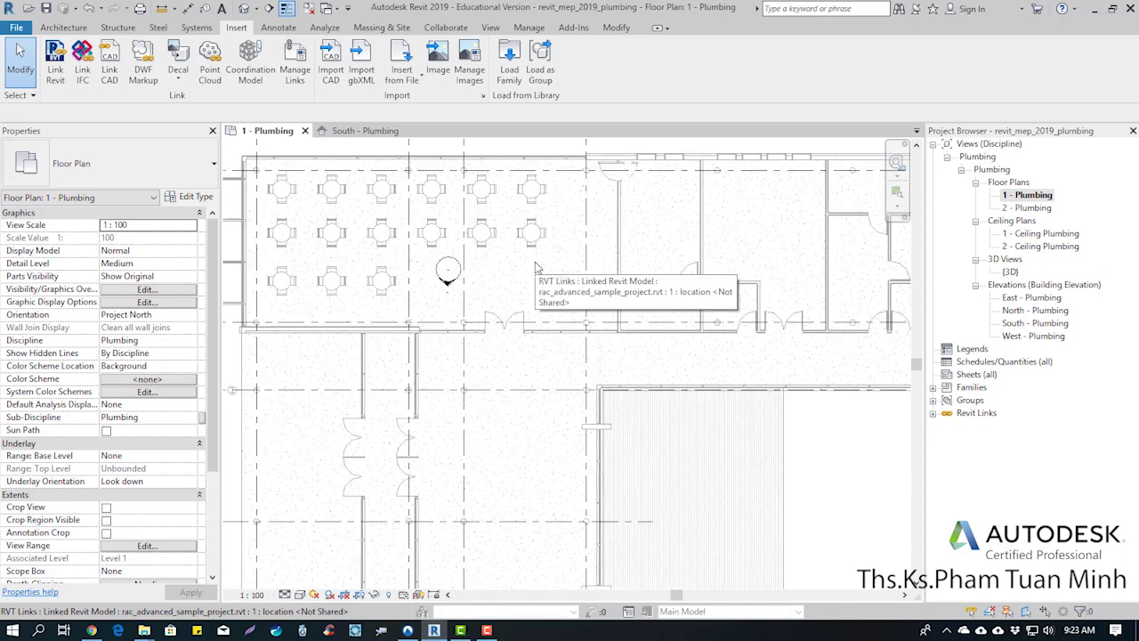
pyautogui.scroll(1, 535, 267)
pyautogui.moveTo(448, 276); pyautogui.dragTo(532, 365, button='middle')
pyautogui.scroll(-1, 532, 363)
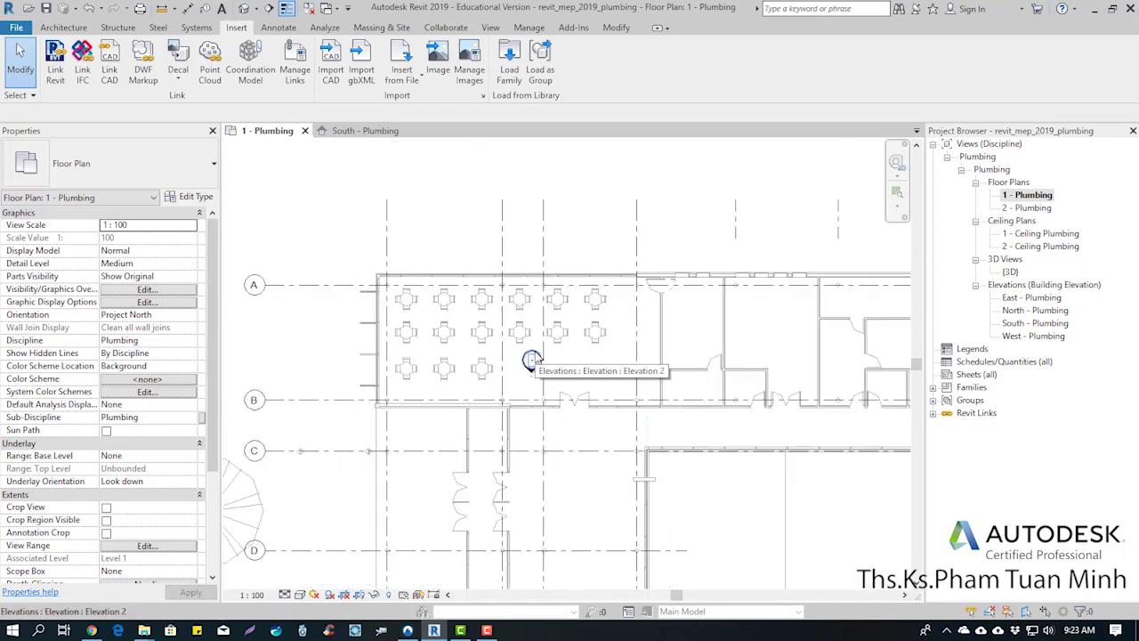
pyautogui.click(531, 359)
pyautogui.press('z')
pyautogui.press('f')
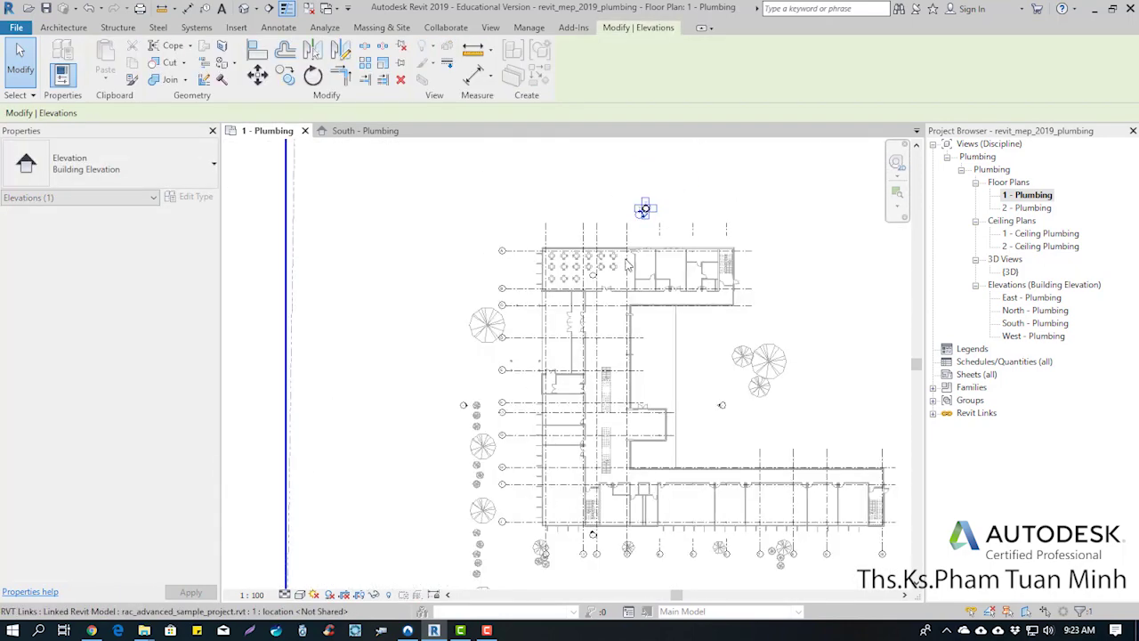
# Paste a copy of the elevation marker outside the building's west side.
pyautogui.hotkey('ctrl', 'c')
pyautogui.hotkey('ctrl', 'v')
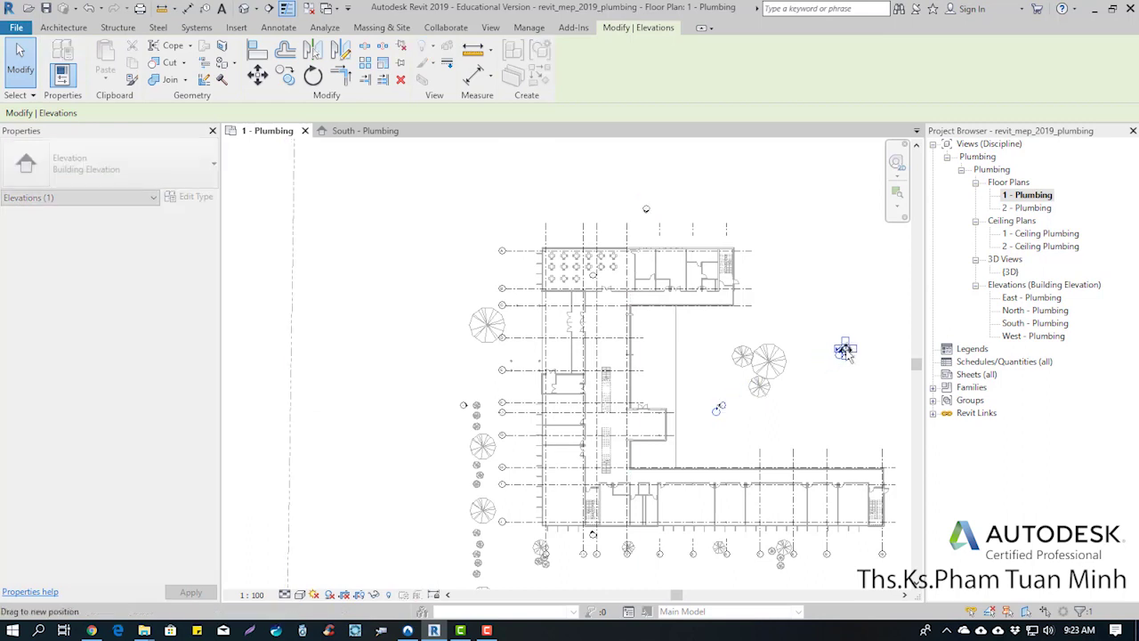
pyautogui.hotkey('ctrl', 'v')
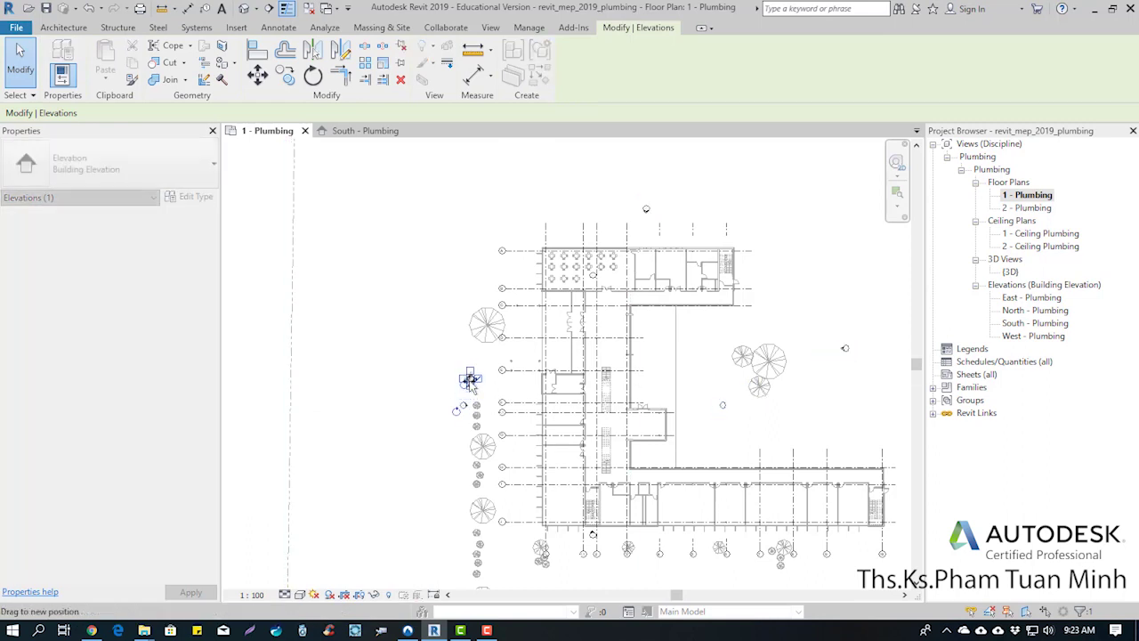
pyautogui.click(440, 389)
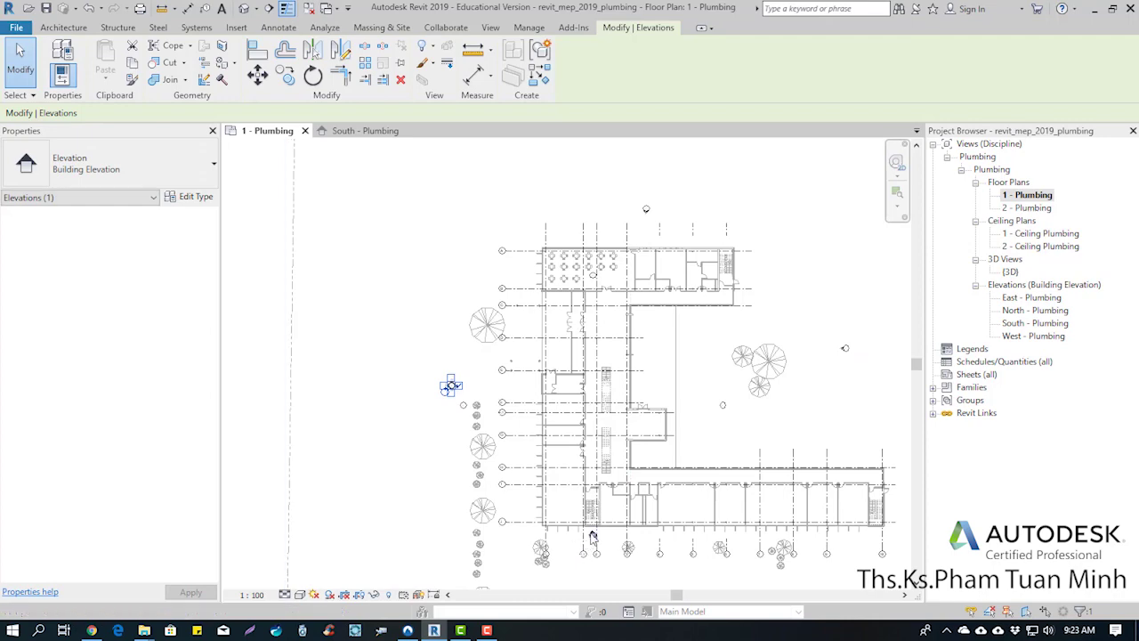
pyautogui.click(677, 576)
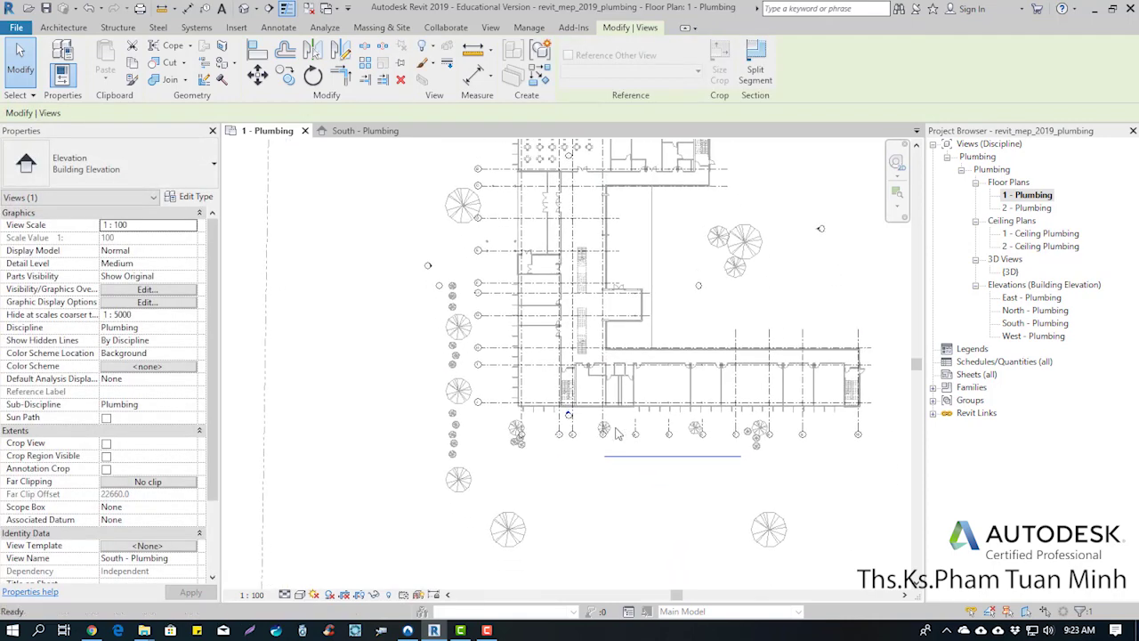
pyautogui.press('Escape')
pyautogui.scroll(4, 623, 534)
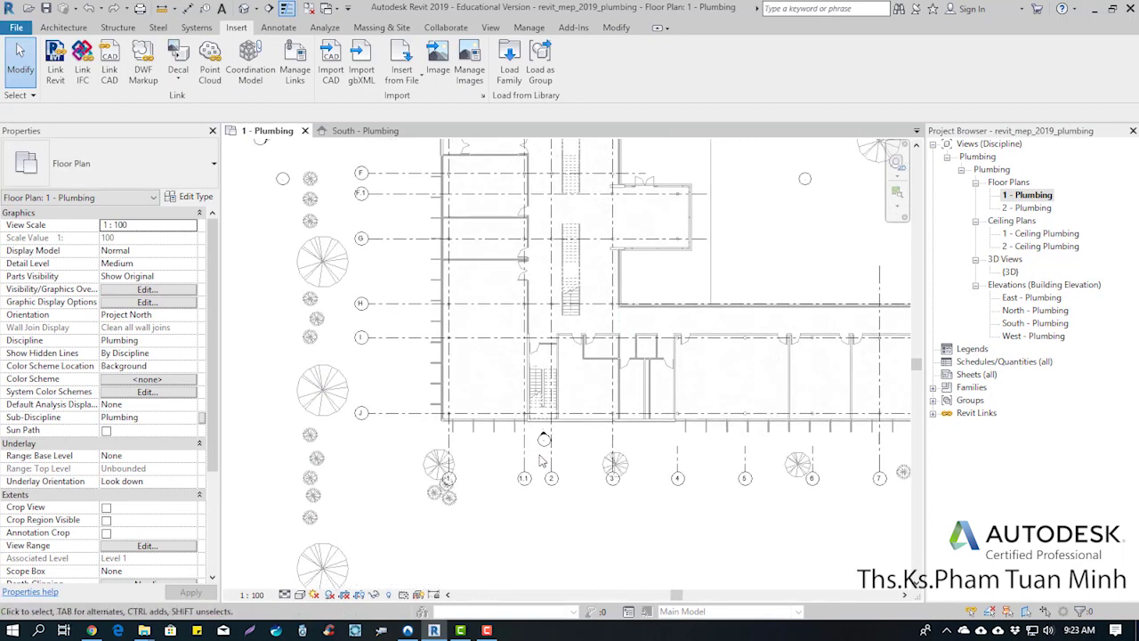
# Select the South - Plumbing marker beside grids 1.1 and 2 and try moving it toward grid 3.
pyautogui.click(543, 439)
pyautogui.click(544, 439)
pyautogui.scroll(3, 541, 449)
pyautogui.press('Escape')
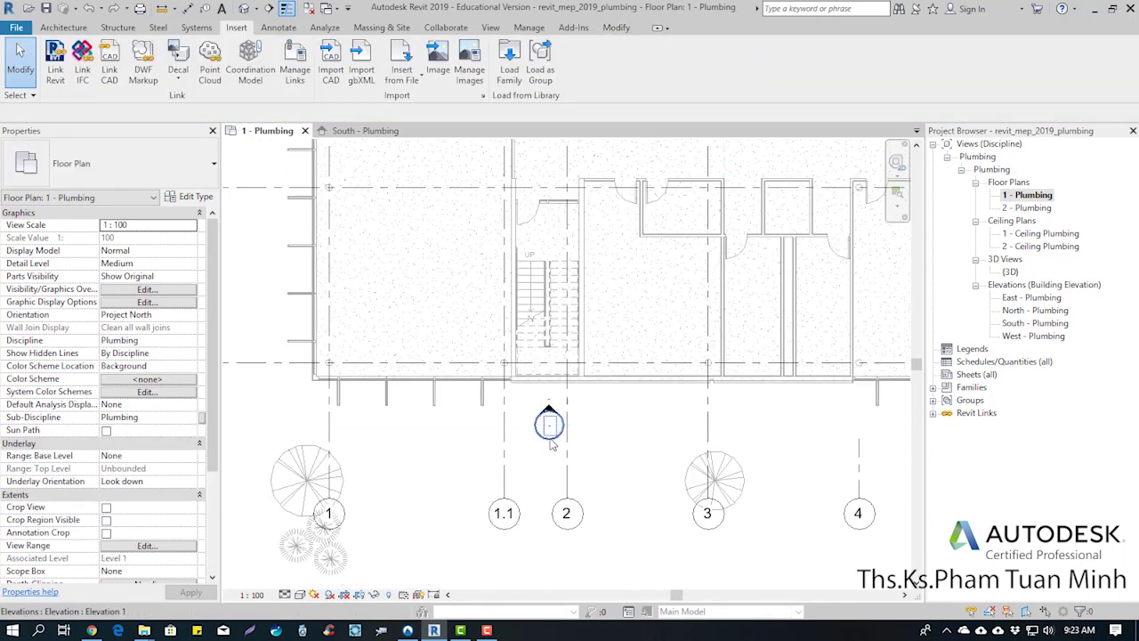
pyautogui.click(547, 427)
pyautogui.moveTo(551, 454); pyautogui.dragTo(759, 569)
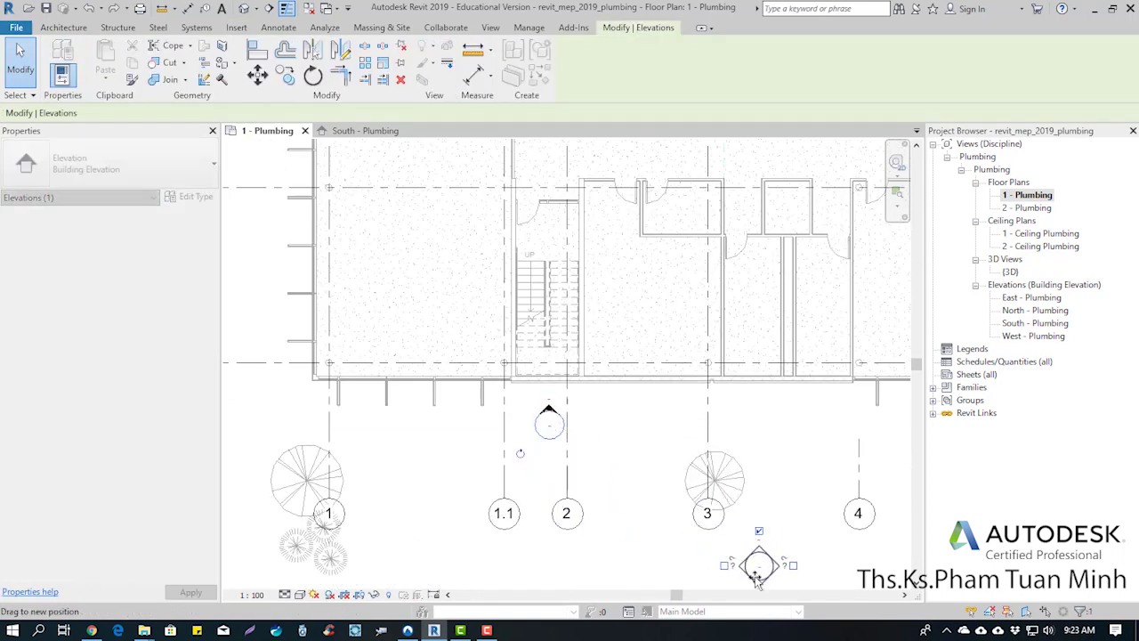
pyautogui.scroll(-6, 654, 464)
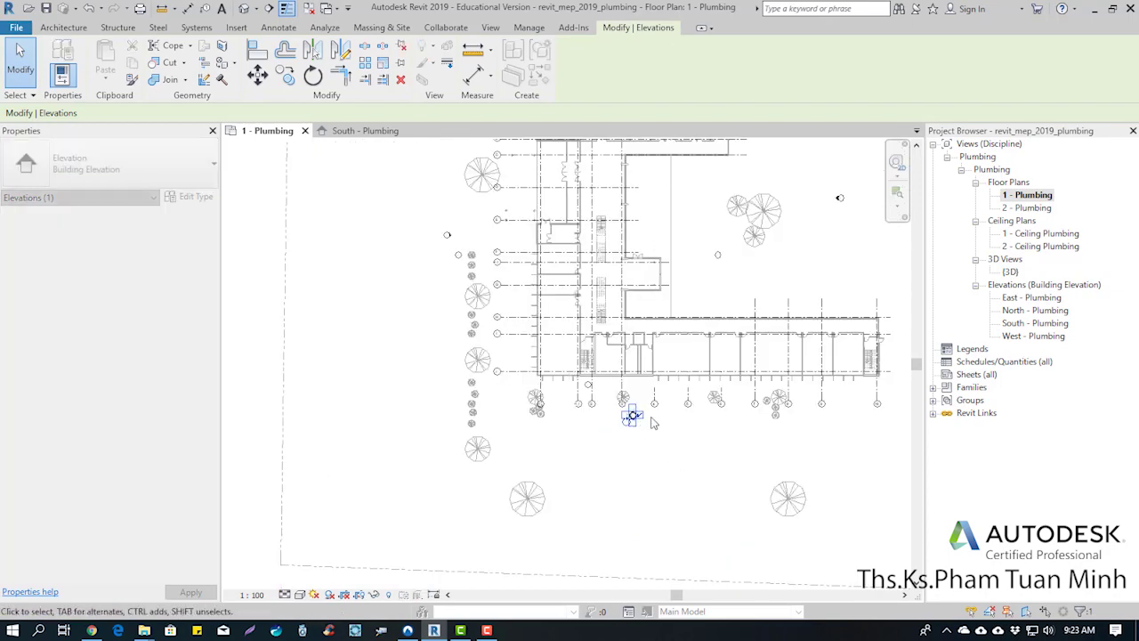
pyautogui.scroll(3, 632, 434)
pyautogui.scroll(2, 632, 434)
pyautogui.scroll(-5, 632, 427)
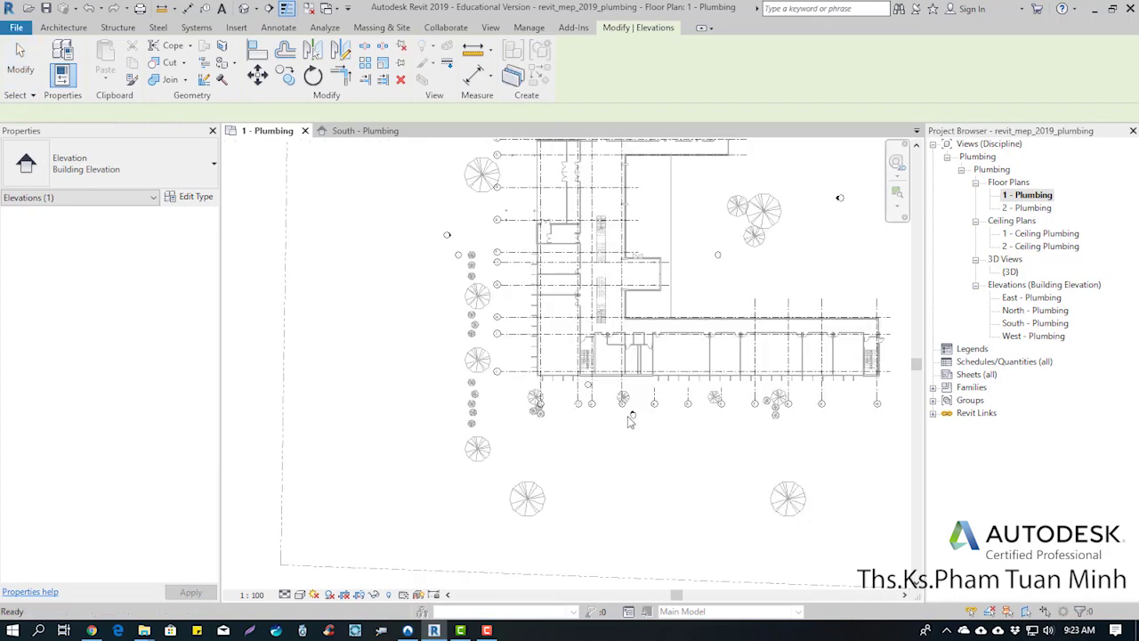
pyautogui.press('Escape')
pyautogui.scroll(3, 632, 422)
pyautogui.scroll(2, 630, 396)
pyautogui.scroll(-1, 632, 388)
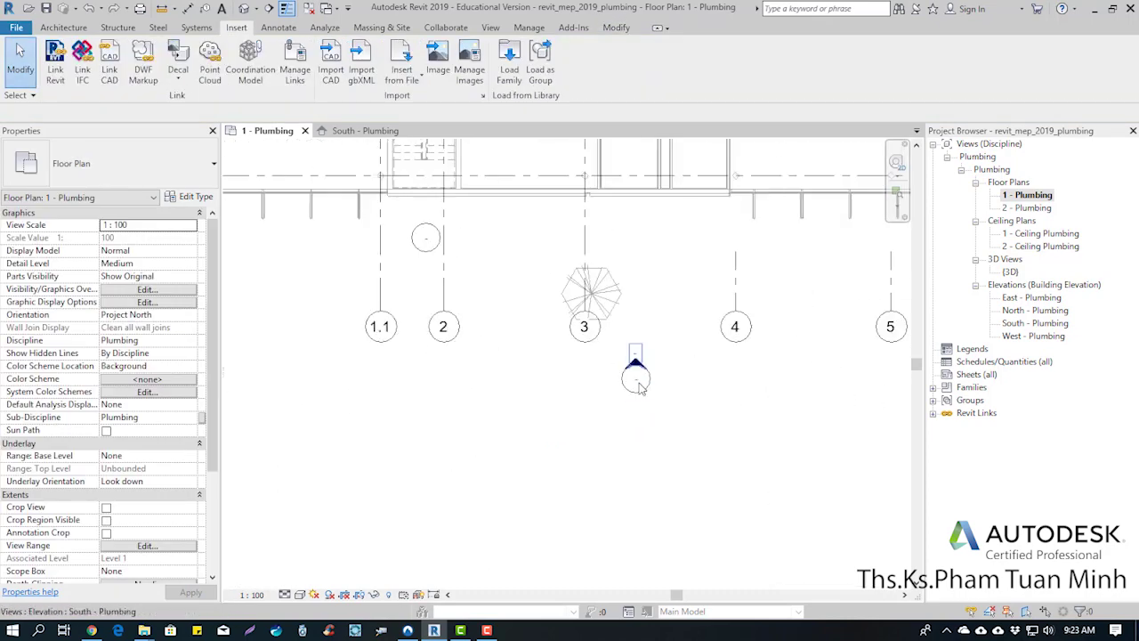
pyautogui.click(637, 382)
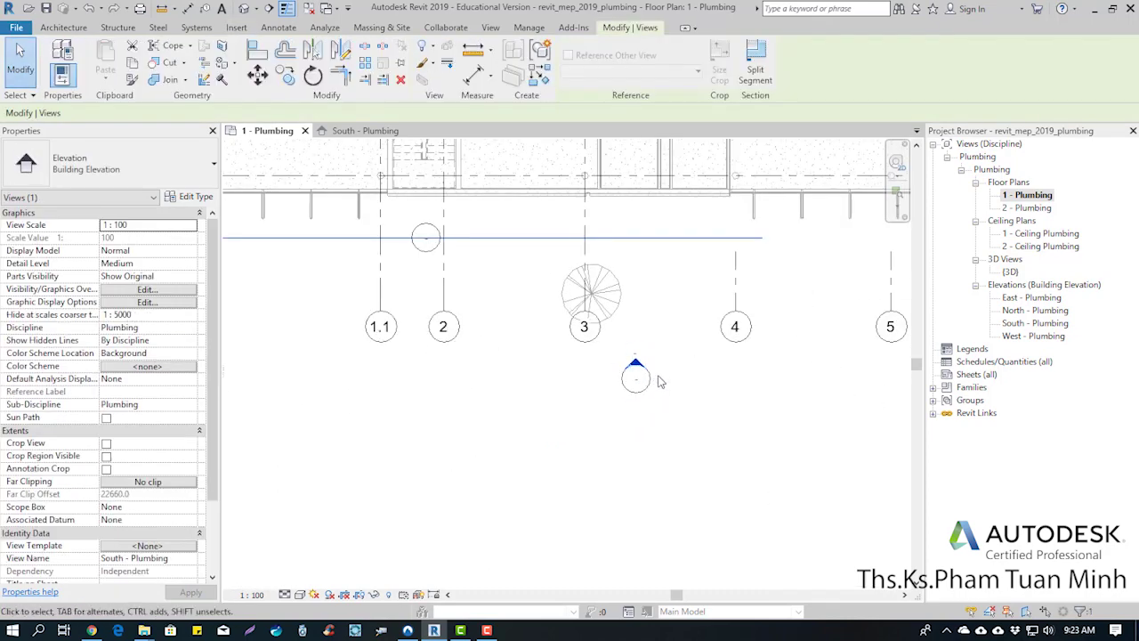
pyautogui.press('Escape')
pyautogui.click(649, 380)
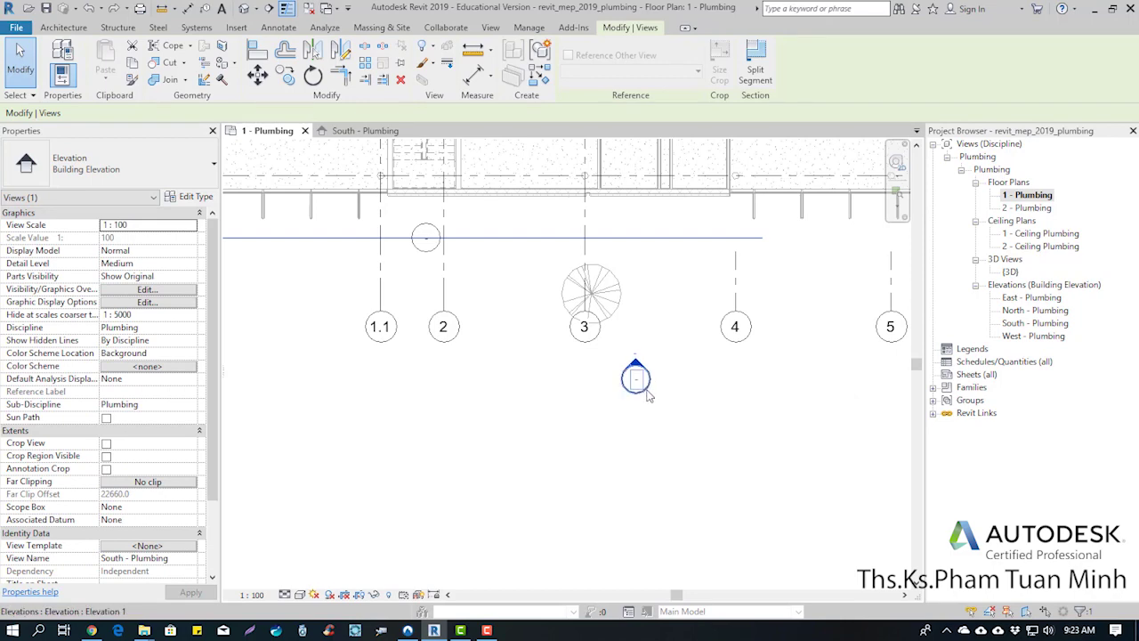
pyautogui.press('Escape')
# Drag the South elevation marker away from grids 1.1 and 2 to below grid 4.
pyautogui.moveTo(372, 168); pyautogui.dragTo(495, 354, button='middle')
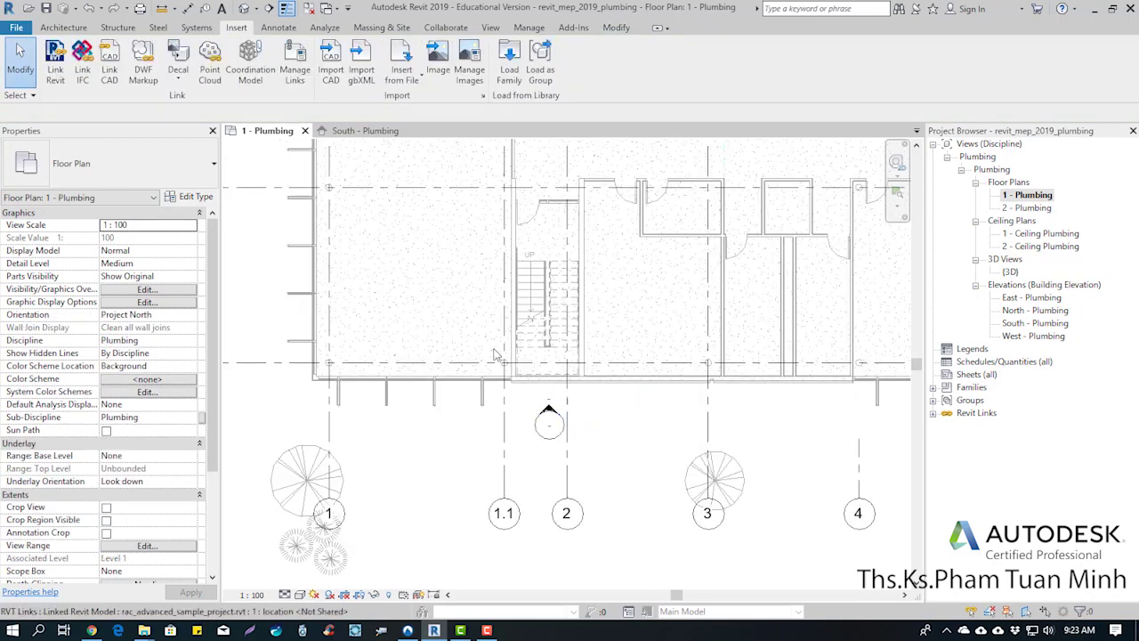
pyautogui.click(538, 429)
pyautogui.click(544, 438)
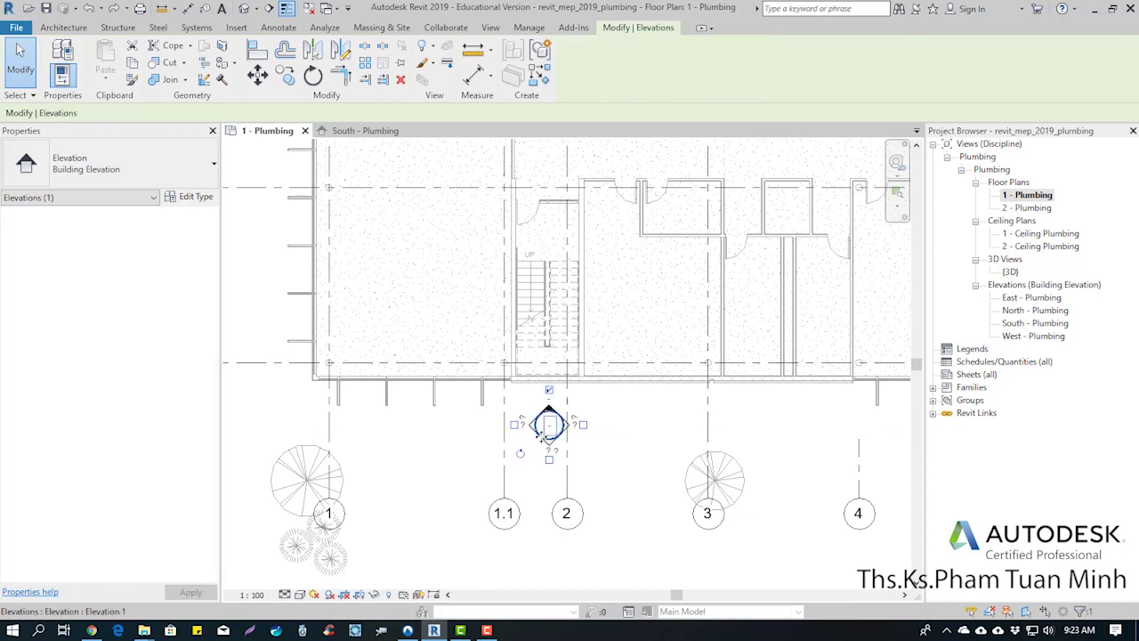
pyautogui.moveTo(545, 436); pyautogui.dragTo(819, 620)
pyautogui.moveTo(860, 588); pyautogui.dragTo(861, 583)
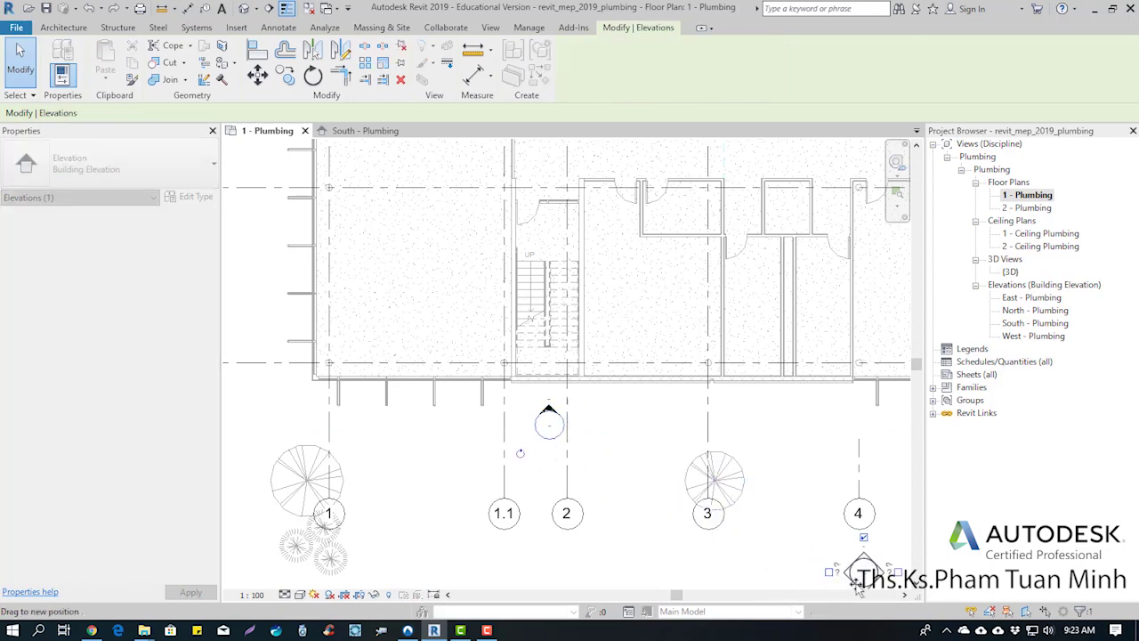
pyautogui.scroll(-3, 604, 513)
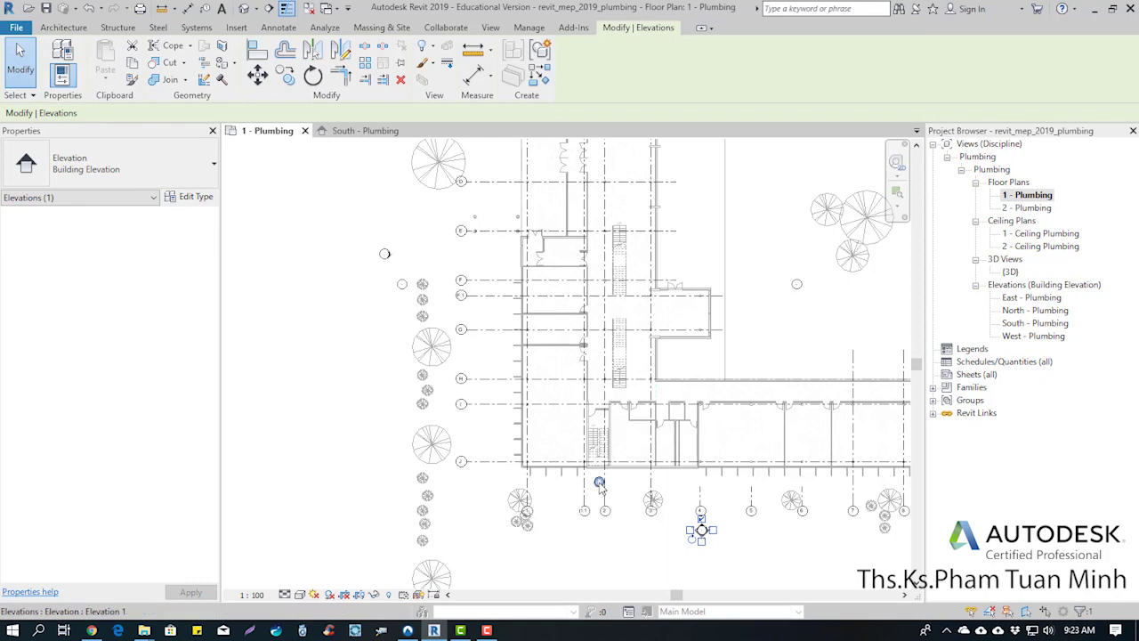
pyautogui.click(621, 505)
pyautogui.scroll(5, 620, 503)
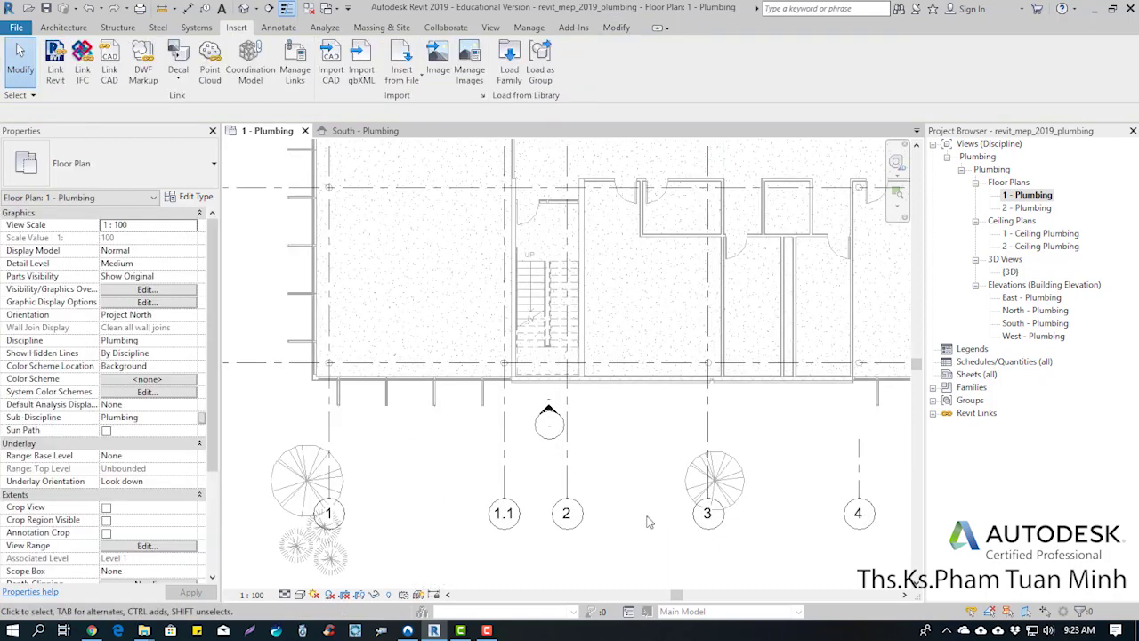
pyautogui.click(464, 328)
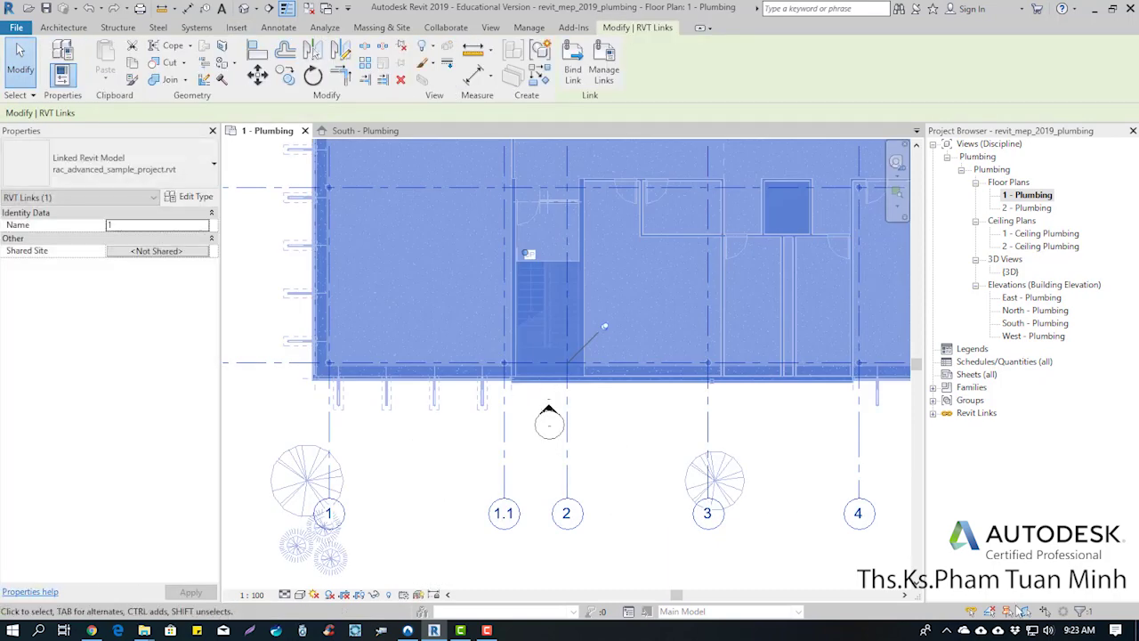
pyautogui.click(835, 570)
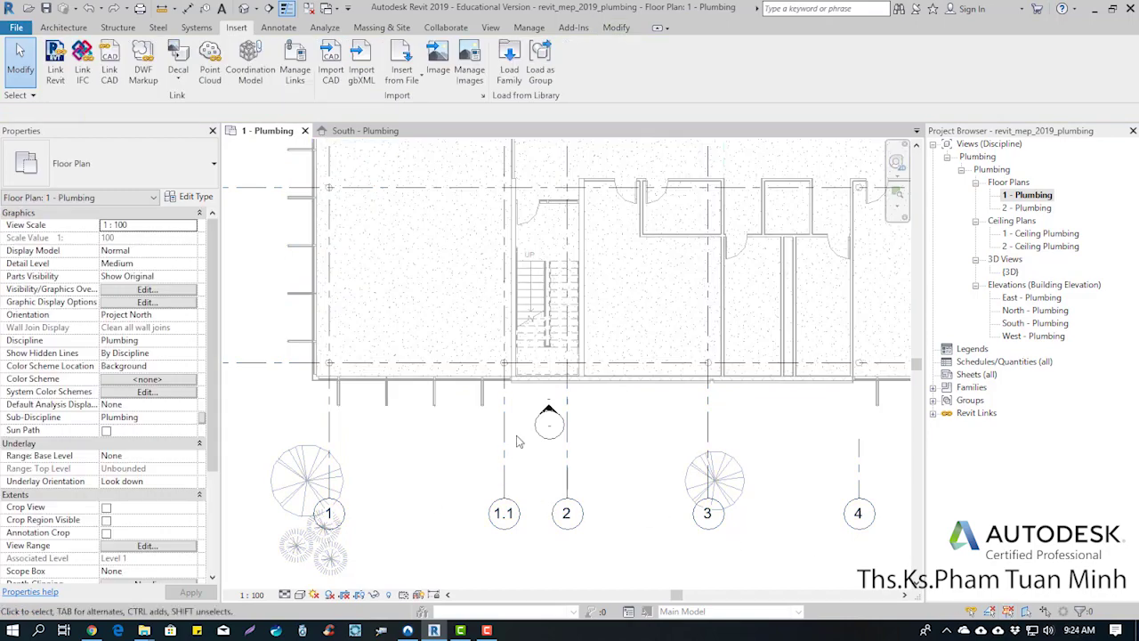
# Settle the South marker below the grid bubbles between grids 3 and 4.
pyautogui.moveTo(519, 443); pyautogui.dragTo(578, 391)
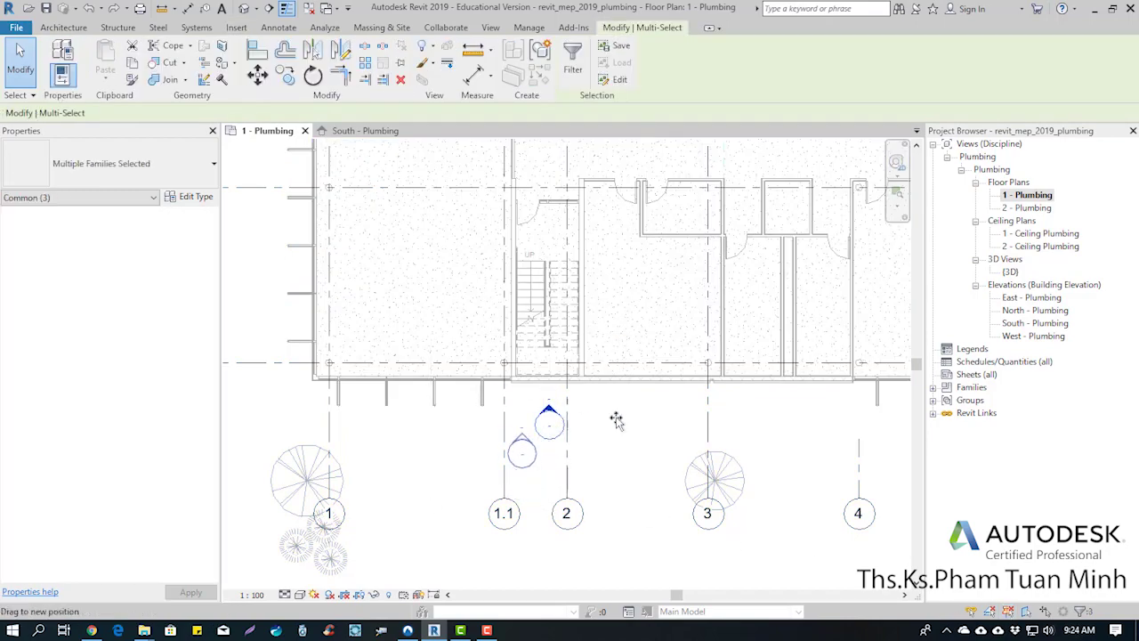
pyautogui.moveTo(551, 435); pyautogui.dragTo(789, 575)
pyautogui.press('Escape')
pyautogui.scroll(-2, 759, 451)
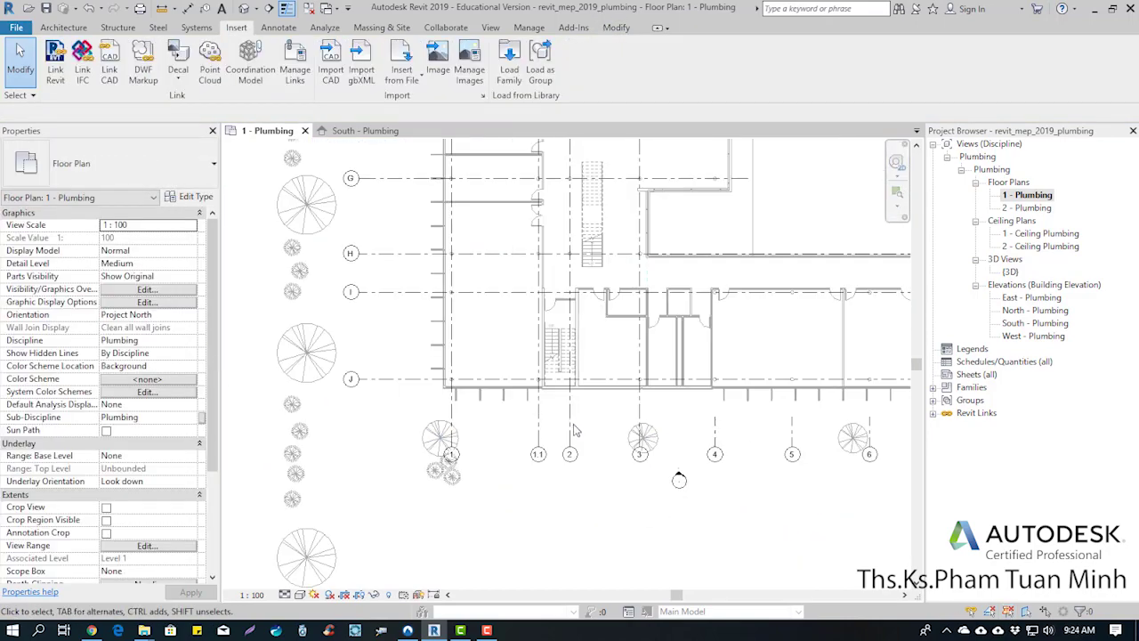
pyautogui.scroll(-2, 623, 427)
pyautogui.scroll(-2, 596, 470)
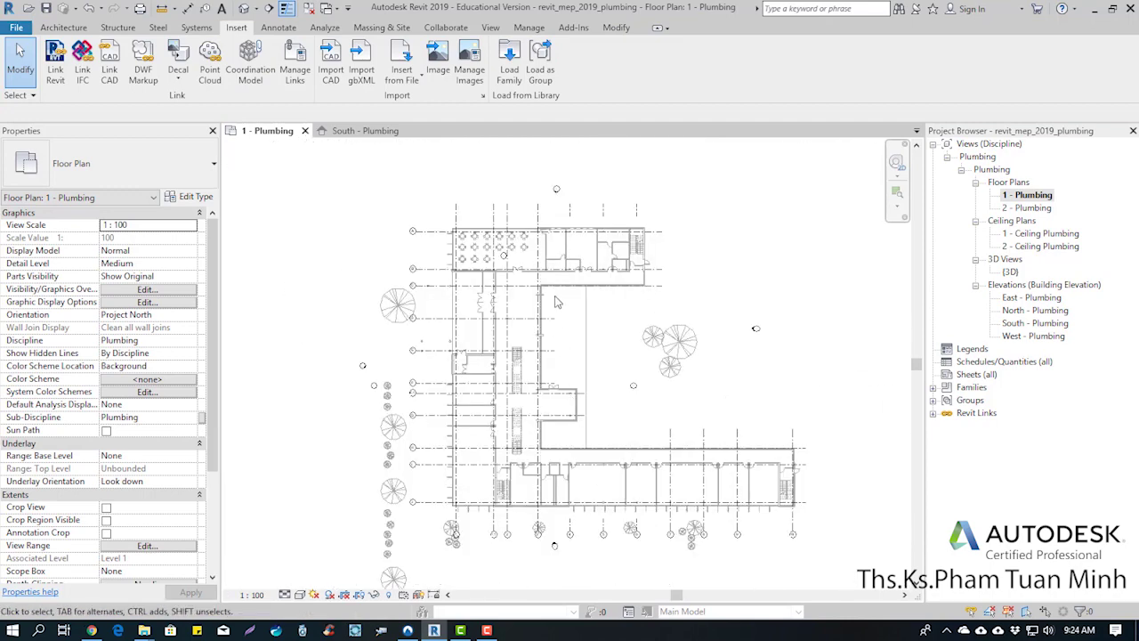
pyautogui.scroll(1, 555, 302)
pyautogui.scroll(2, 557, 294)
pyautogui.moveTo(557, 287)
pyautogui.mouseDown(button='middle')
pyautogui.moveTo(620, 291)
pyautogui.moveTo(599, 328)
pyautogui.moveTo(546, 327)
pyautogui.mouseUp(button='middle')
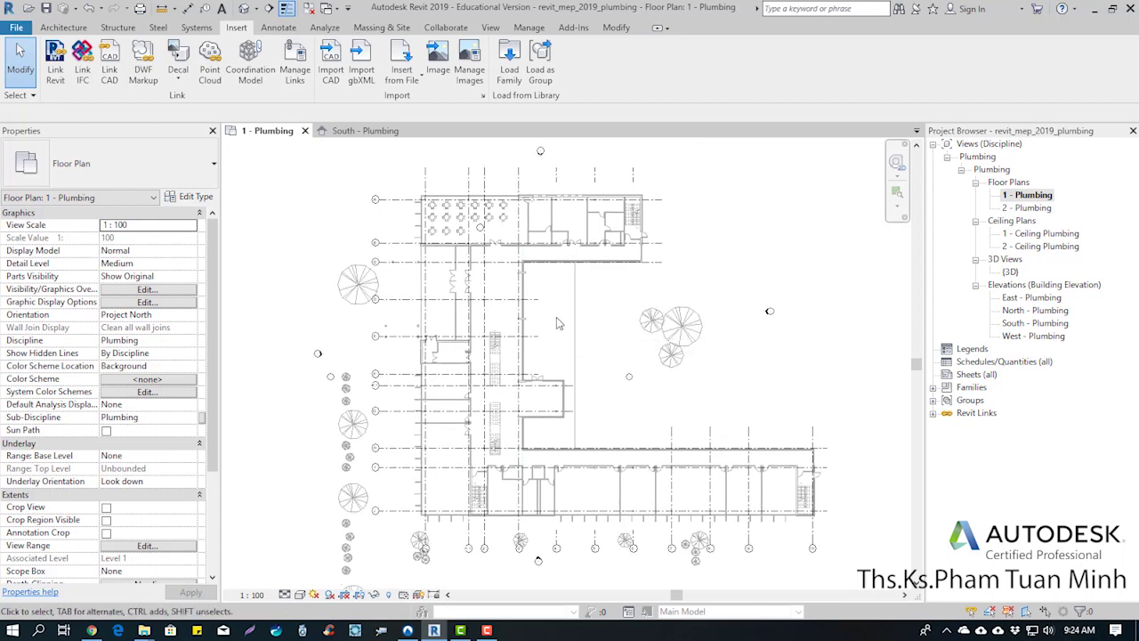
pyautogui.scroll(3, 486, 249)
pyautogui.moveTo(507, 249); pyautogui.dragTo(611, 372, button='middle')
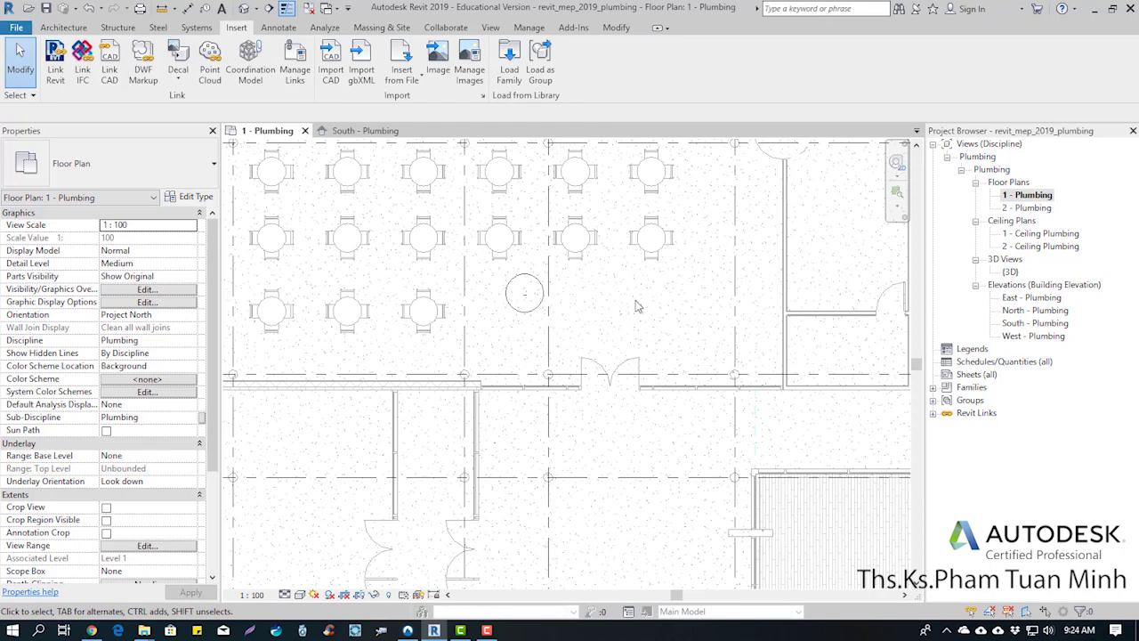
pyautogui.scroll(-1, 636, 307)
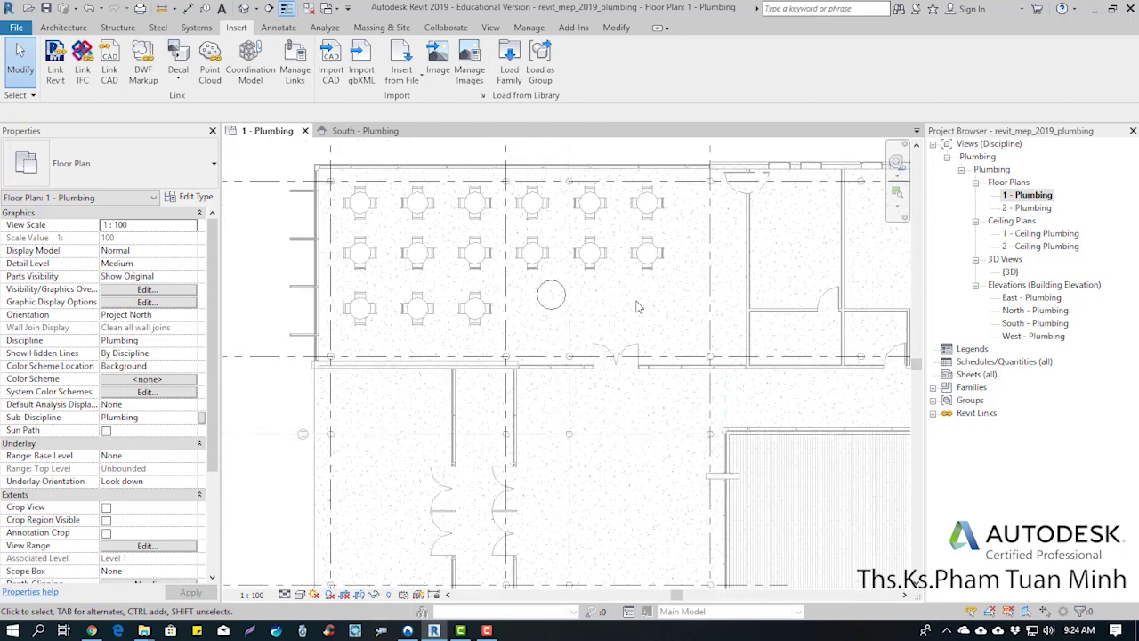
# In the 1 - Plumbing plan, turn off the Floors foreground projection pattern in Visibility/Graphics.
pyautogui.press('v')
pyautogui.press('v')
pyautogui.click(350, 364)
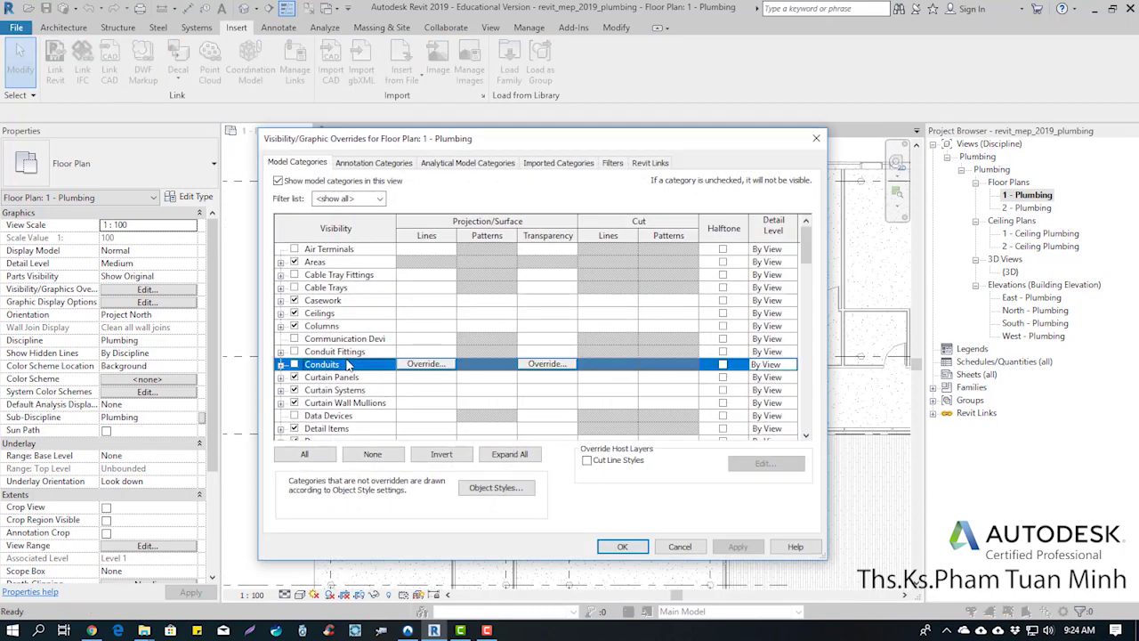
pyautogui.scroll(-3, 343, 383)
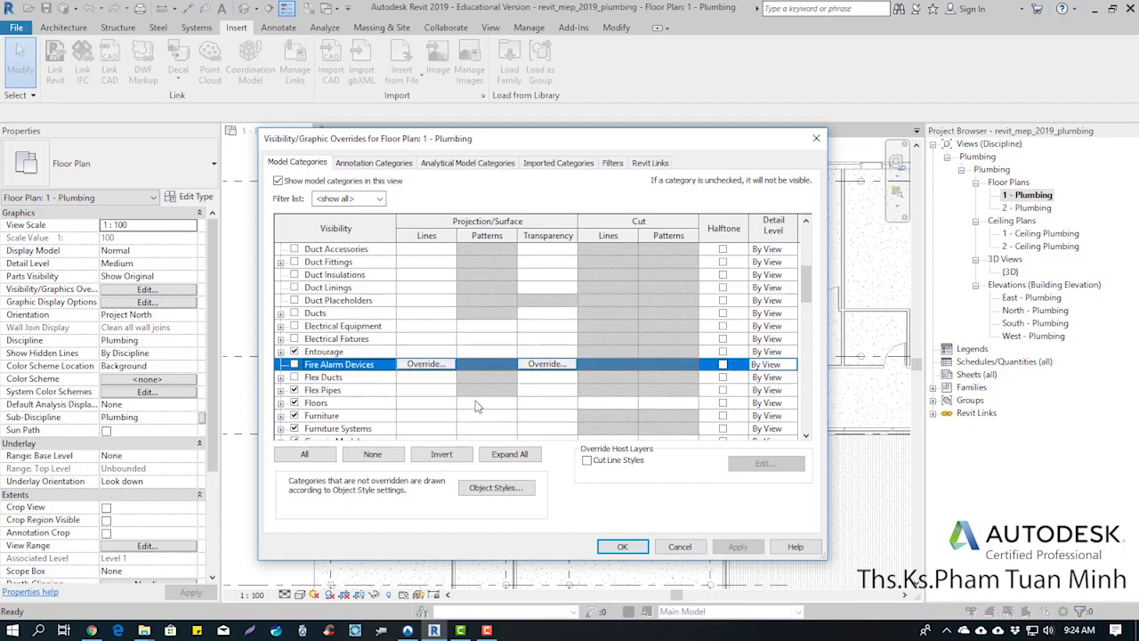
pyautogui.click(486, 405)
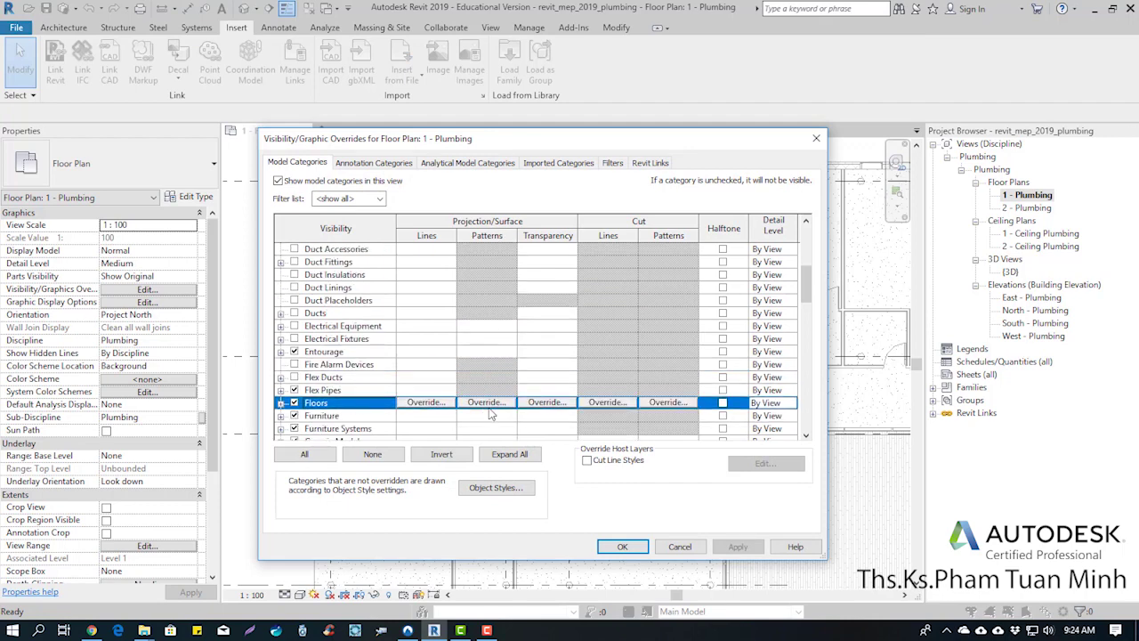
pyautogui.click(487, 402)
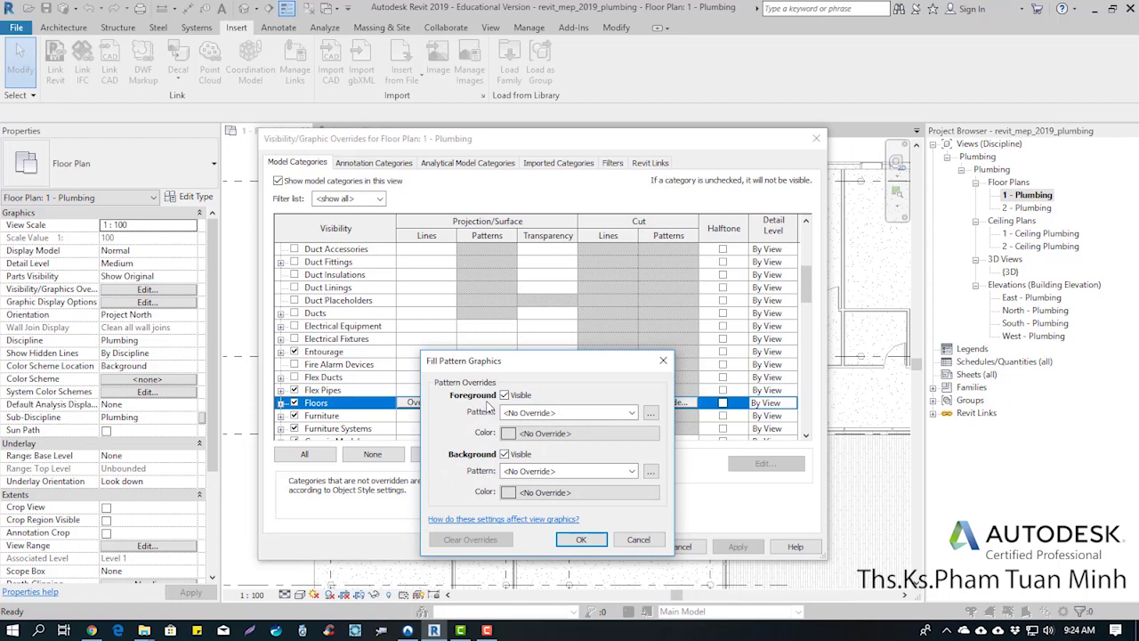
pyautogui.click(504, 395)
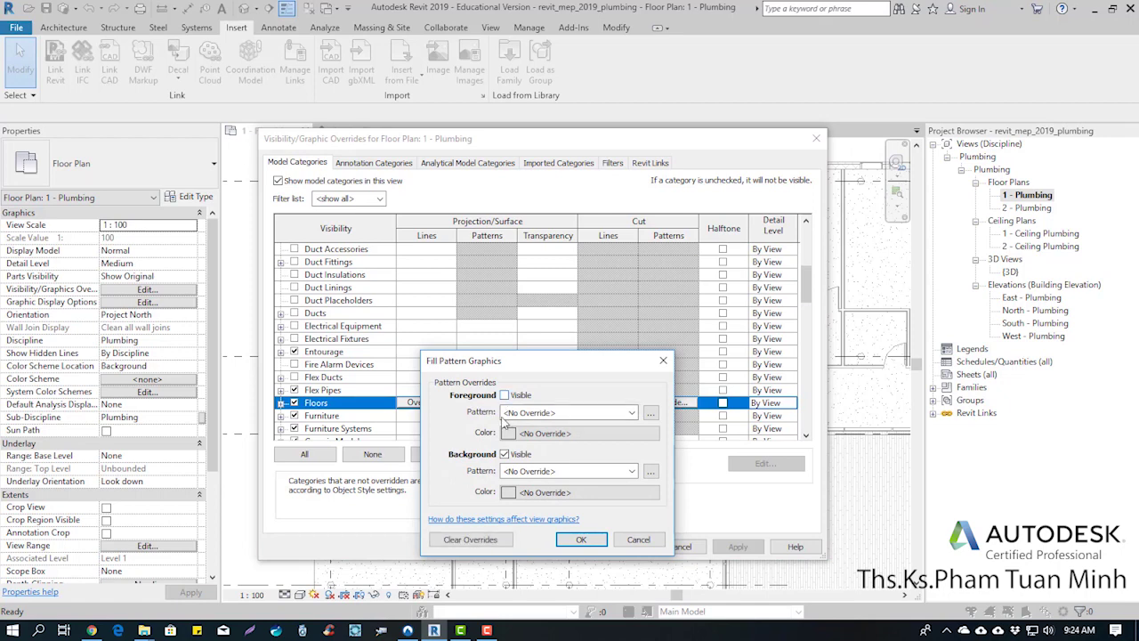
pyautogui.click(580, 539)
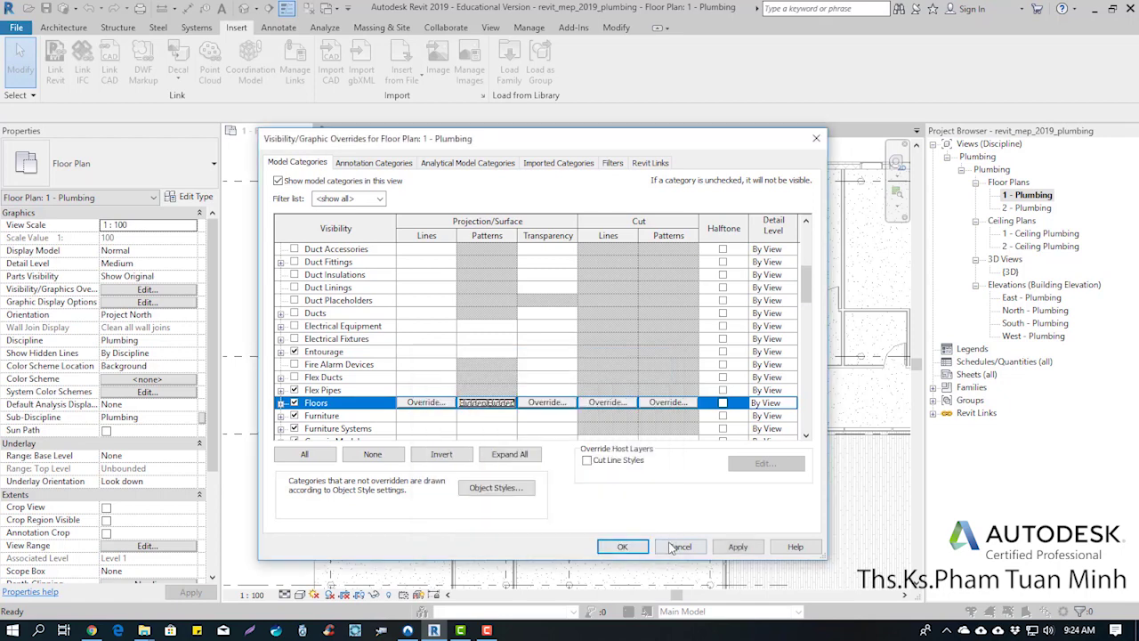
pyautogui.click(626, 546)
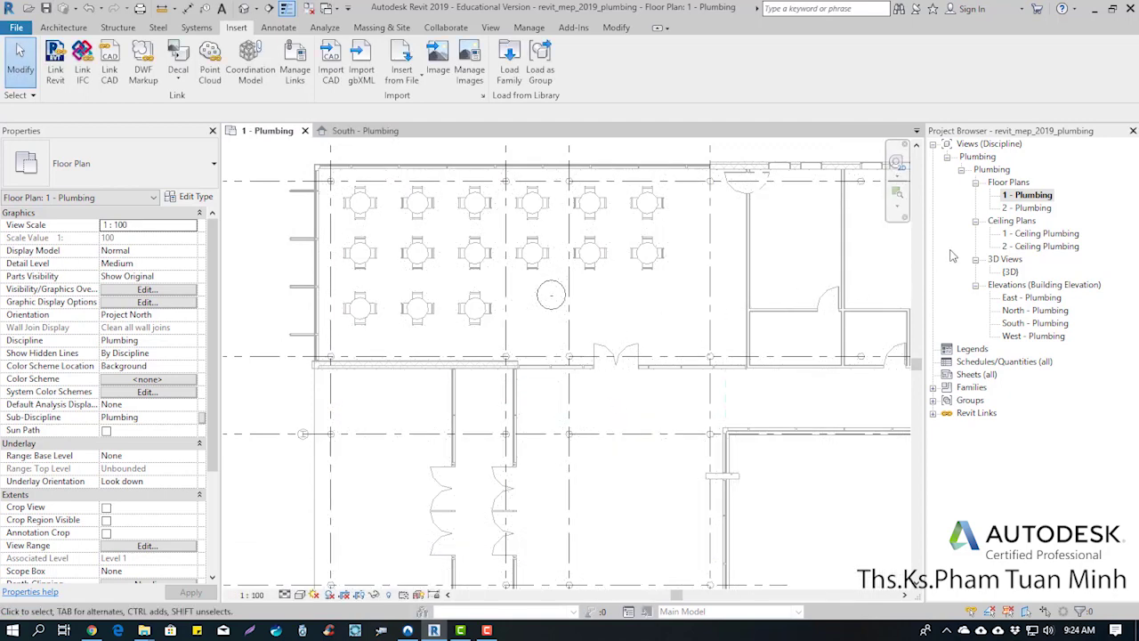
# Open 2 - Plumbing and hide its Floors foreground projection pattern the same way.
pyautogui.click(1028, 209)
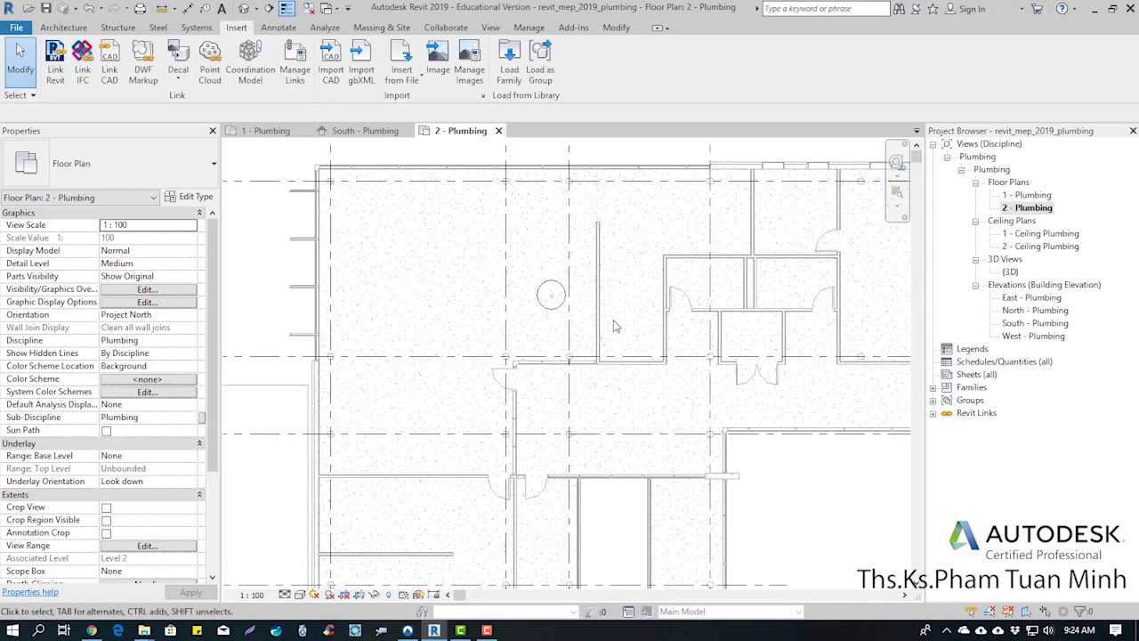
pyautogui.press('v')
pyautogui.press('g')
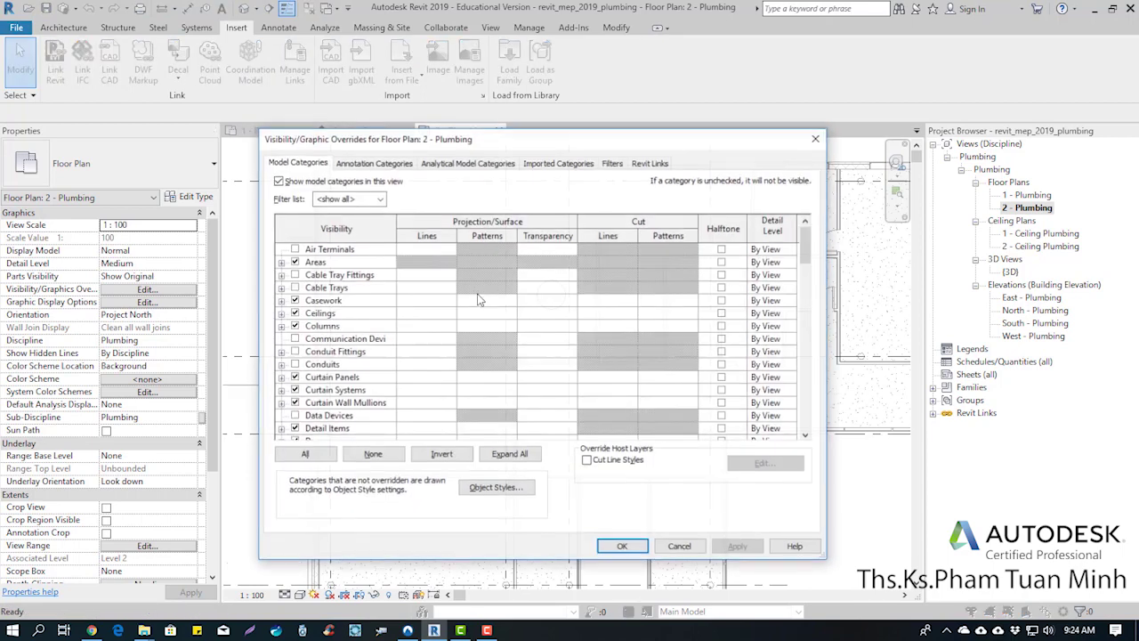
pyautogui.click(324, 365)
pyautogui.scroll(-3, 324, 365)
pyautogui.scroll(-2, 326, 402)
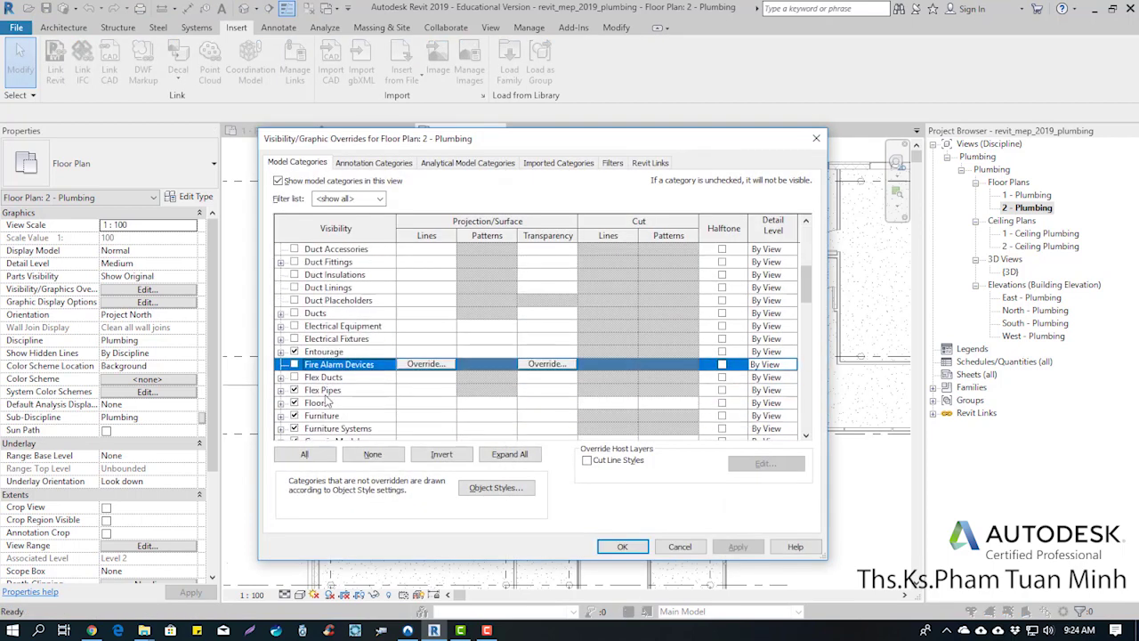
pyautogui.click(324, 403)
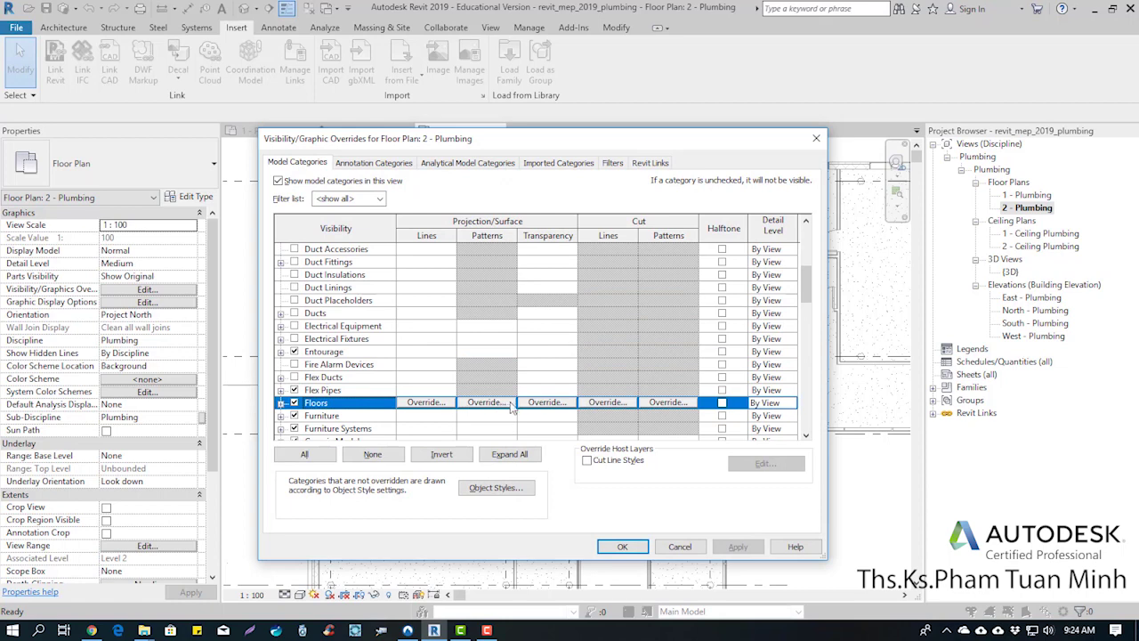
pyautogui.click(501, 403)
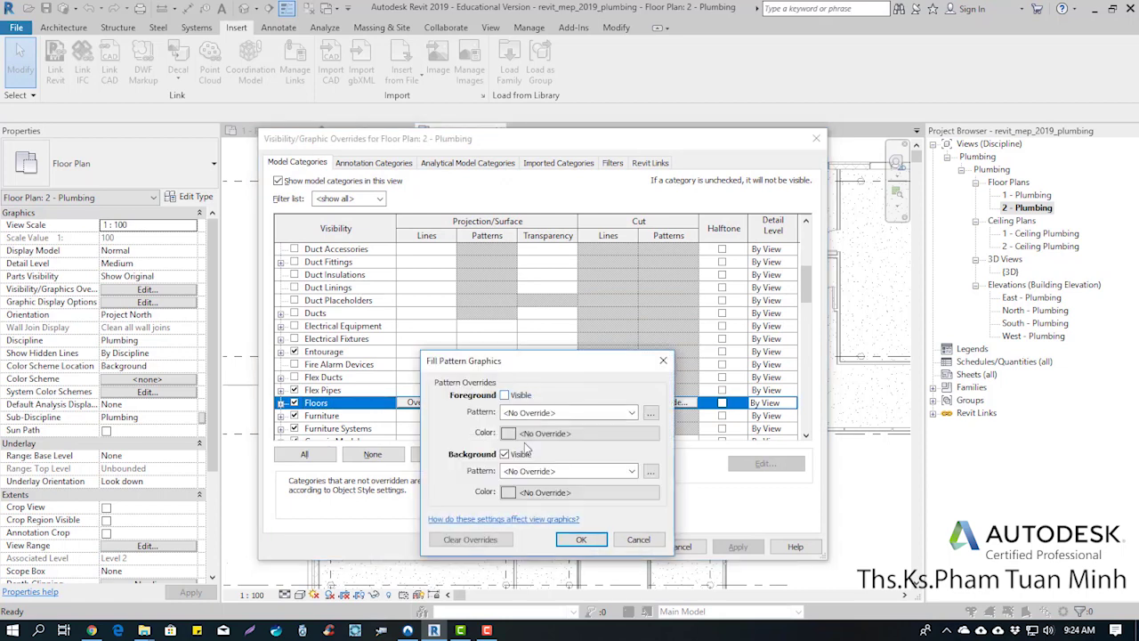
pyautogui.click(583, 540)
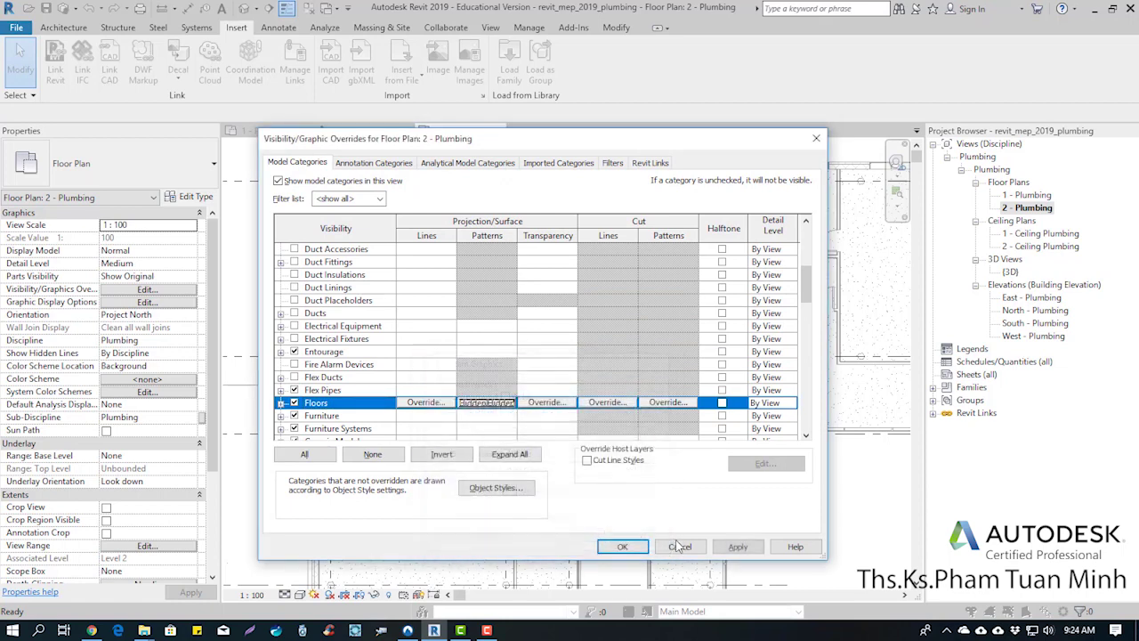
pyautogui.click(626, 547)
pyautogui.scroll(-5, 539, 365)
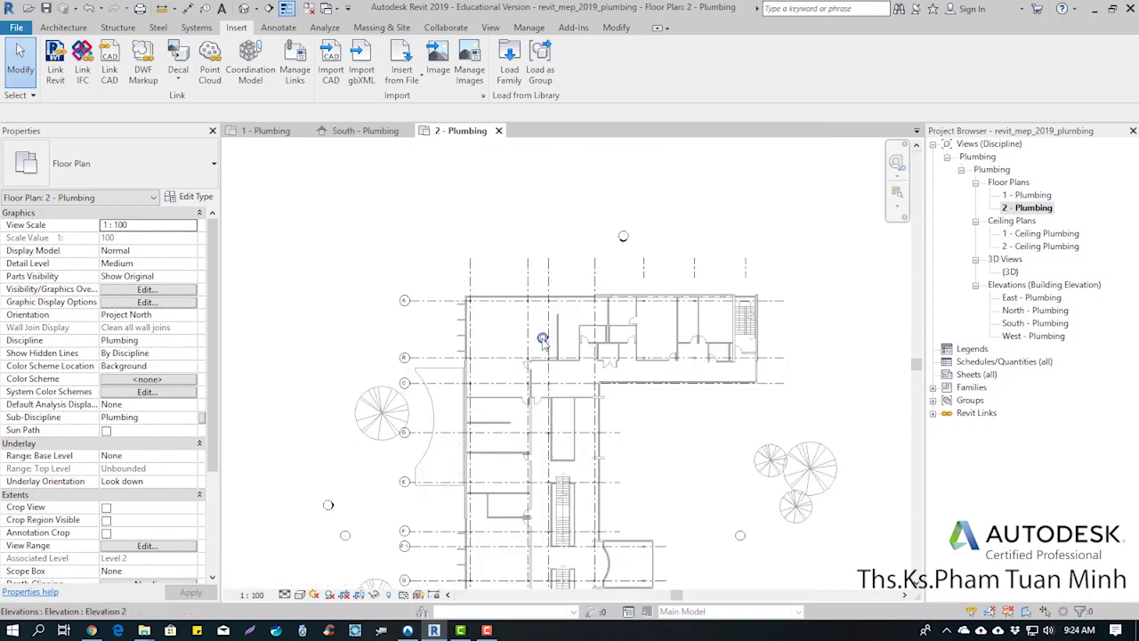
# Rotate the elevation marker inside the building and move it above the plan.
pyautogui.scroll(3, 542, 346)
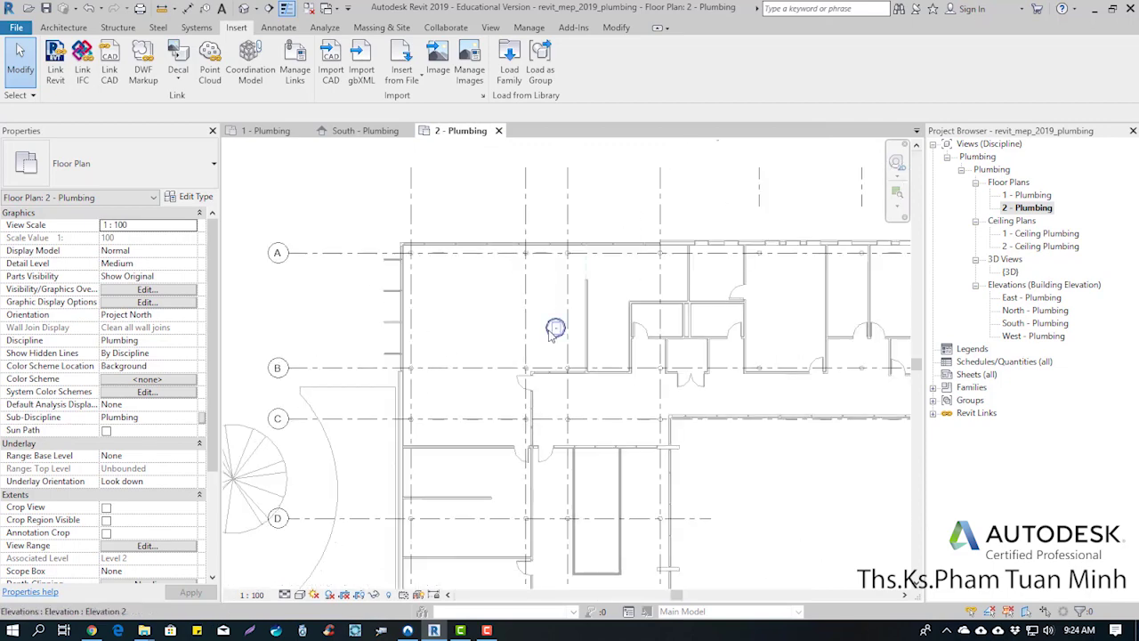
pyautogui.click(547, 330)
pyautogui.scroll(-1, 555, 327)
pyautogui.scroll(-1, 555, 327)
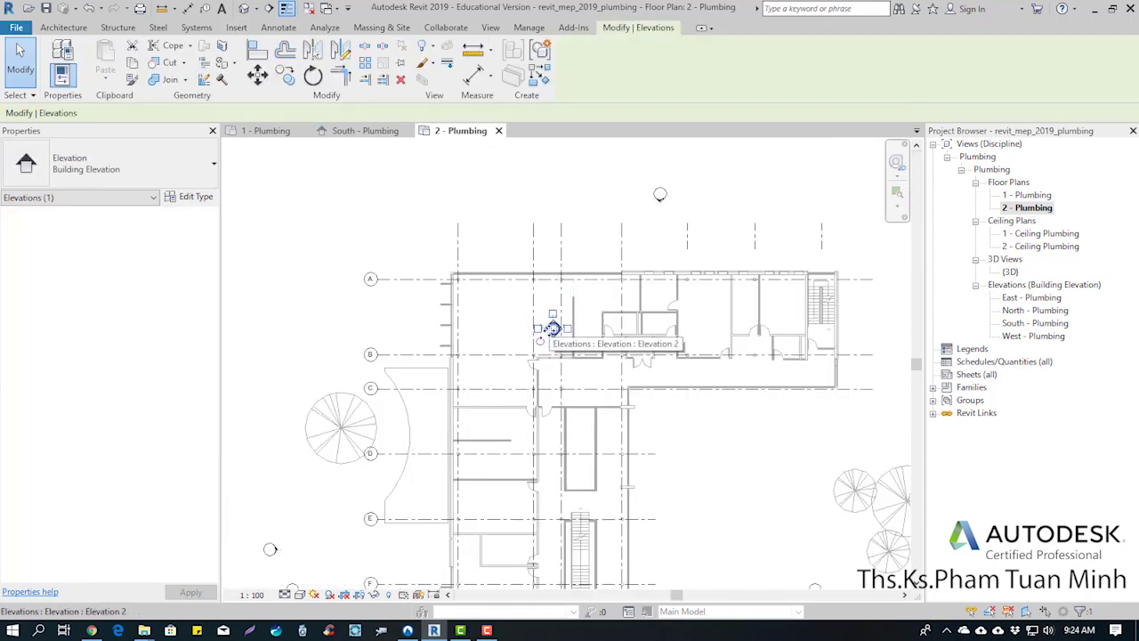
pyautogui.click(539, 341)
pyautogui.click(659, 192)
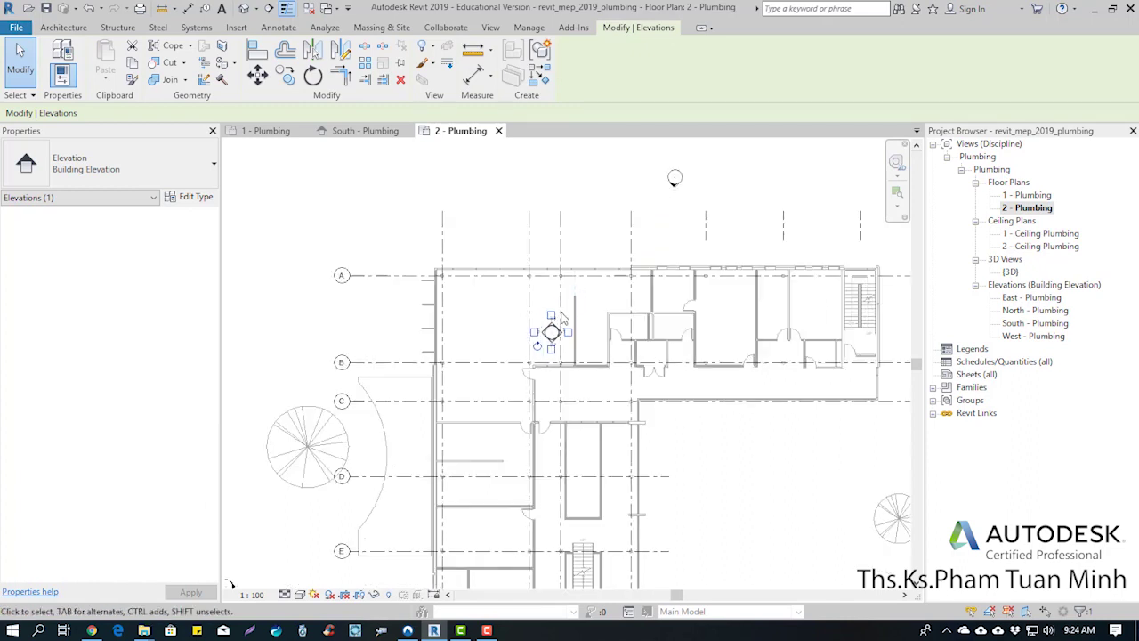
pyautogui.scroll(3, 563, 311)
pyautogui.moveTo(545, 347); pyautogui.dragTo(587, 378)
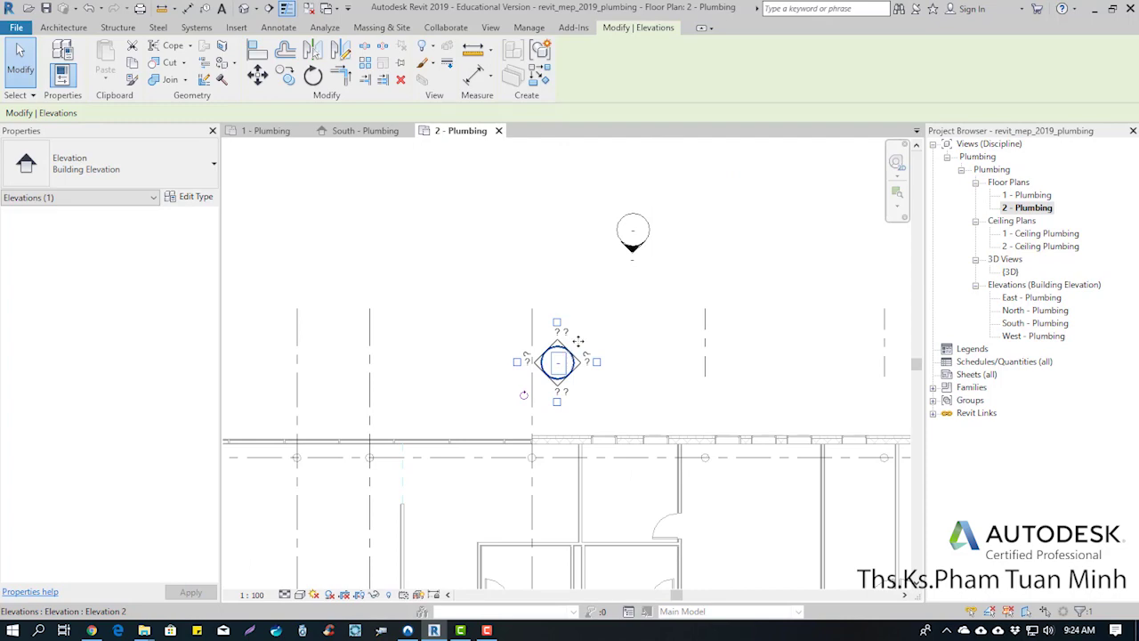
pyautogui.moveTo(579, 341); pyautogui.dragTo(593, 296)
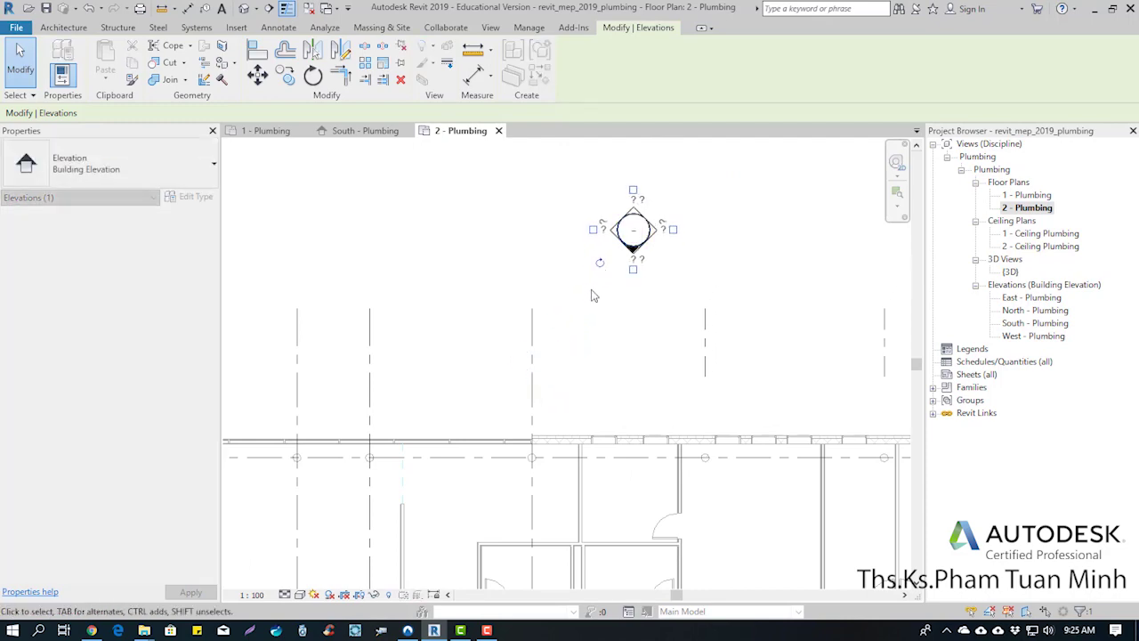
pyautogui.scroll(-5, 594, 295)
pyautogui.press('Escape')
# Move the elevation marker near grid E up beside the other marker.
pyautogui.scroll(4, 406, 451)
pyautogui.scroll(4, 406, 451)
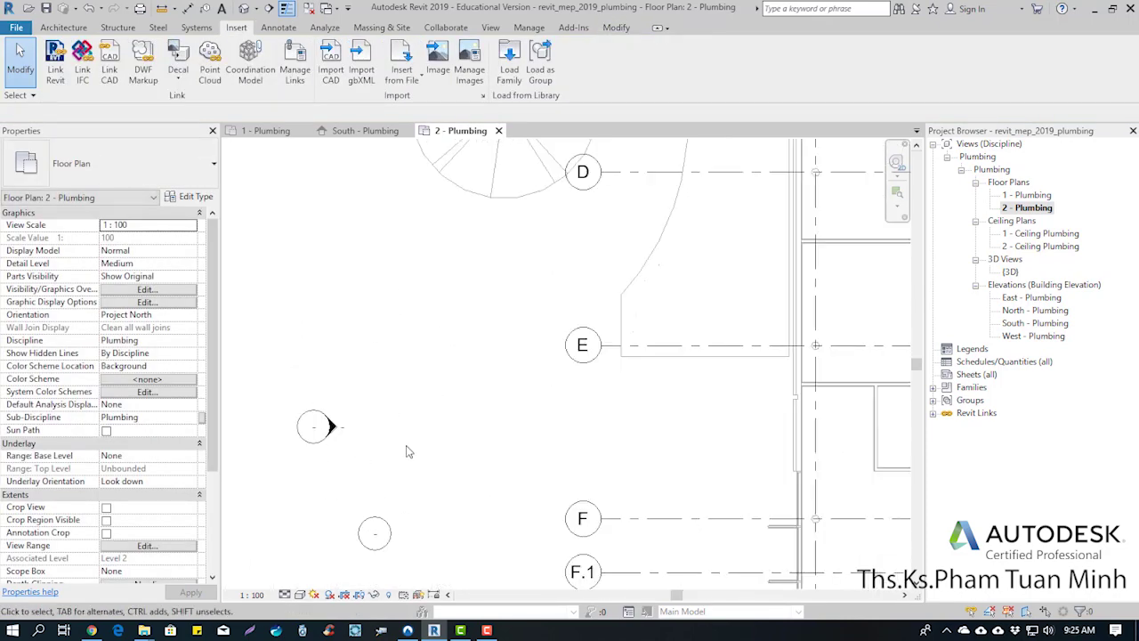
pyautogui.moveTo(406, 452); pyautogui.dragTo(521, 318, button='middle')
pyautogui.click(502, 390)
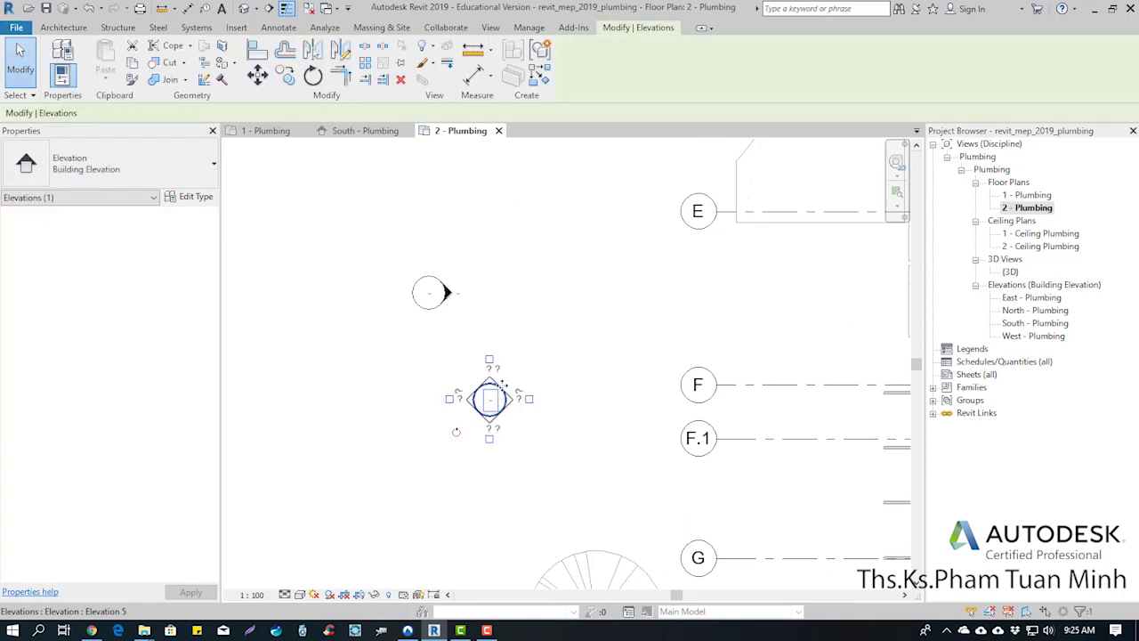
pyautogui.moveTo(503, 384); pyautogui.dragTo(439, 278)
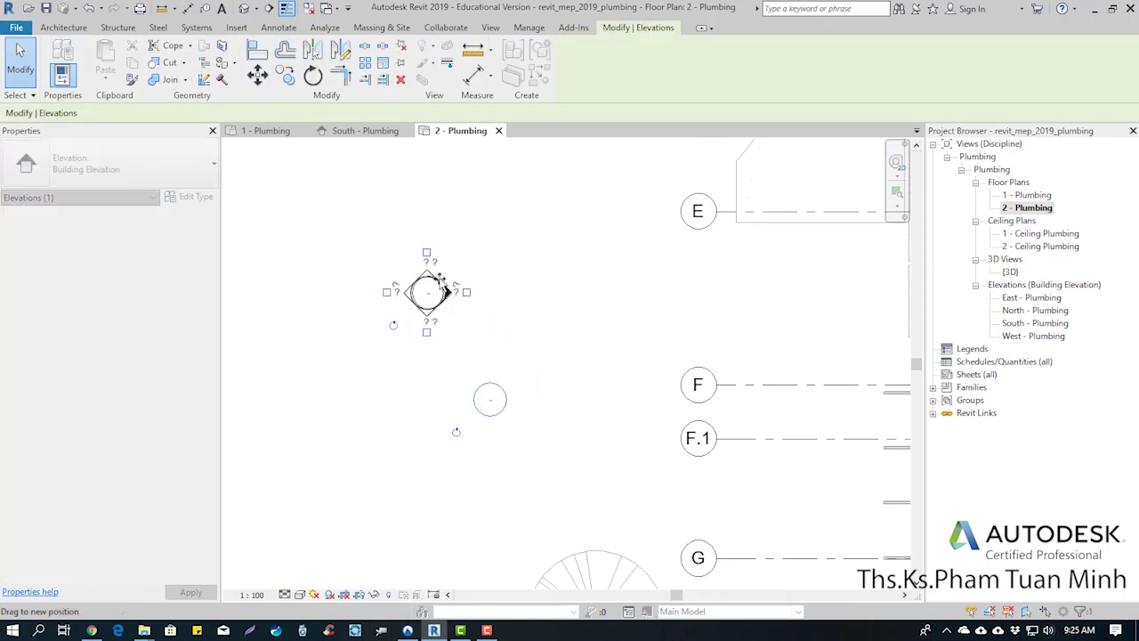
pyautogui.click(363, 317)
pyautogui.scroll(-4, 394, 300)
pyautogui.scroll(1, 653, 335)
pyautogui.scroll(2, 652, 335)
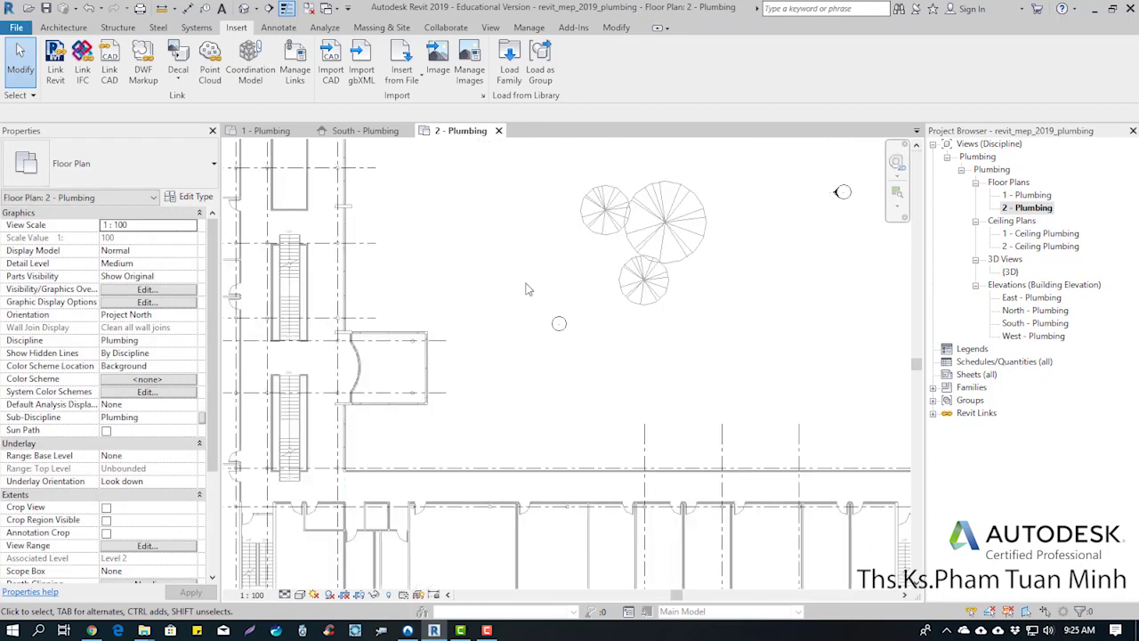
# Check the elevation marker near the trees, then reframe the view on the upper rooms.
pyautogui.moveTo(521, 287)
pyautogui.mouseDown()
pyautogui.moveTo(566, 336)
pyautogui.moveTo(845, 194)
pyautogui.mouseUp()
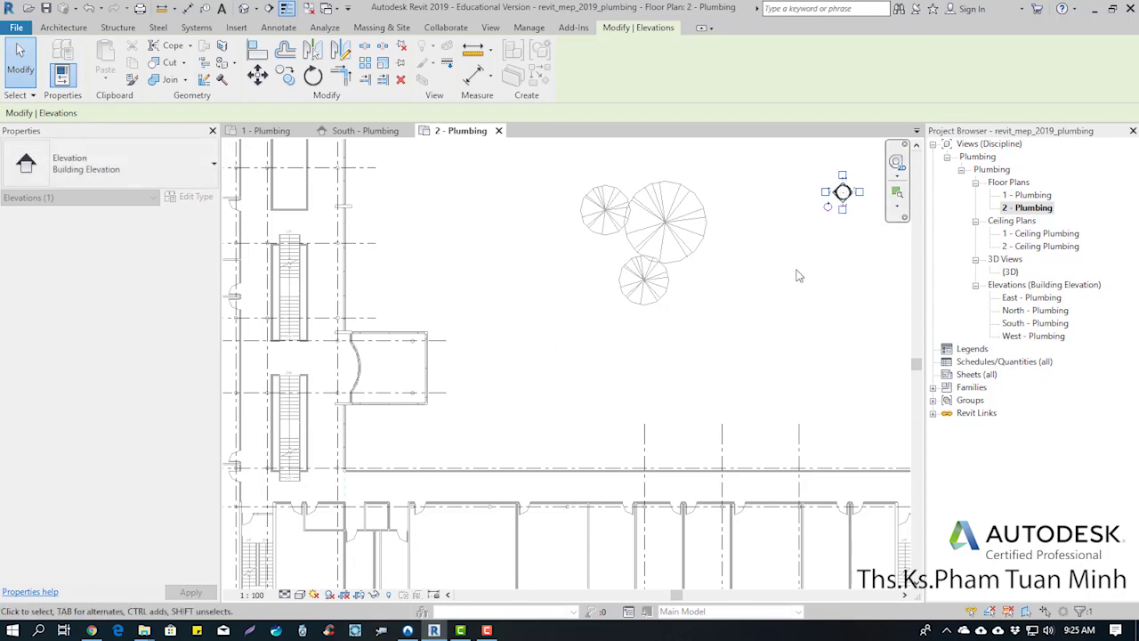
pyautogui.click(796, 275)
pyautogui.scroll(-3, 694, 392)
pyautogui.moveTo(560, 359); pyautogui.dragTo(547, 380, button='middle')
pyautogui.scroll(2, 548, 380)
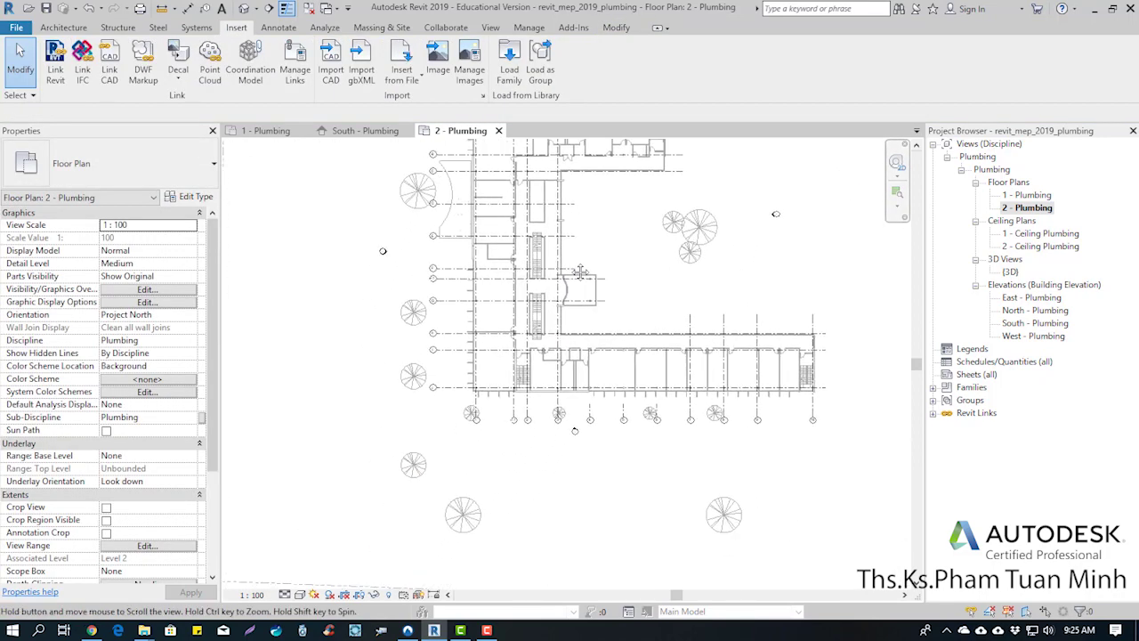
pyautogui.scroll(2, 568, 213)
pyautogui.scroll(1, 546, 335)
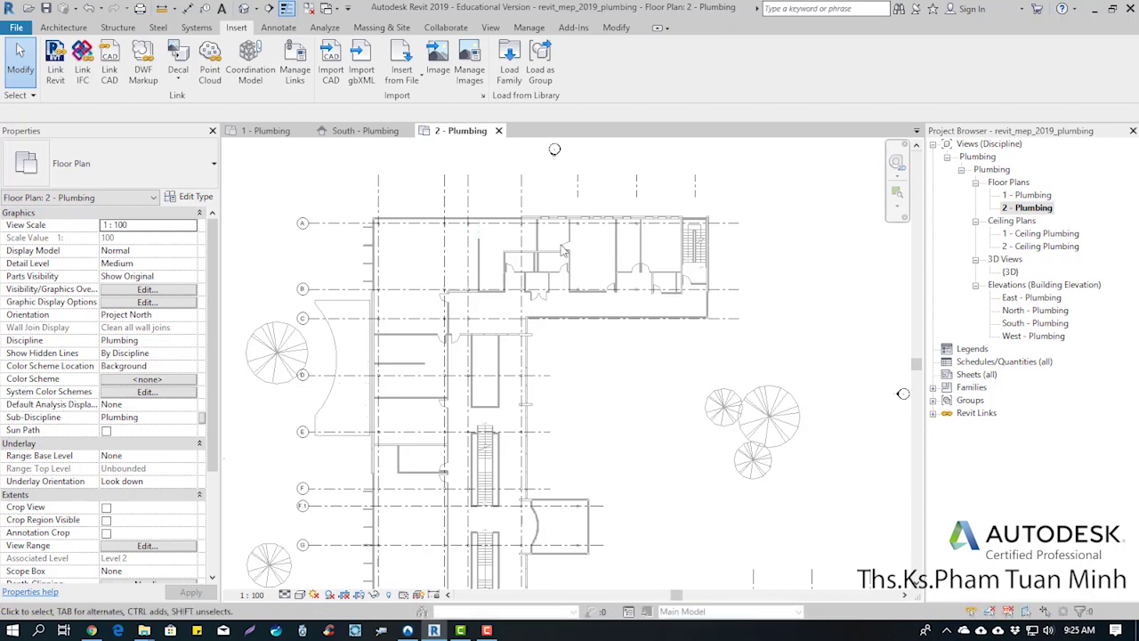
pyautogui.scroll(2, 562, 252)
pyautogui.moveTo(499, 315); pyautogui.dragTo(488, 380, button='middle')
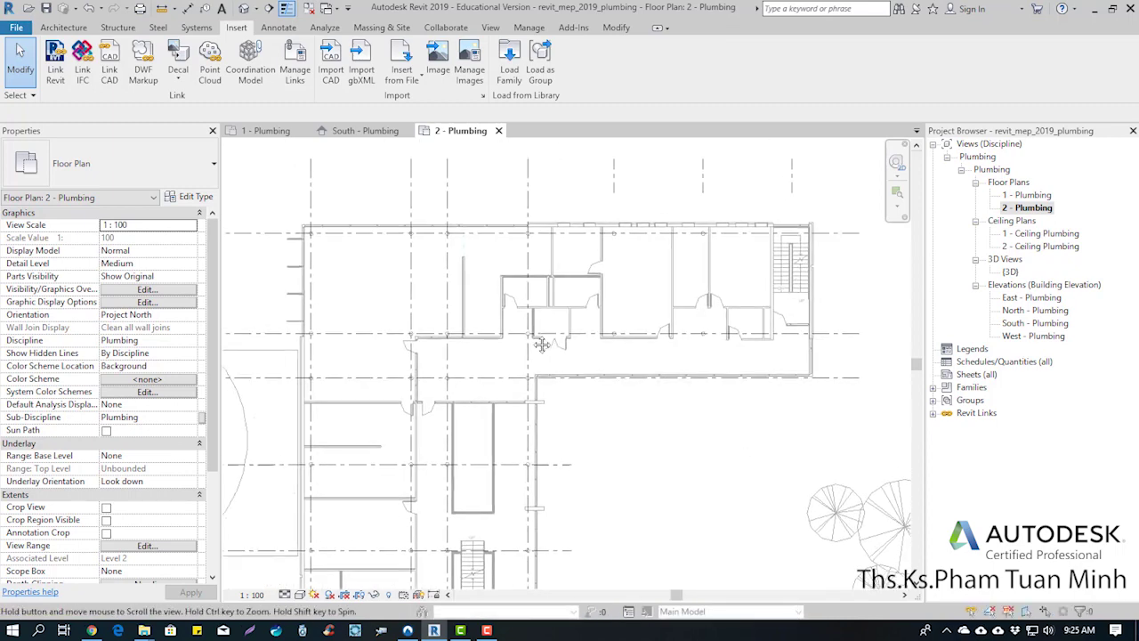
pyautogui.scroll(1, 460, 358)
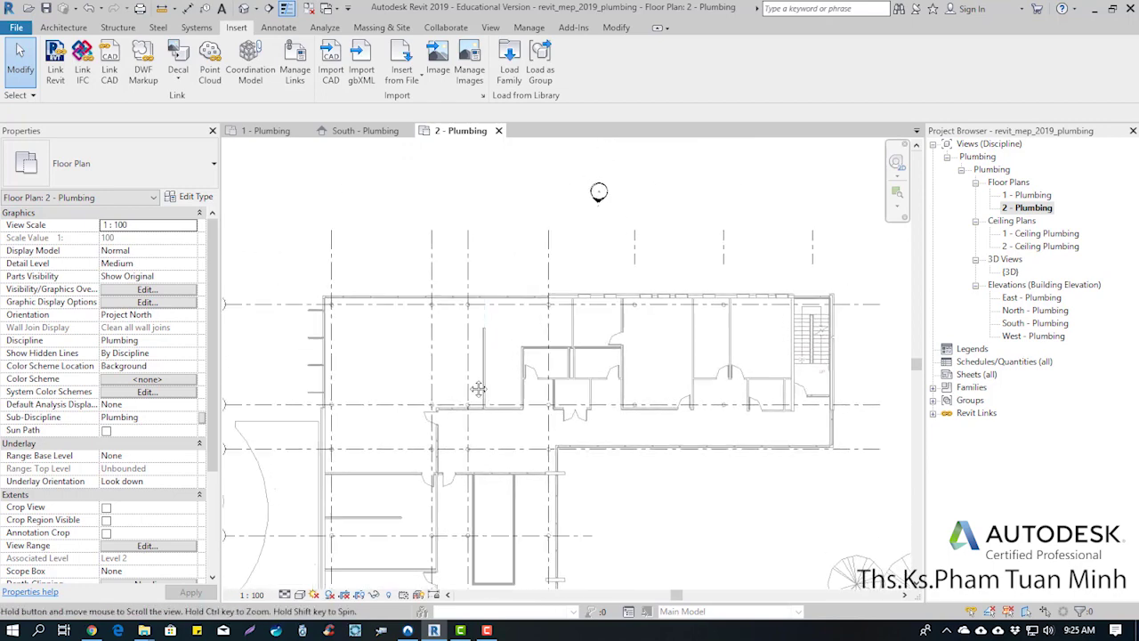
pyautogui.scroll(1, 543, 382)
pyautogui.scroll(1, 653, 389)
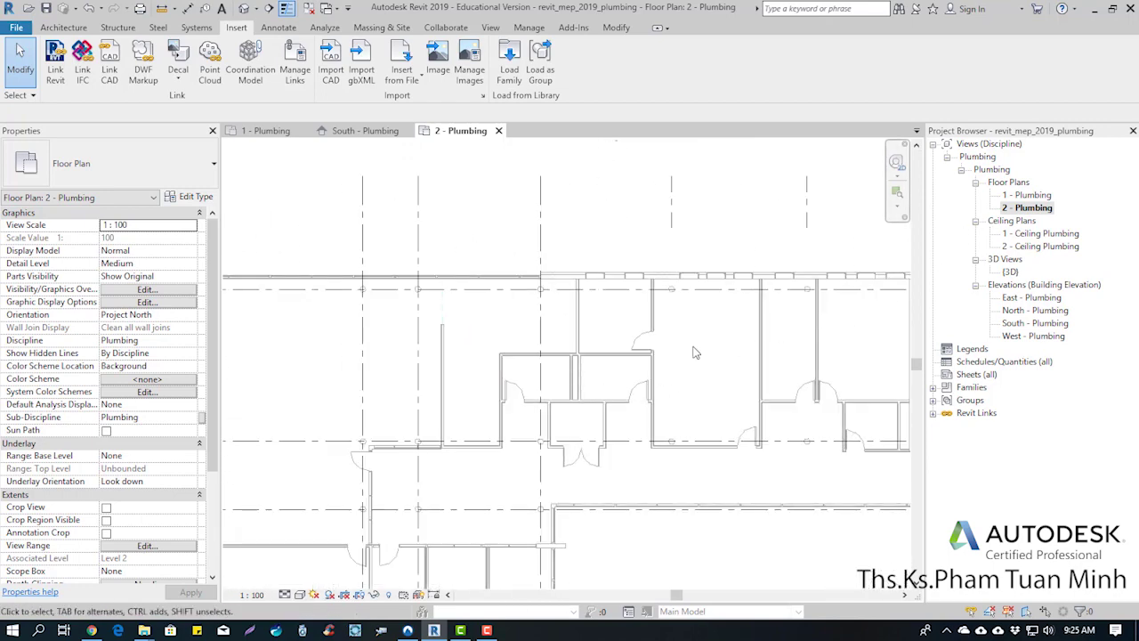
pyautogui.scroll(-1, 695, 352)
pyautogui.scroll(-1, 622, 311)
pyautogui.scroll(-1, 534, 267)
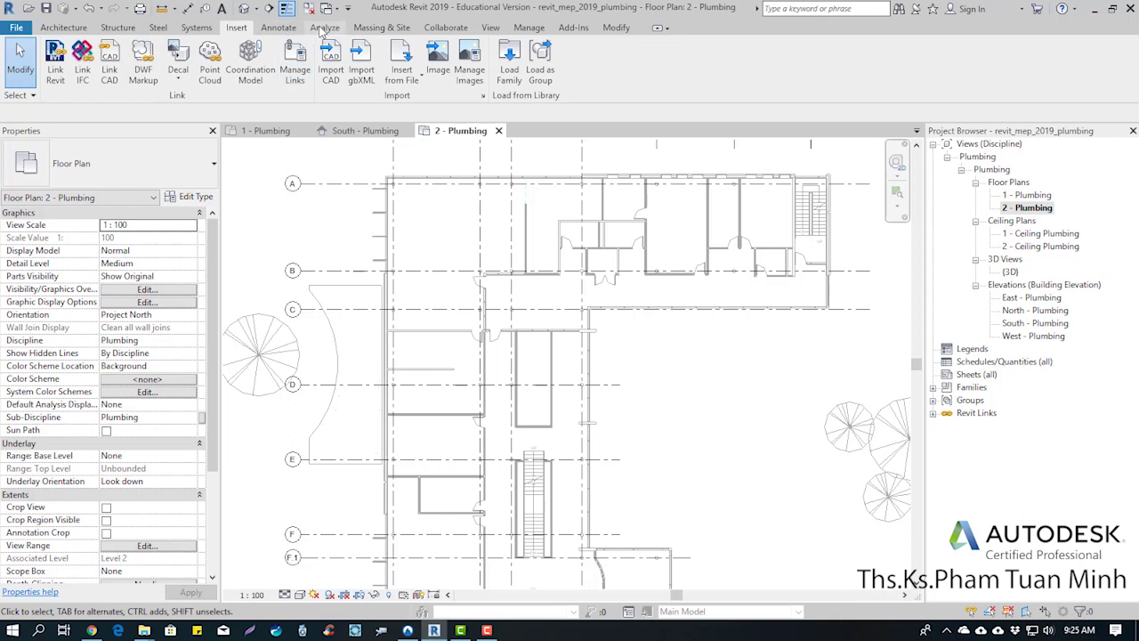
# Automatically place MEP spaces in all enclosed Level 2 rooms (38 spaces created).
pyautogui.click(324, 28)
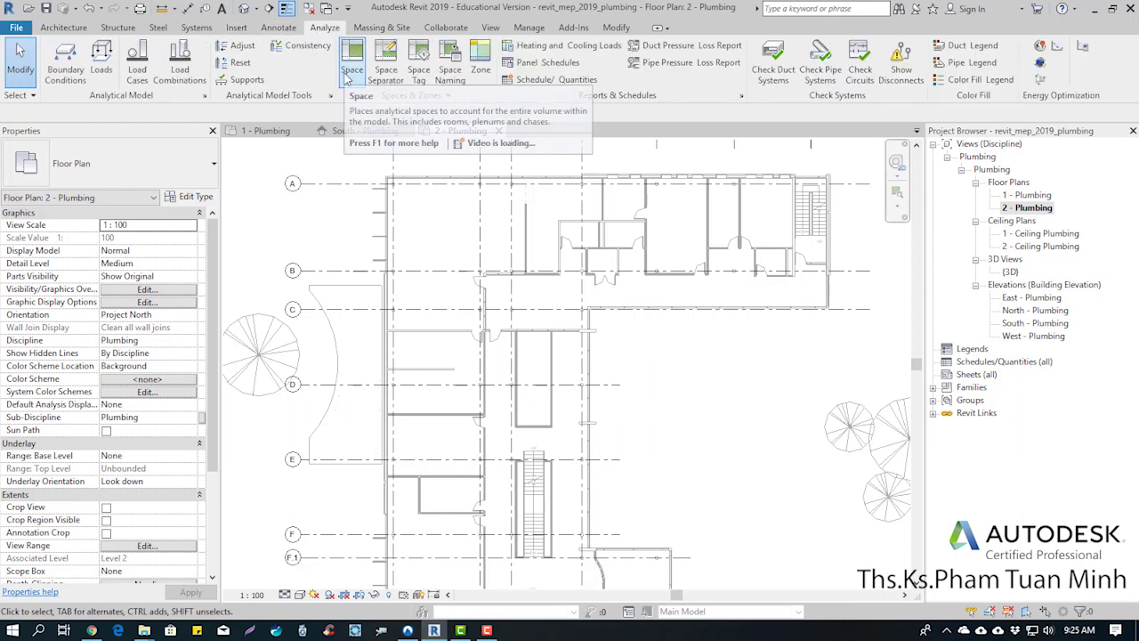
pyautogui.click(354, 64)
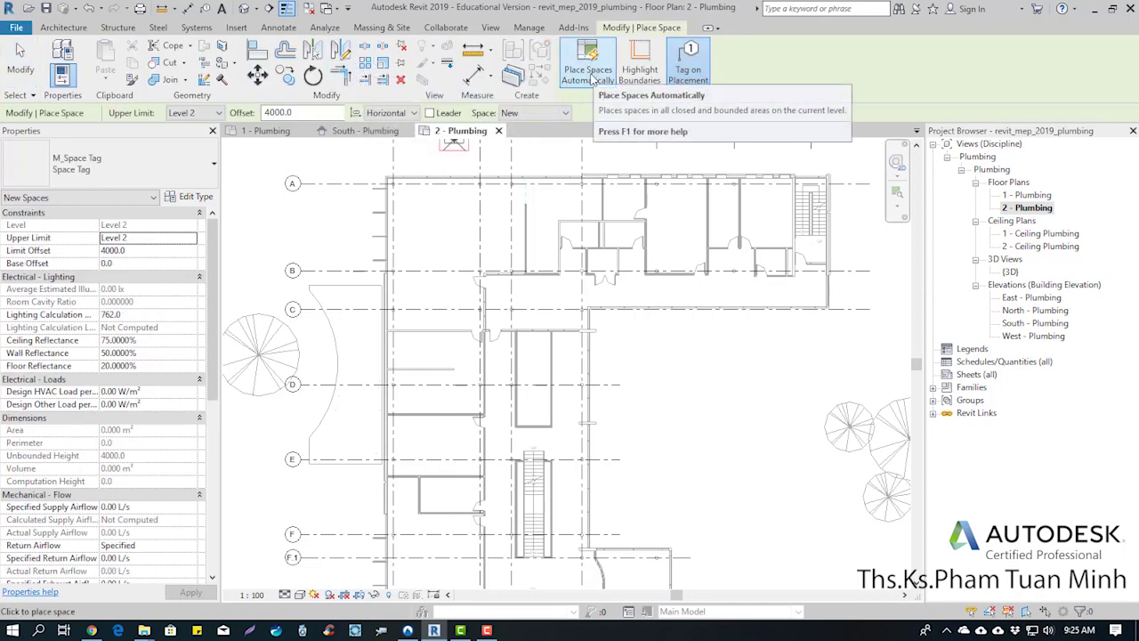
pyautogui.click(592, 78)
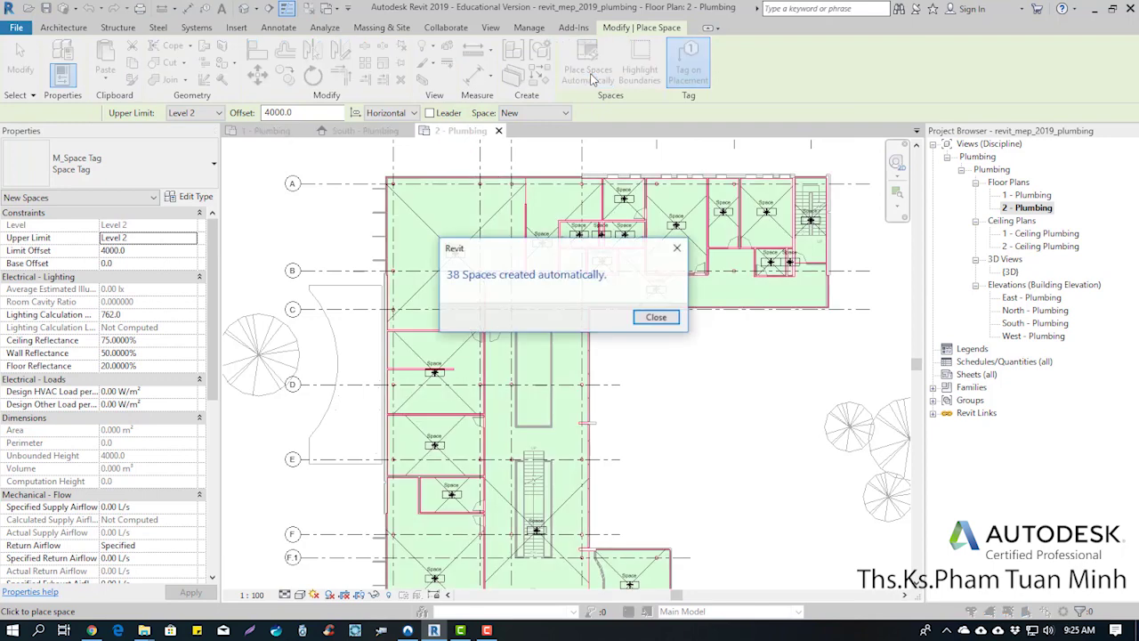
pyautogui.click(655, 318)
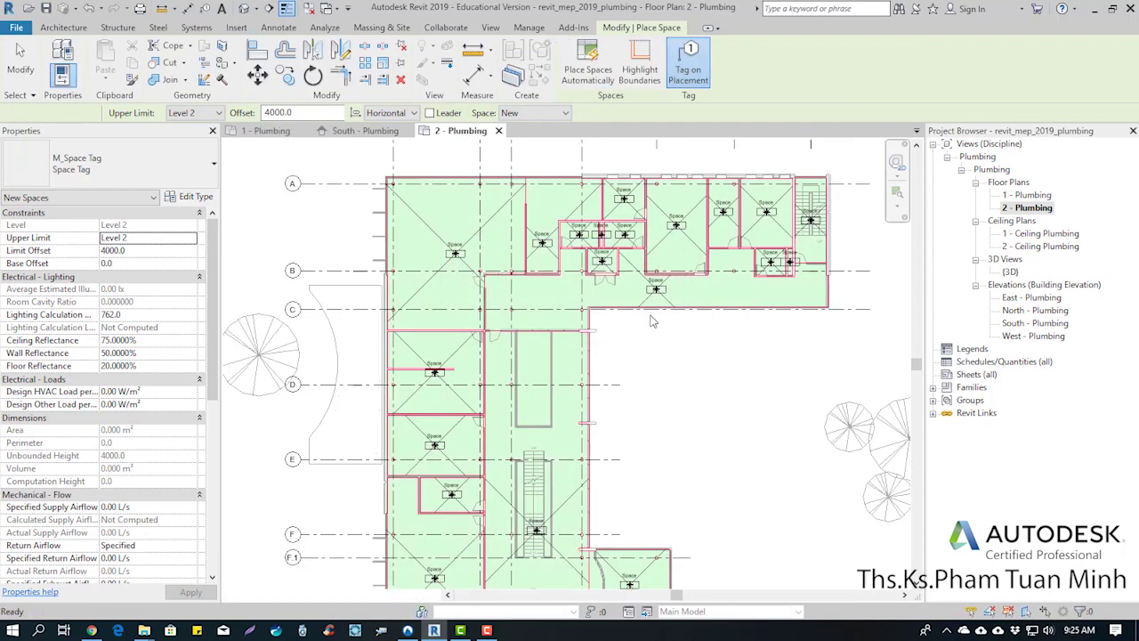
pyautogui.press('Escape')
pyautogui.press('Escape')
# Run Space Naming to copy the linked room names and numbers onto the spaces.
pyautogui.scroll(3, 659, 235)
pyautogui.scroll(-1, 681, 246)
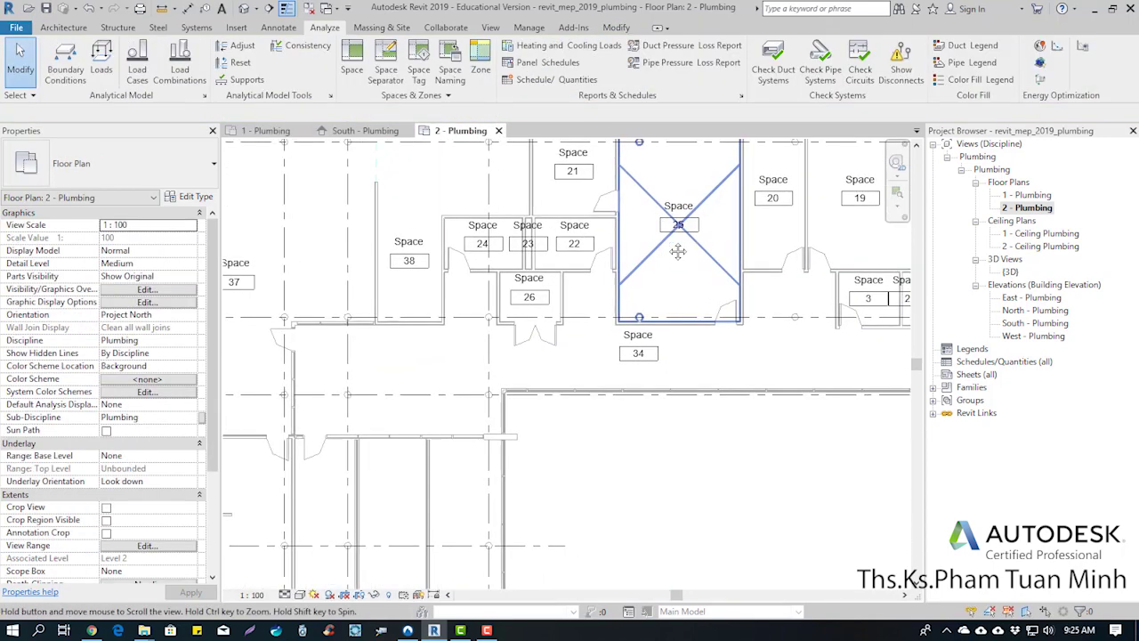
pyautogui.scroll(-1, 544, 279)
pyautogui.scroll(-1, 552, 356)
pyautogui.scroll(-1, 559, 422)
pyautogui.moveTo(558, 422); pyautogui.dragTo(718, 267, button='middle')
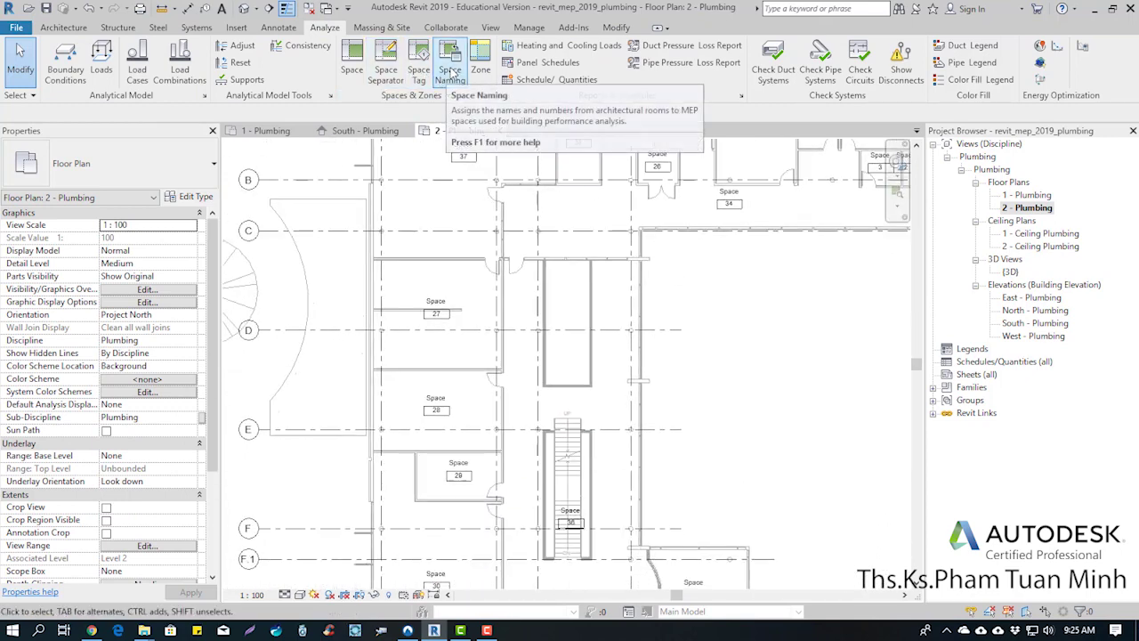
pyautogui.click(452, 71)
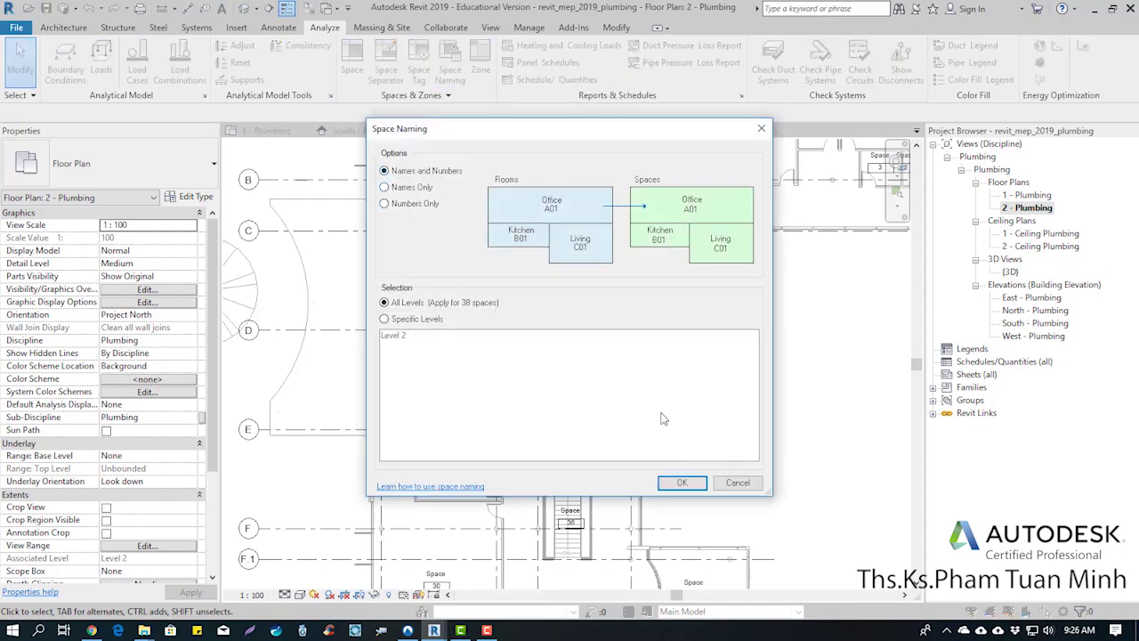
pyautogui.click(683, 483)
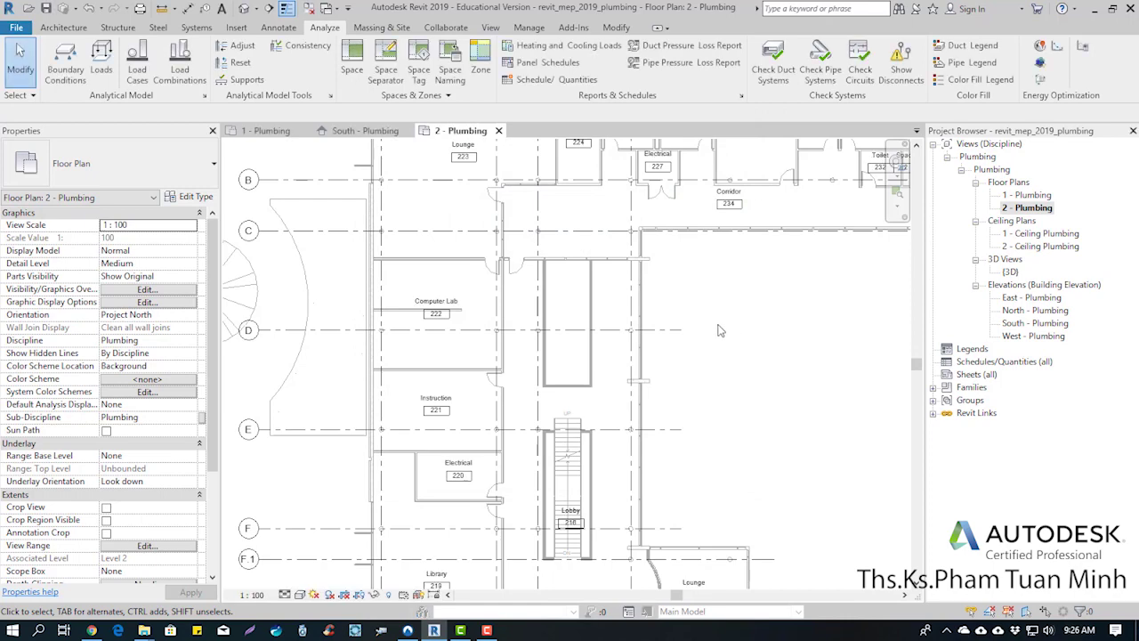
# Pan around Level 2 to check space names like Lounge 120, Computer Lab 222 and Lounge 223.
pyautogui.moveTo(719, 385); pyautogui.dragTo(710, 130, button='middle')
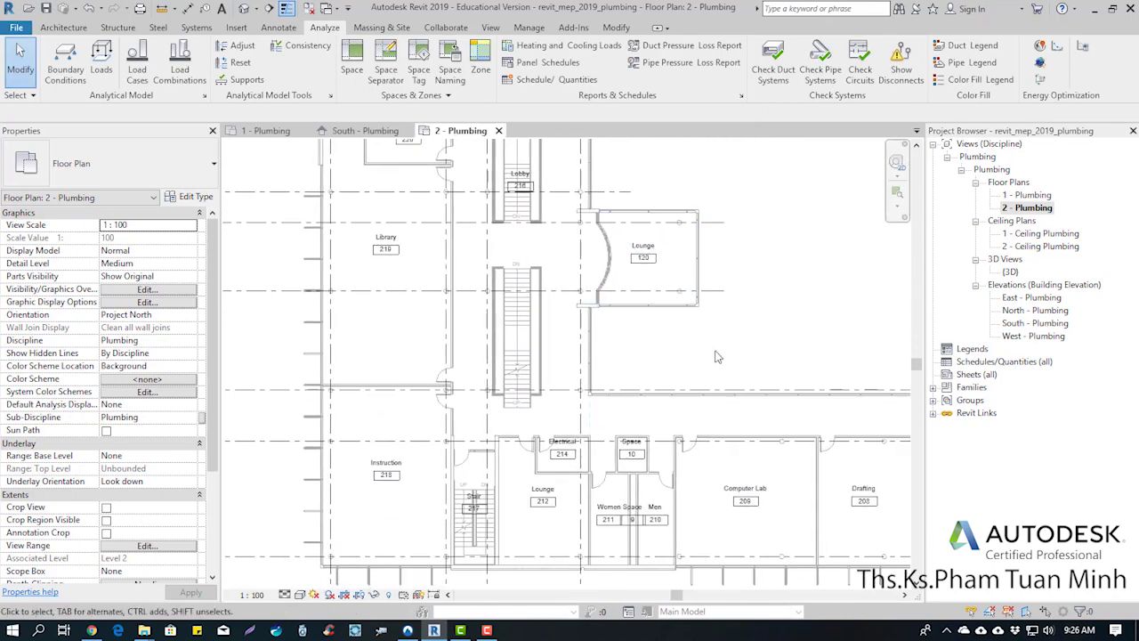
pyautogui.moveTo(726, 370); pyautogui.dragTo(731, 182, button='middle')
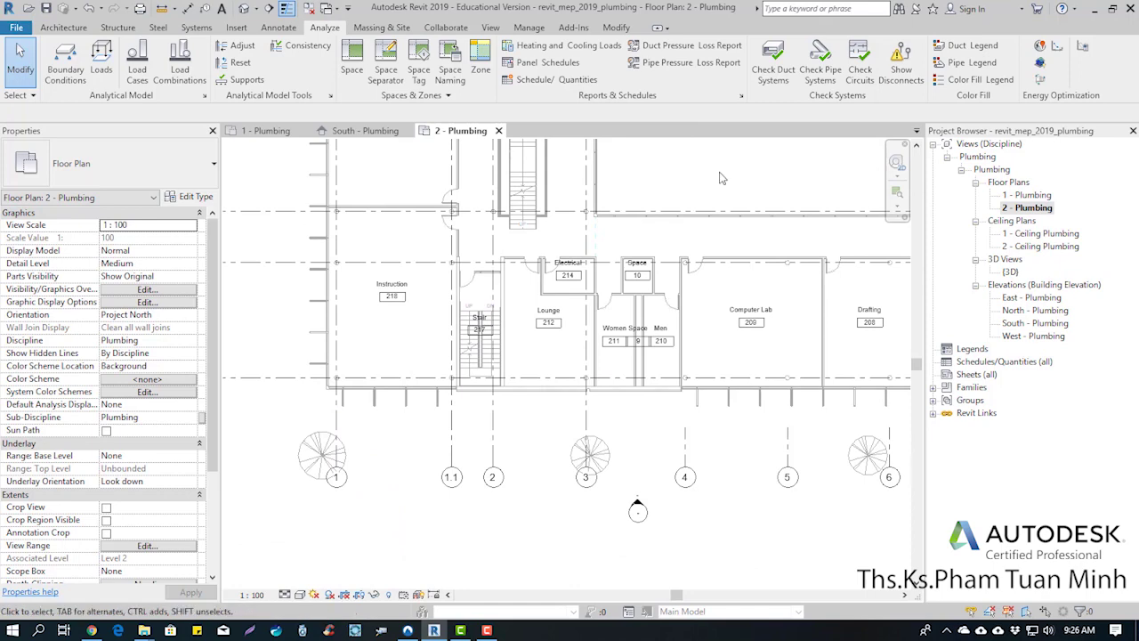
pyautogui.moveTo(722, 178); pyautogui.dragTo(646, 396, button='middle')
pyautogui.moveTo(676, 289)
pyautogui.mouseDown(button='middle')
pyautogui.moveTo(699, 445)
pyautogui.moveTo(671, 341)
pyautogui.mouseUp(button='middle')
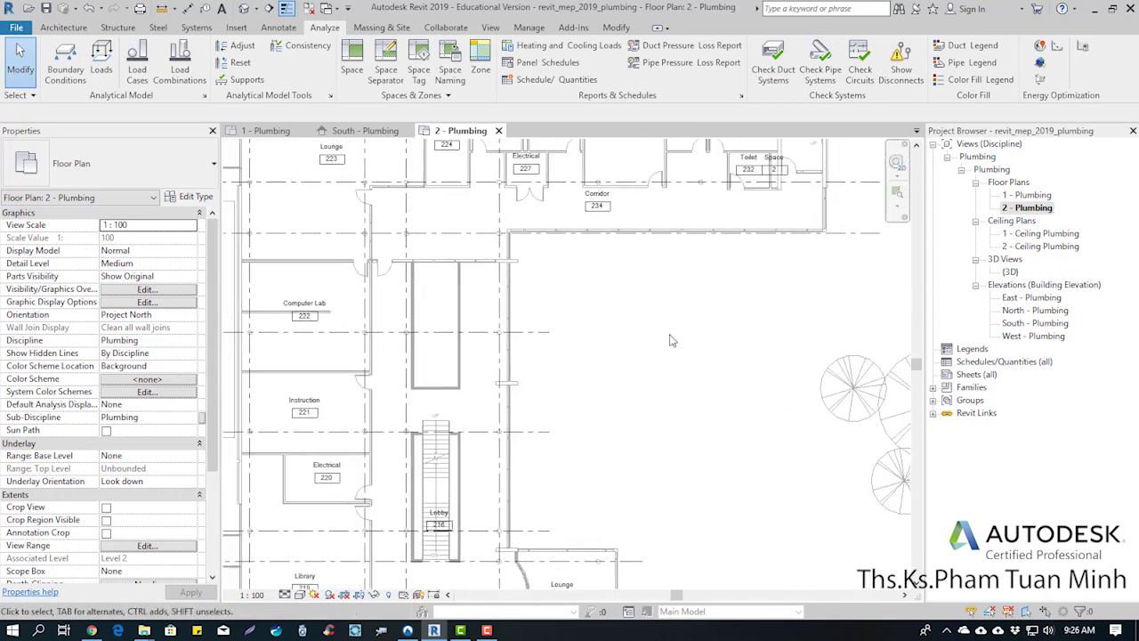
pyautogui.scroll(-3, 603, 504)
pyautogui.scroll(4, 574, 425)
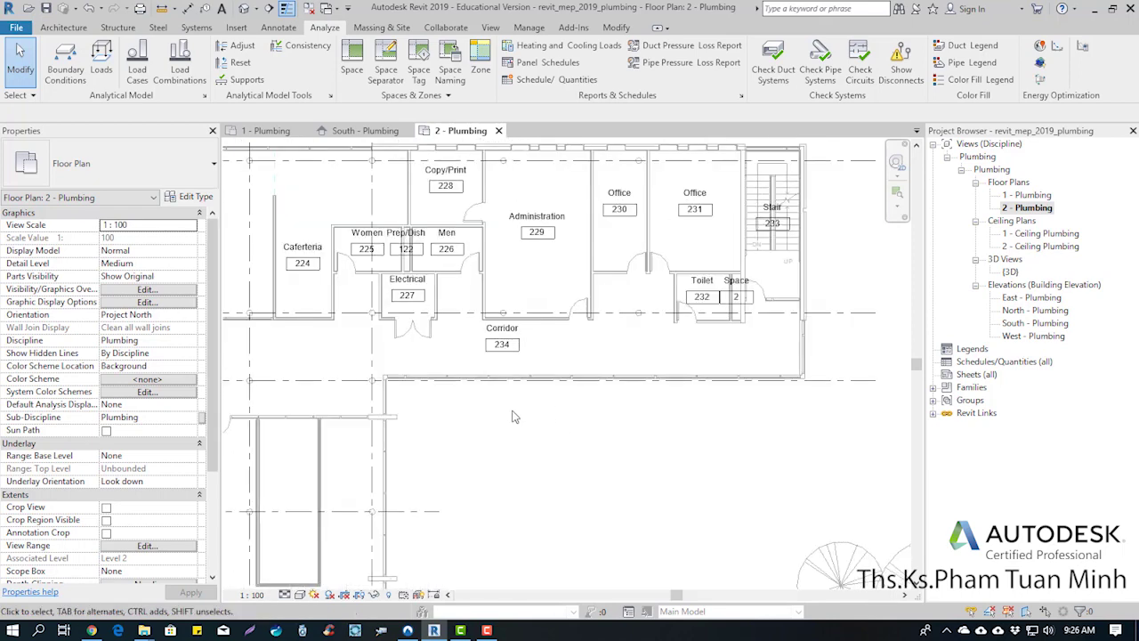
pyautogui.moveTo(512, 416); pyautogui.dragTo(623, 420, button='middle')
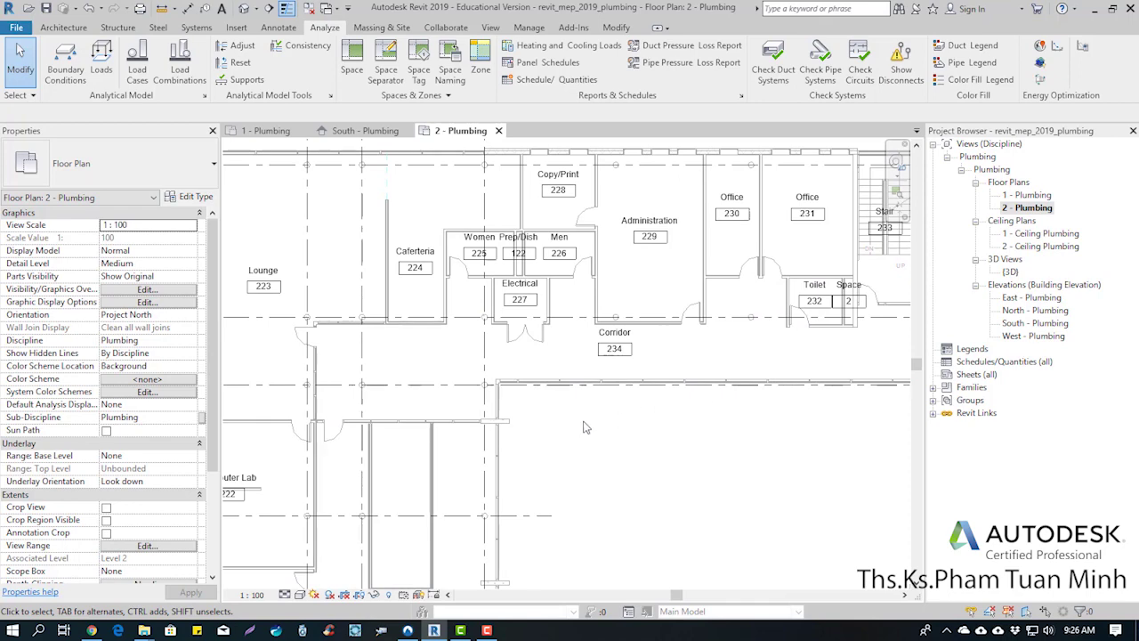
pyautogui.moveTo(585, 427)
pyautogui.mouseDown(button='middle')
pyautogui.moveTo(618, 434)
pyautogui.moveTo(412, 415)
pyautogui.mouseUp(button='middle')
# Zoom out over the plan and open the 1 - Plumbing floor plan.
pyautogui.scroll(3, 663, 301)
pyautogui.scroll(2, 663, 301)
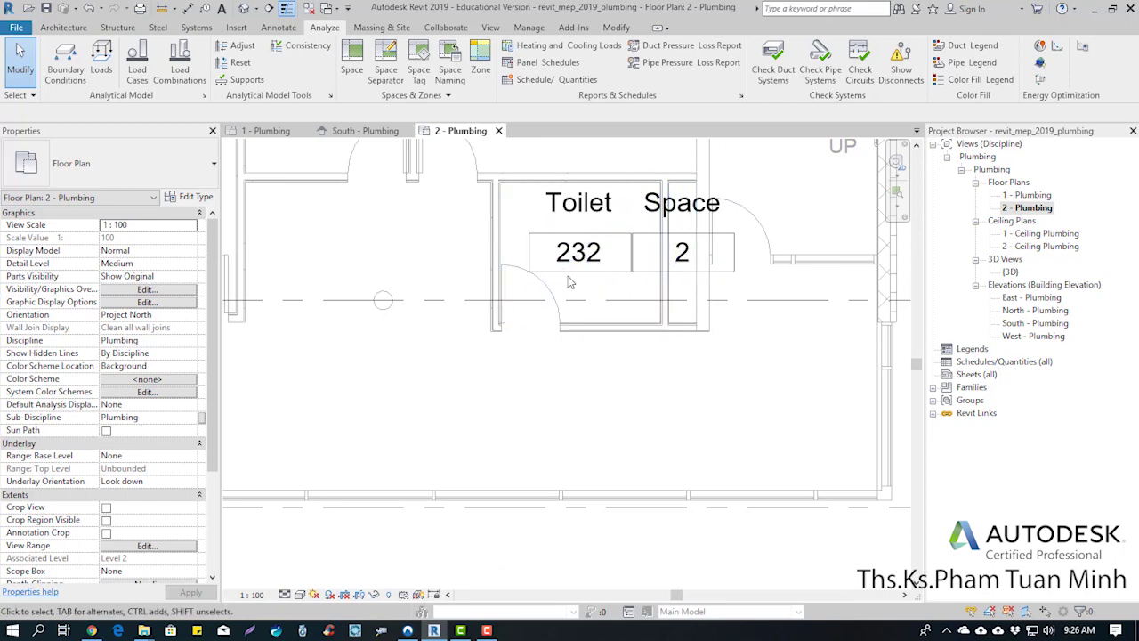
pyautogui.scroll(-2, 570, 282)
pyautogui.scroll(-3, 570, 282)
pyautogui.scroll(3, 728, 282)
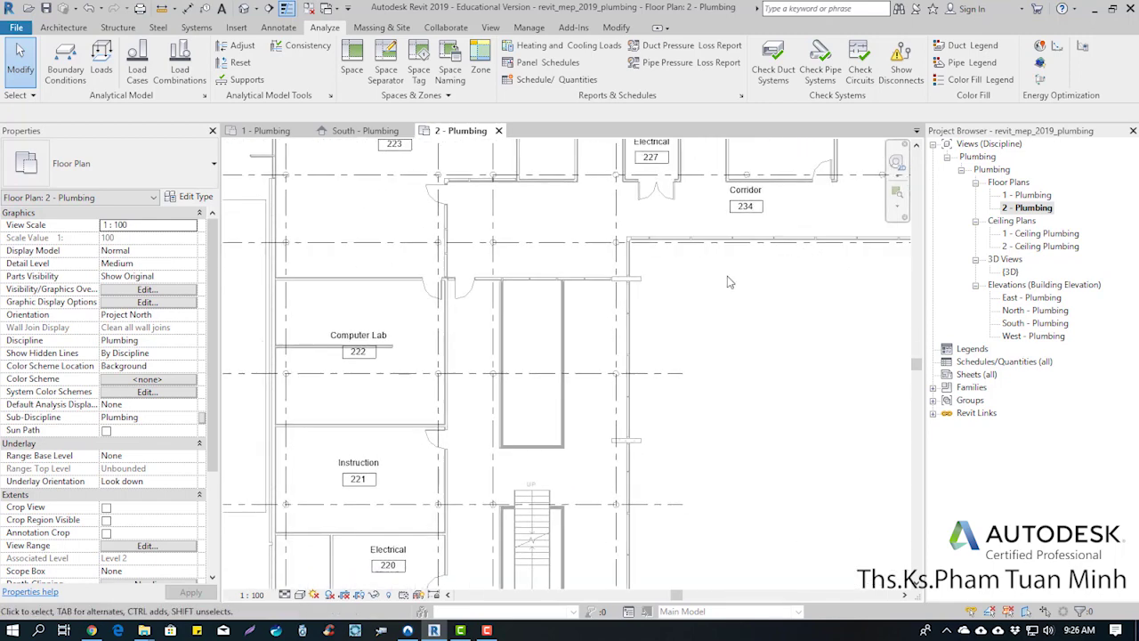
pyautogui.scroll(-2, 589, 325)
pyautogui.scroll(-2, 510, 463)
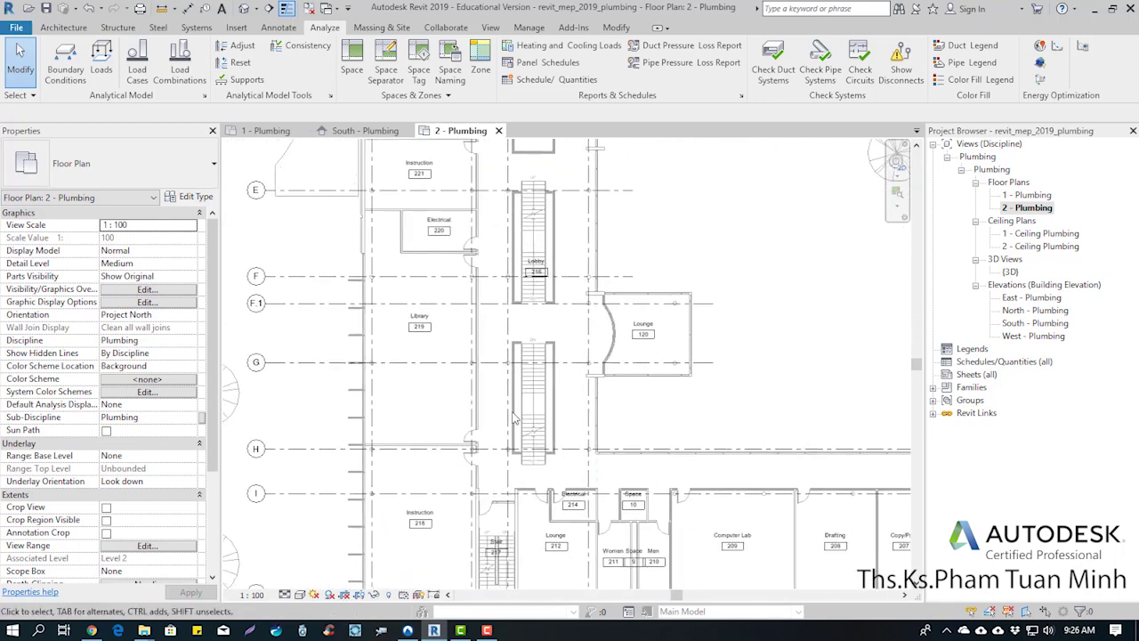
pyautogui.scroll(2, 647, 304)
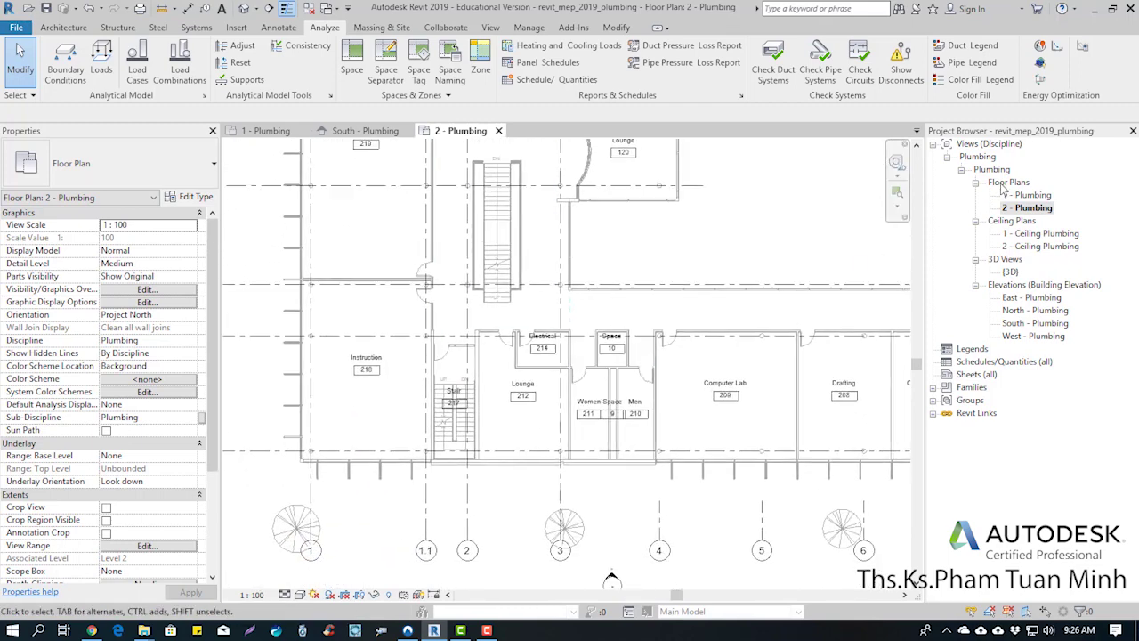
pyautogui.doubleClick(1025, 194)
# Automatically place MEP spaces in the enclosed Level 1 rooms.
pyautogui.scroll(-3, 514, 303)
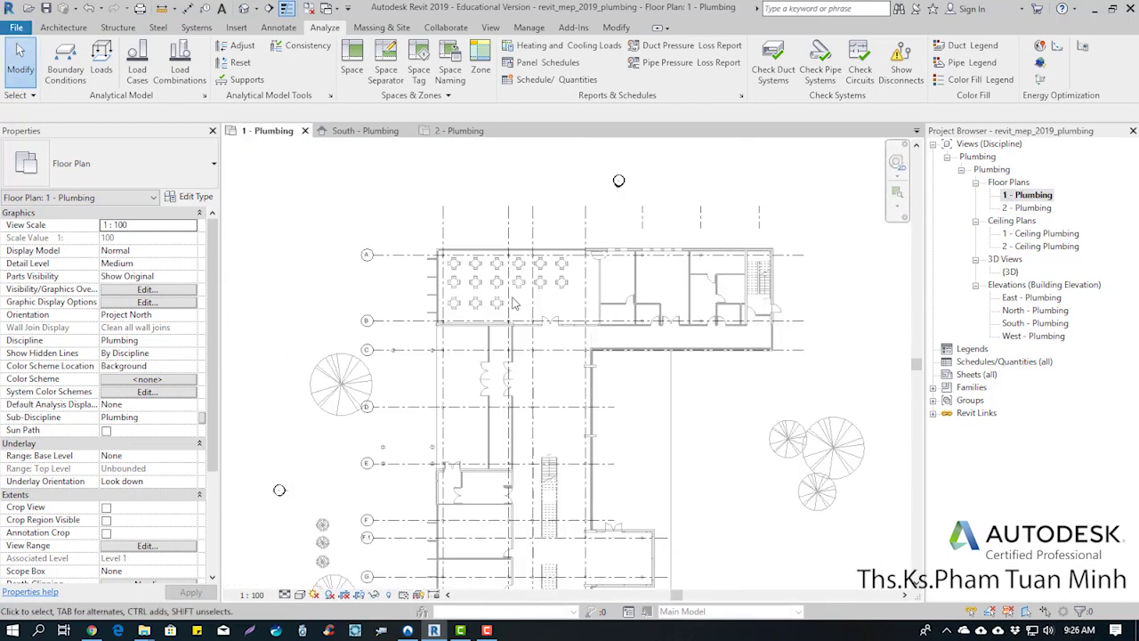
pyautogui.moveTo(514, 303); pyautogui.dragTo(483, 235, button='middle')
pyautogui.click(352, 60)
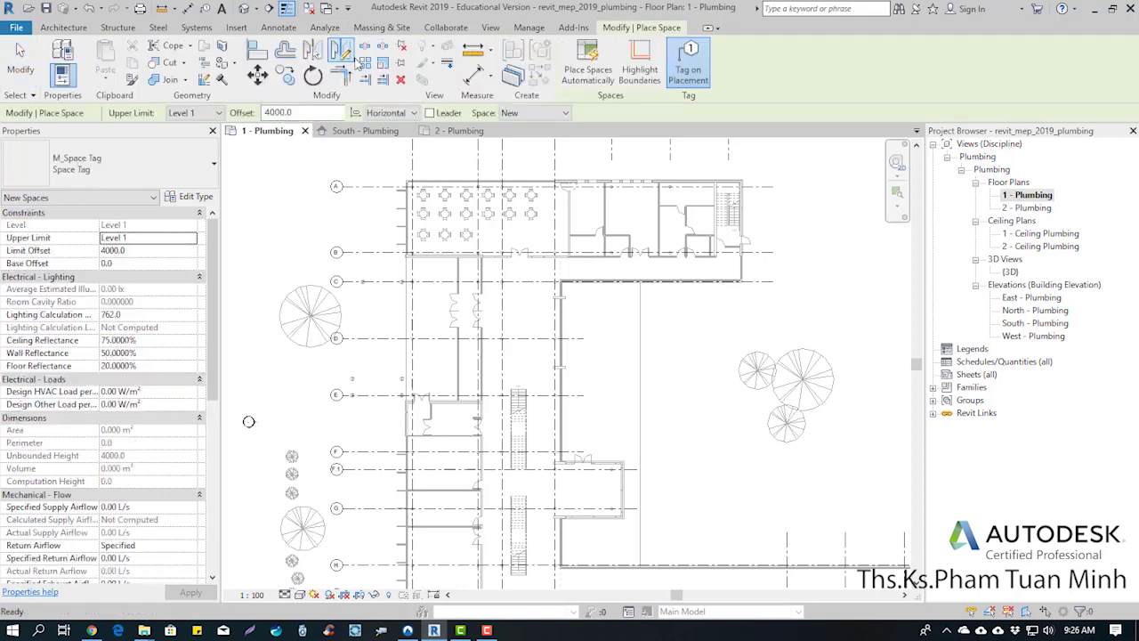
pyautogui.click(657, 318)
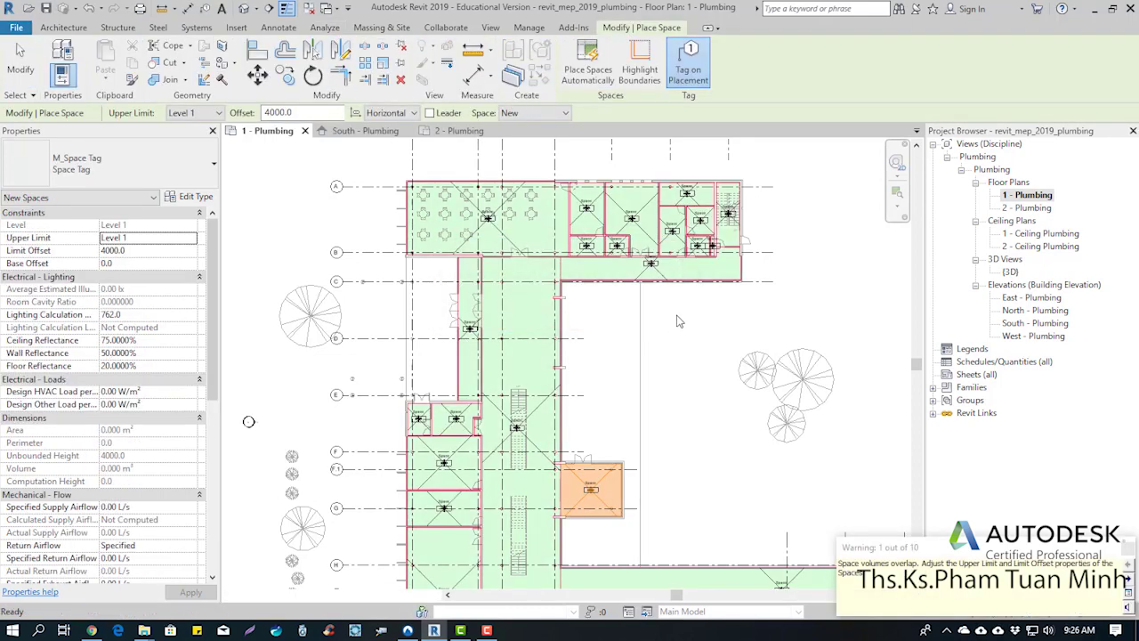
pyautogui.press('Escape')
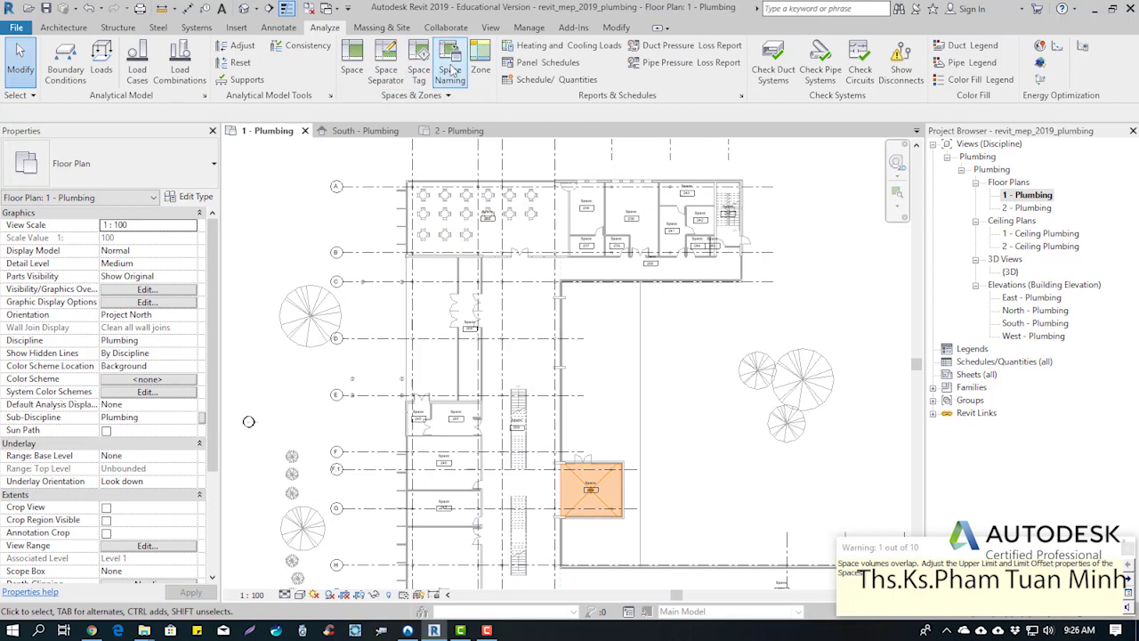
# Copy the linked room names and numbers onto spaces on all levels.
pyautogui.click(451, 71)
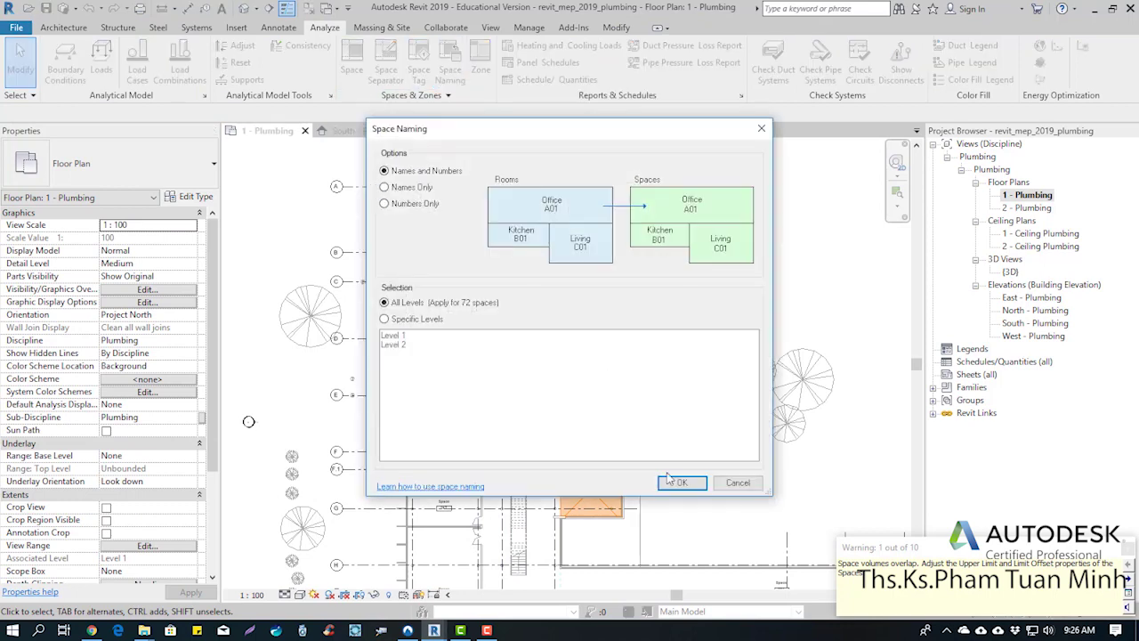
pyautogui.click(682, 483)
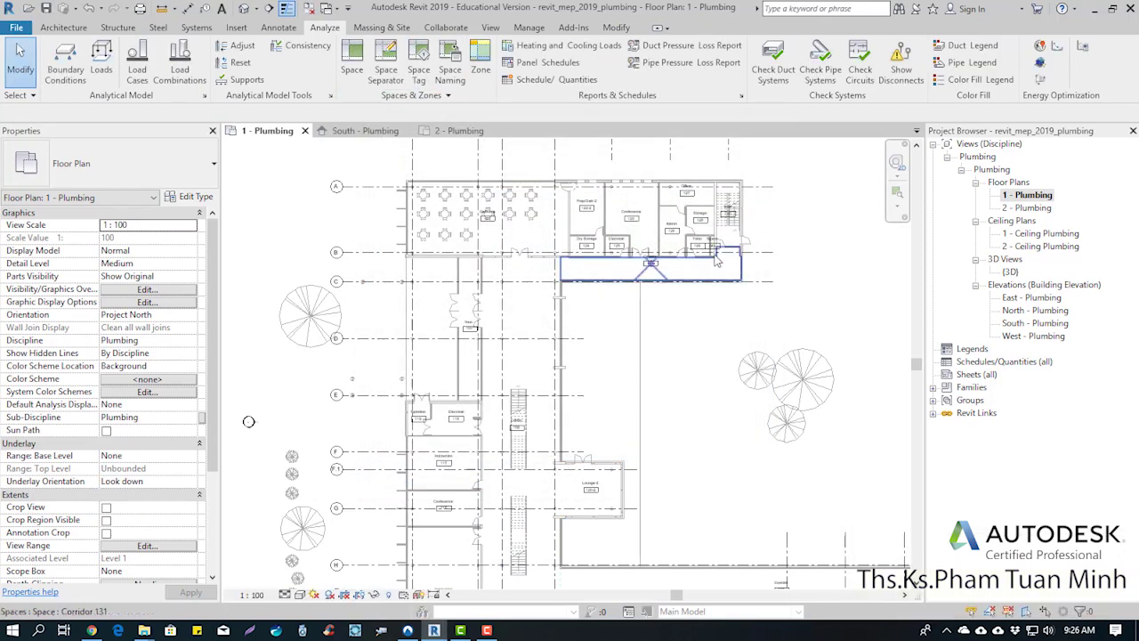
pyautogui.scroll(5, 694, 213)
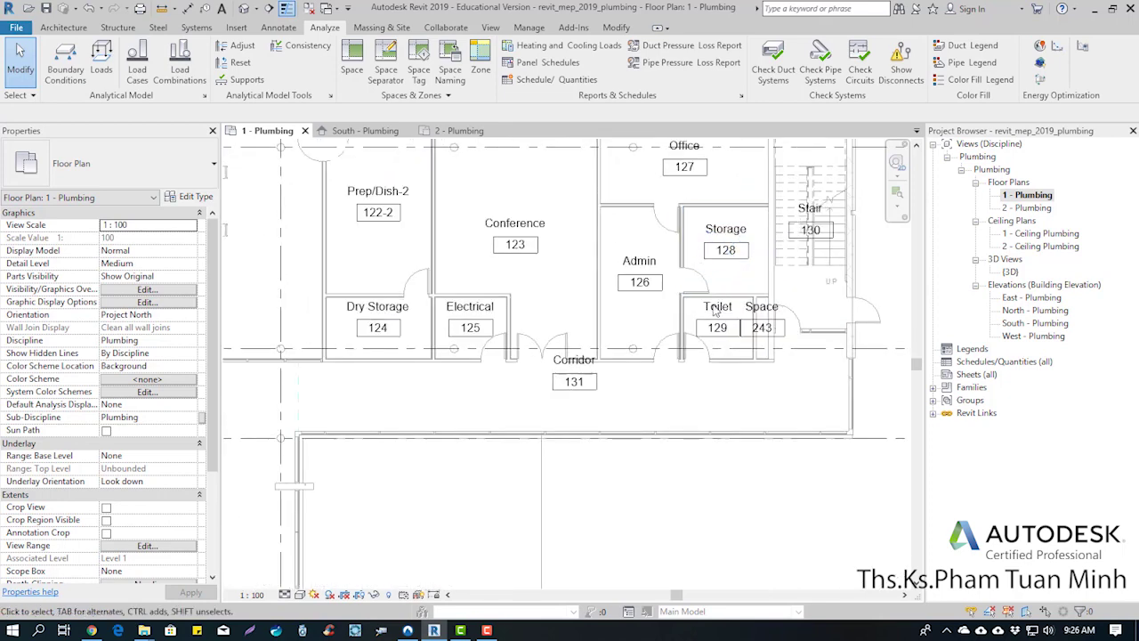
pyautogui.scroll(-2, 488, 378)
# Pan across Level 1 rooms 103–115 and zoom in on Space 243 beside Toilet 129.
pyautogui.moveTo(279, 472)
pyautogui.mouseDown(button='middle')
pyautogui.moveTo(608, 472)
pyautogui.moveTo(561, 265)
pyautogui.moveTo(510, 258)
pyautogui.mouseUp(button='middle')
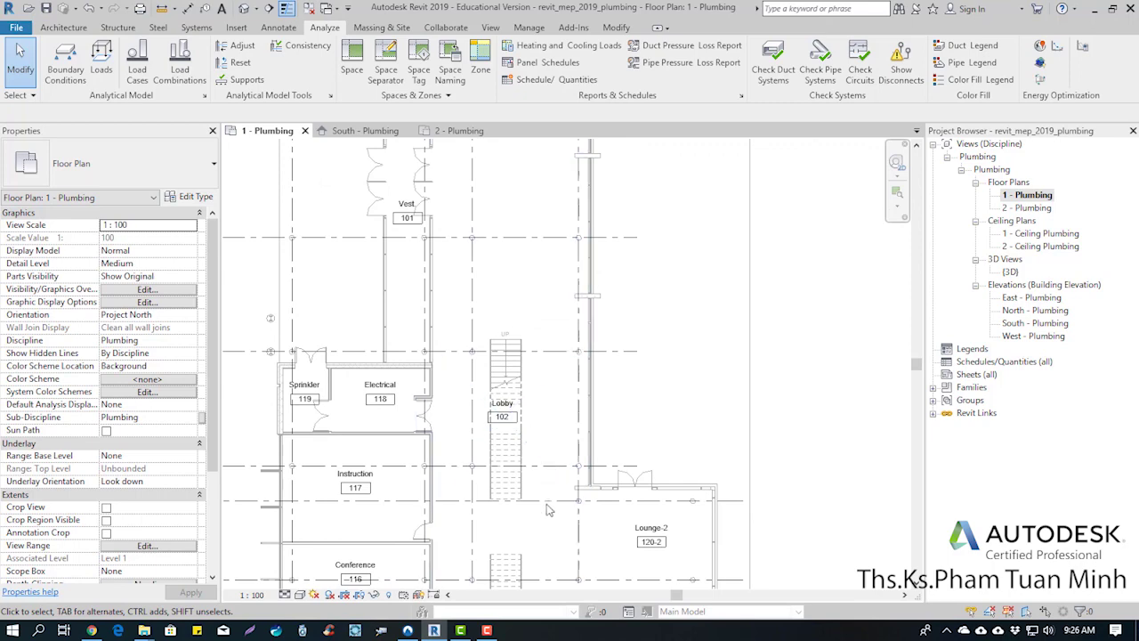
pyautogui.moveTo(549, 509)
pyautogui.mouseDown(button='middle')
pyautogui.moveTo(572, 330)
pyautogui.moveTo(522, 167)
pyautogui.mouseUp(button='middle')
pyautogui.moveTo(728, 319)
pyautogui.mouseDown(button='middle')
pyautogui.moveTo(522, 359)
pyautogui.moveTo(510, 350)
pyautogui.mouseUp(button='middle')
pyautogui.moveTo(666, 331); pyautogui.dragTo(410, 371, button='middle')
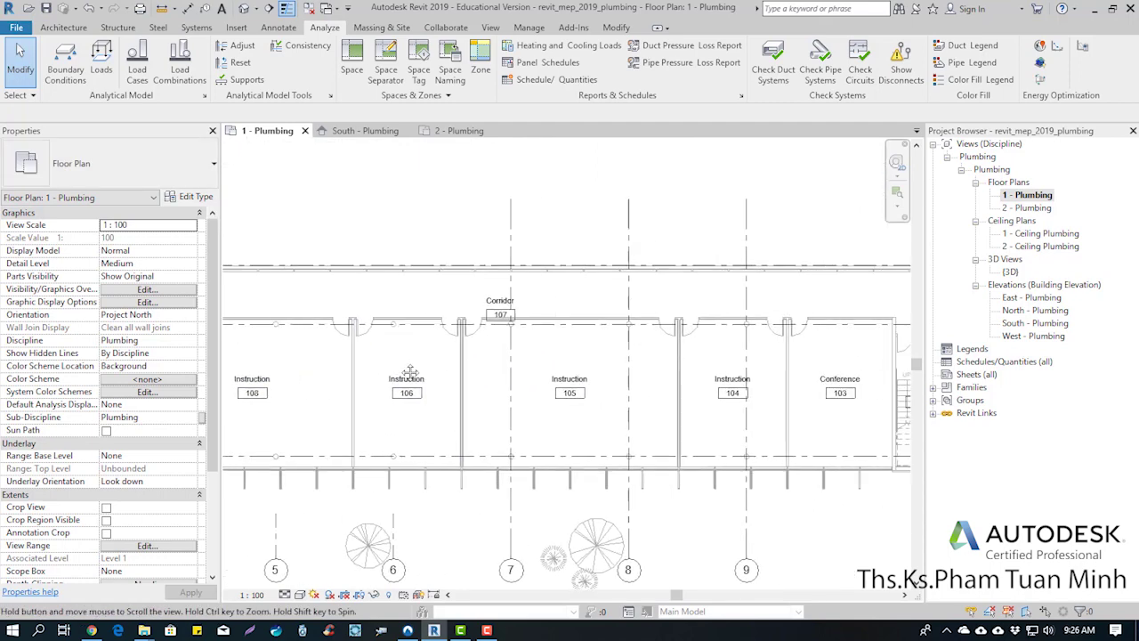
pyautogui.scroll(-2, 460, 293)
pyautogui.scroll(-1, 516, 311)
pyautogui.scroll(-2, 573, 330)
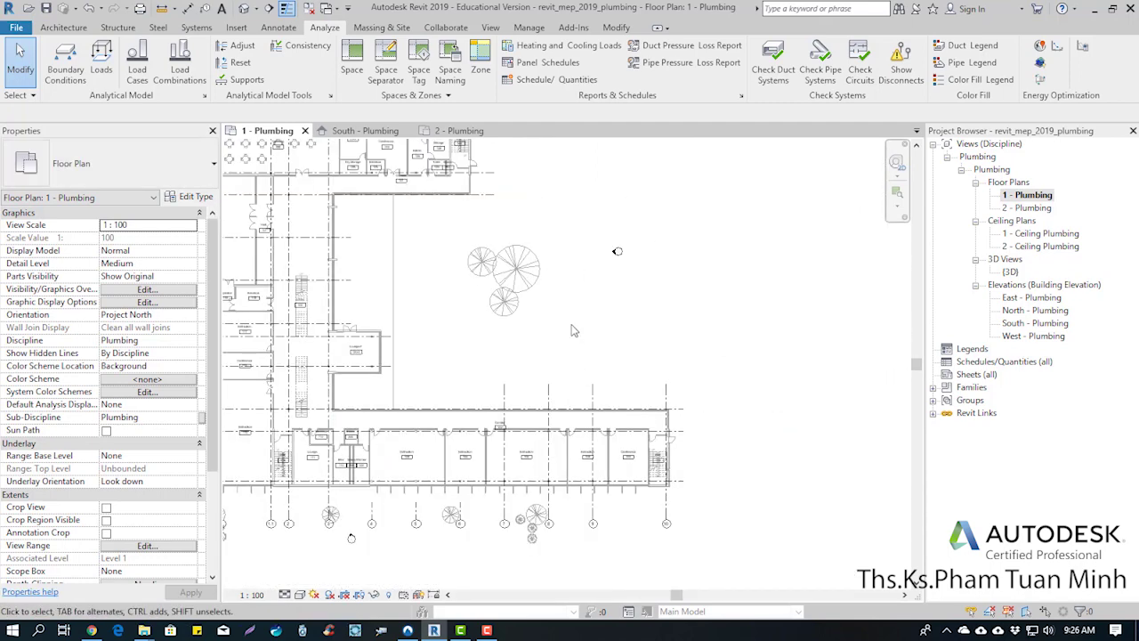
pyautogui.scroll(1, 573, 330)
pyautogui.scroll(2, 622, 334)
pyautogui.scroll(2, 710, 338)
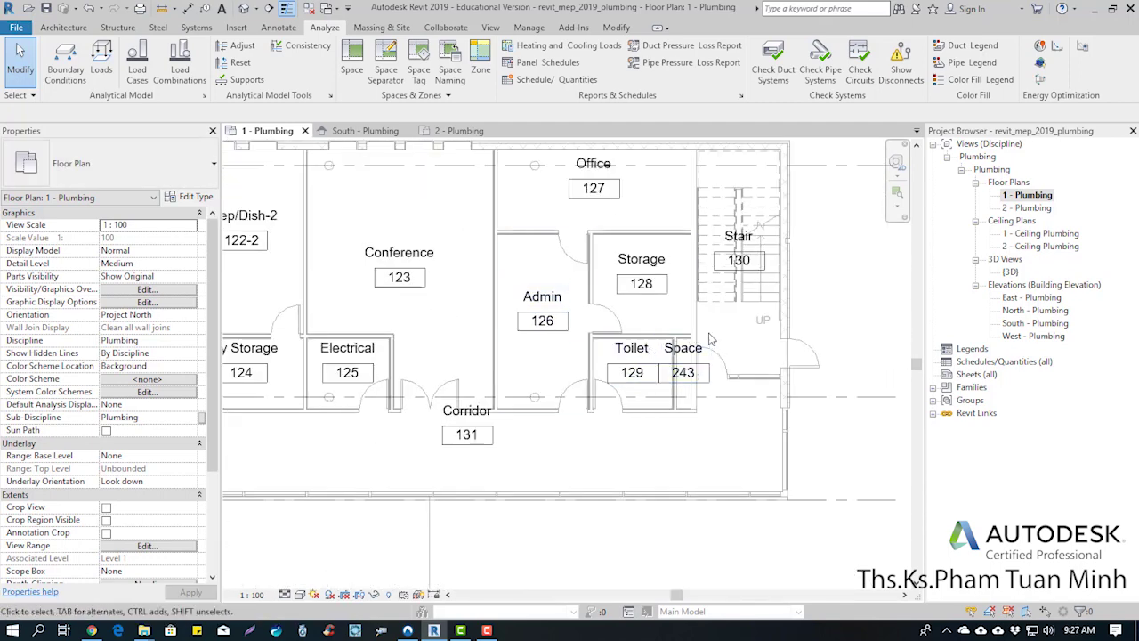
pyautogui.scroll(1, 710, 338)
pyautogui.scroll(1, 712, 349)
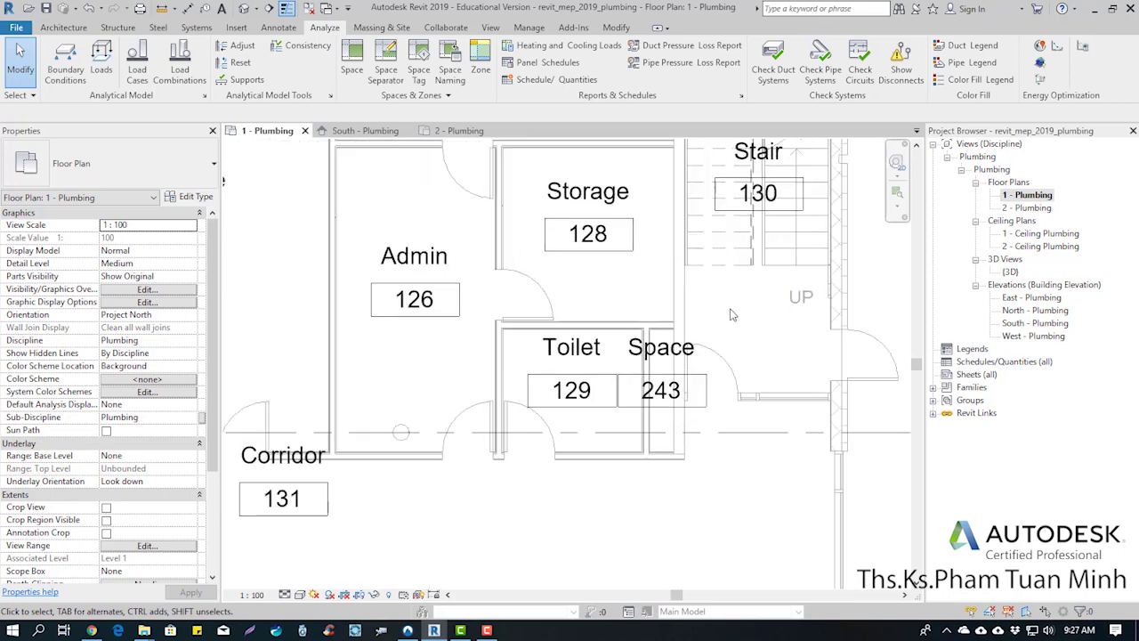
# Select the 243 space tag and Space 243 to inspect their properties.
pyautogui.click(693, 396)
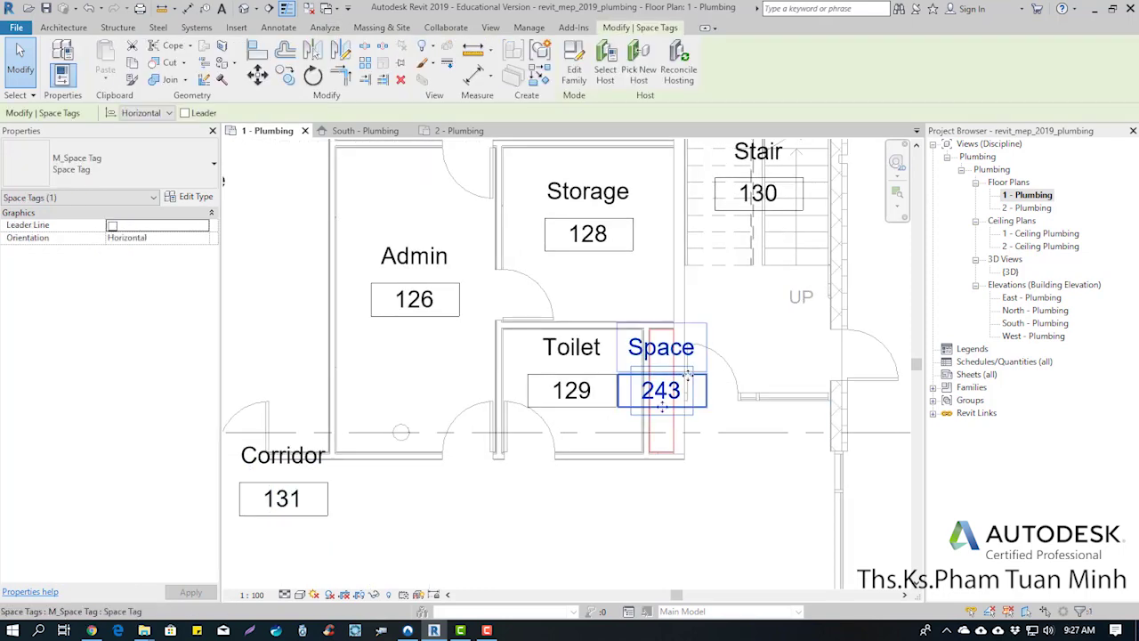
pyautogui.click(751, 516)
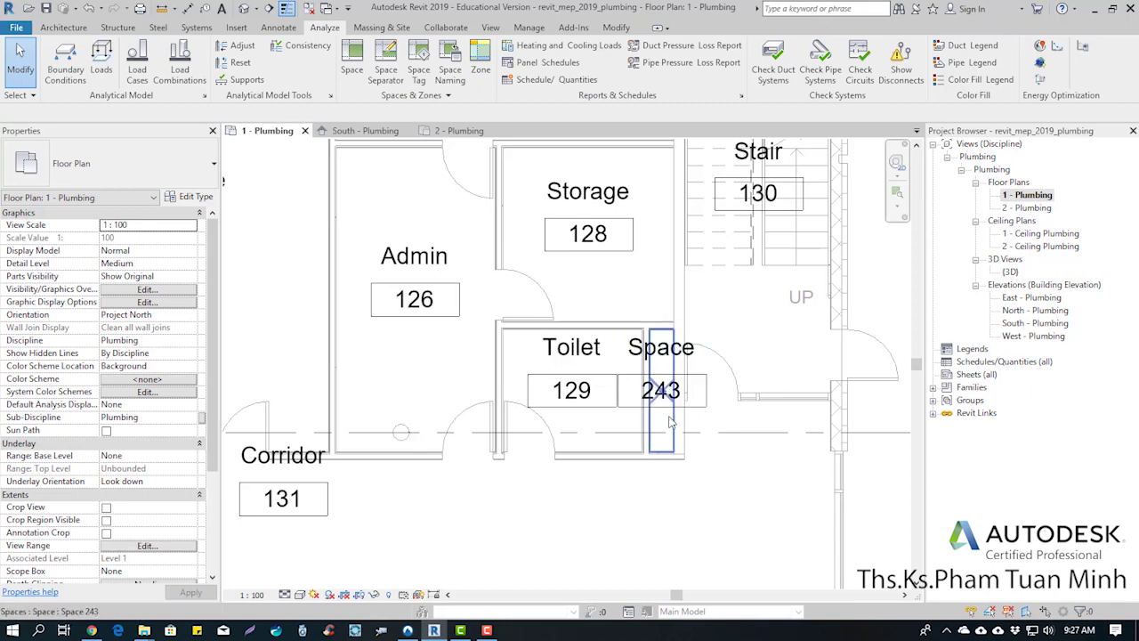
pyautogui.click(671, 423)
pyautogui.scroll(-5, 150, 473)
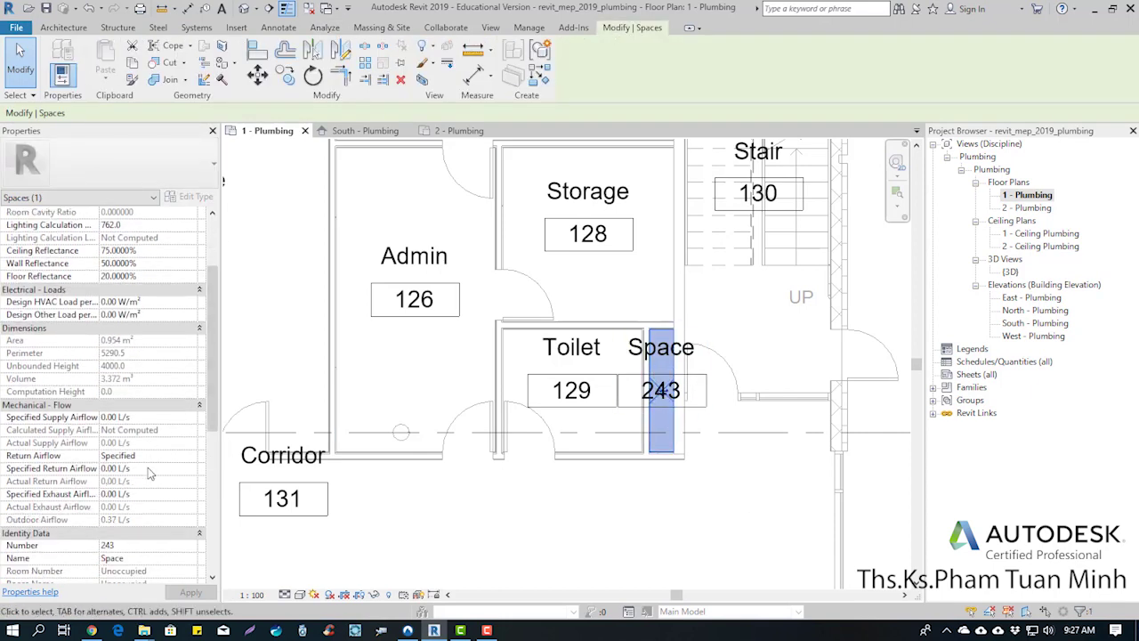
pyautogui.scroll(-3, 149, 474)
pyautogui.press('Escape')
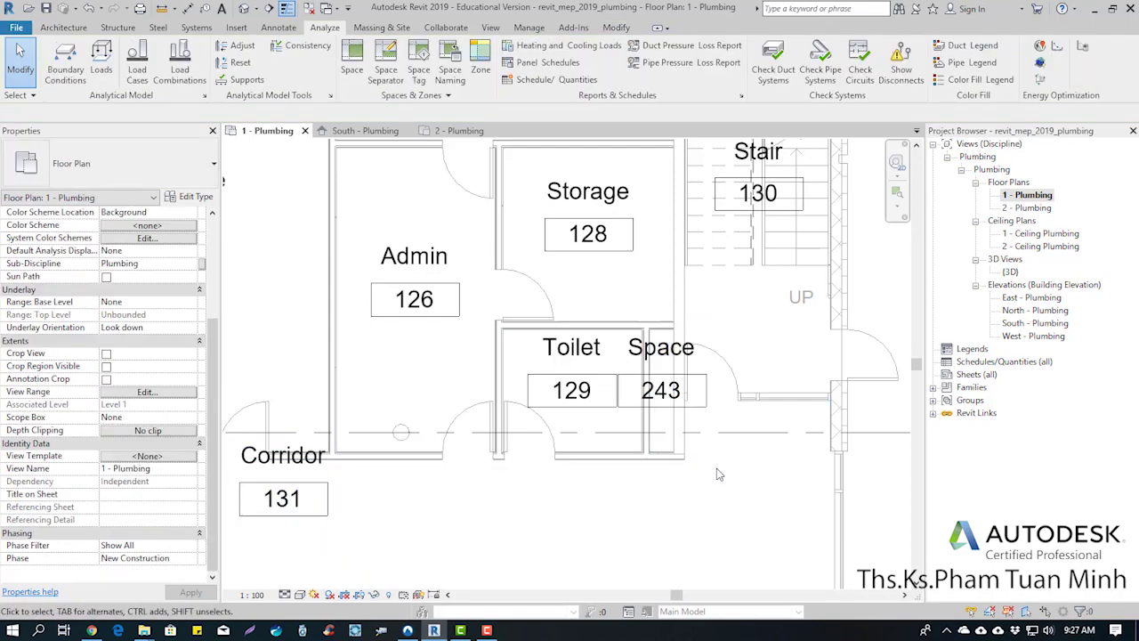
# Delete the 243 space tag and Space 243, then zoom back out.
pyautogui.click(670, 406)
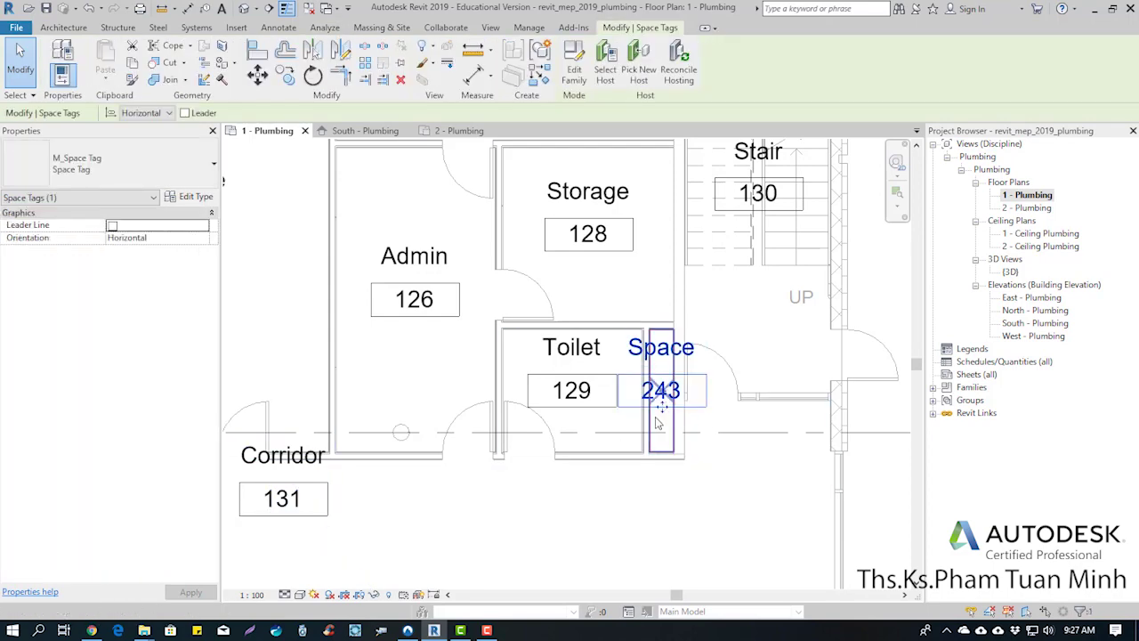
pyautogui.press('Delete')
pyautogui.click(661, 394)
pyautogui.press('Delete')
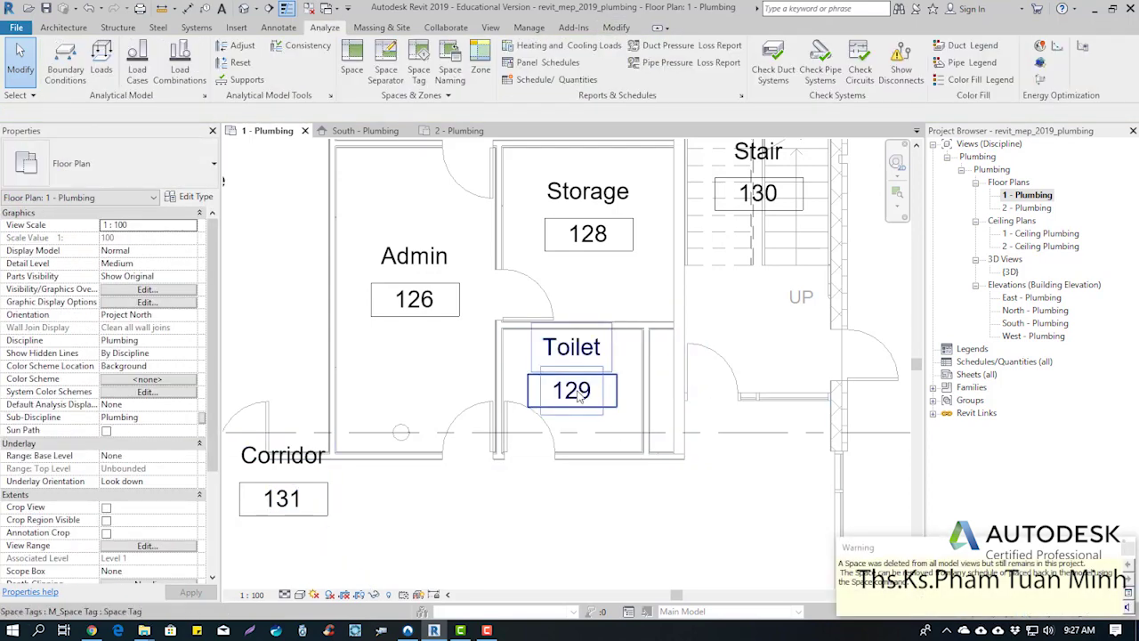
pyautogui.scroll(-2, 598, 476)
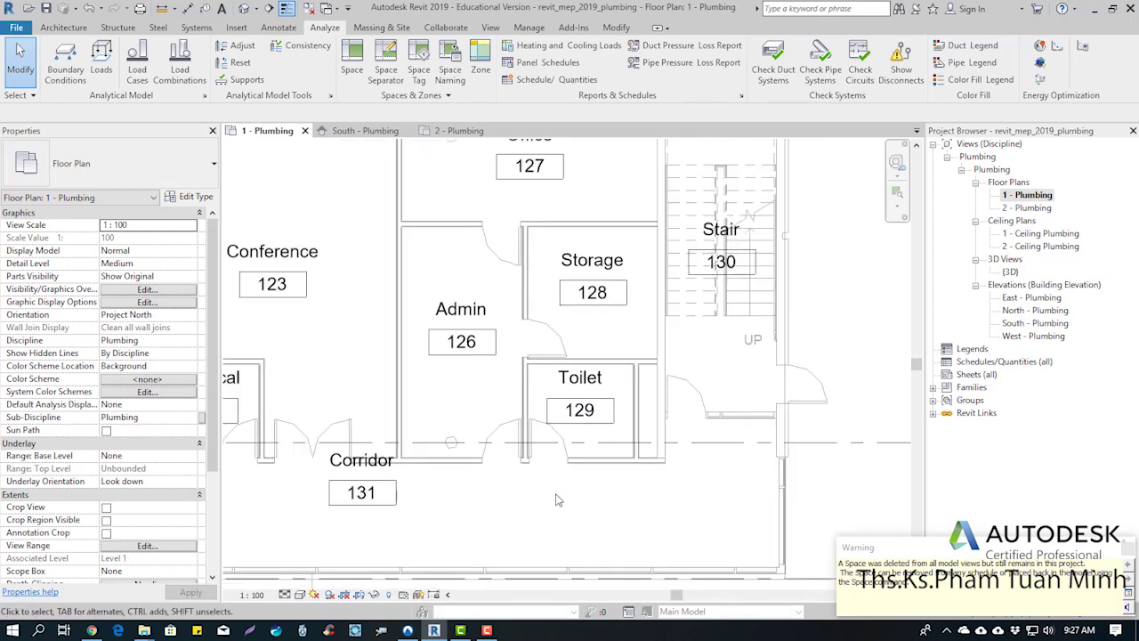
pyautogui.moveTo(423, 280); pyautogui.dragTo(439, 284, button='middle')
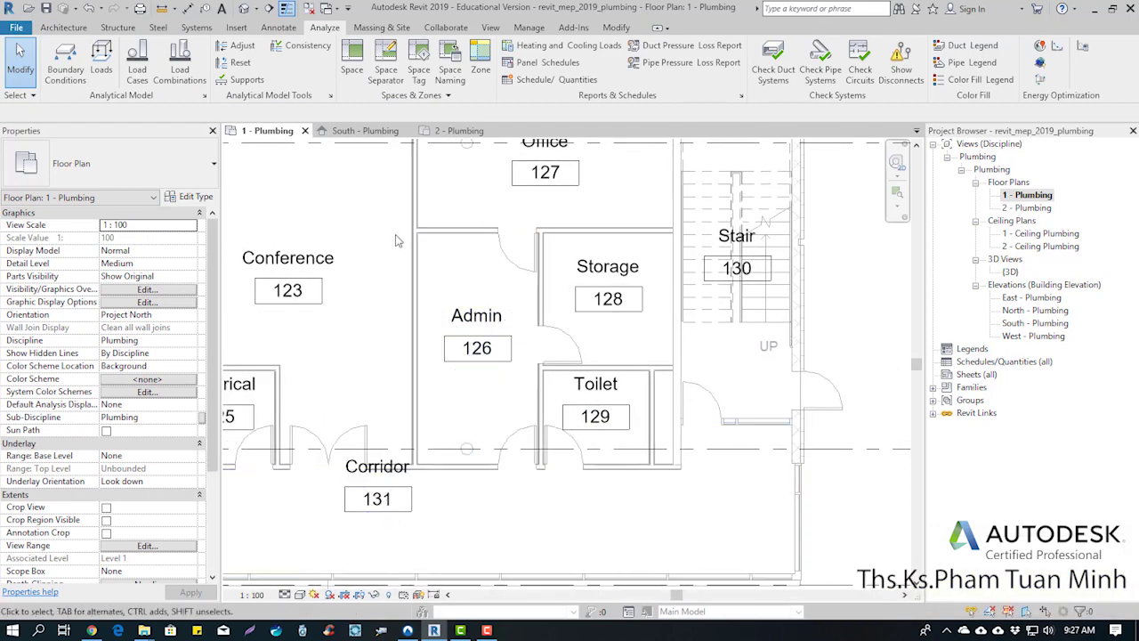
pyautogui.scroll(-2, 574, 383)
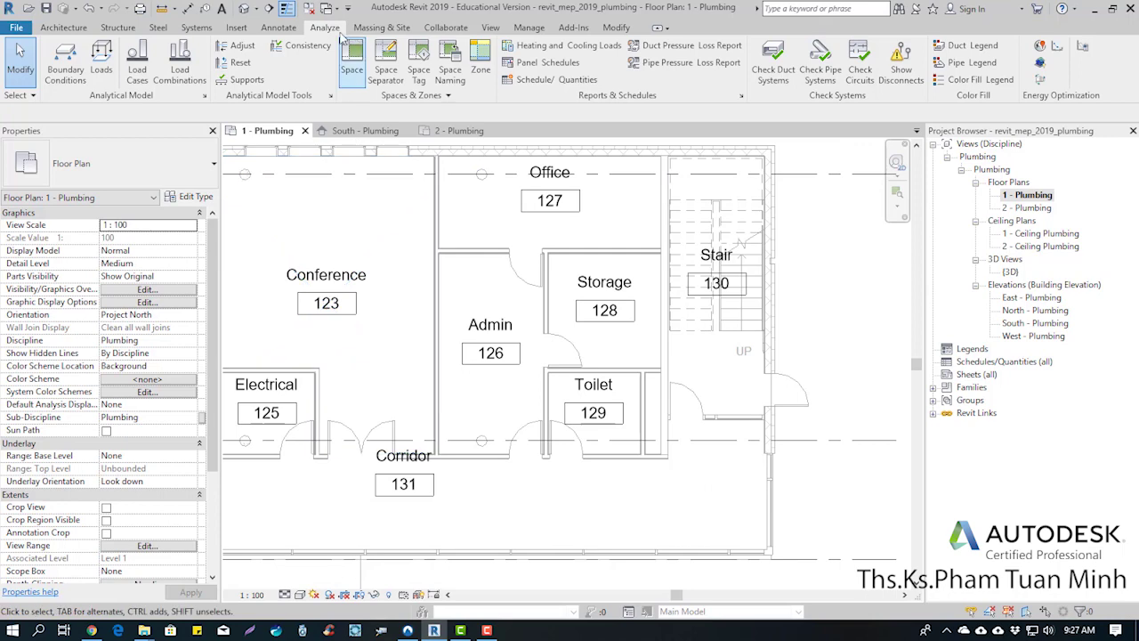
# Draw a rectangular callout enclosing Toilet 129 and its doors on the level 1 plan.
pyautogui.click(492, 27)
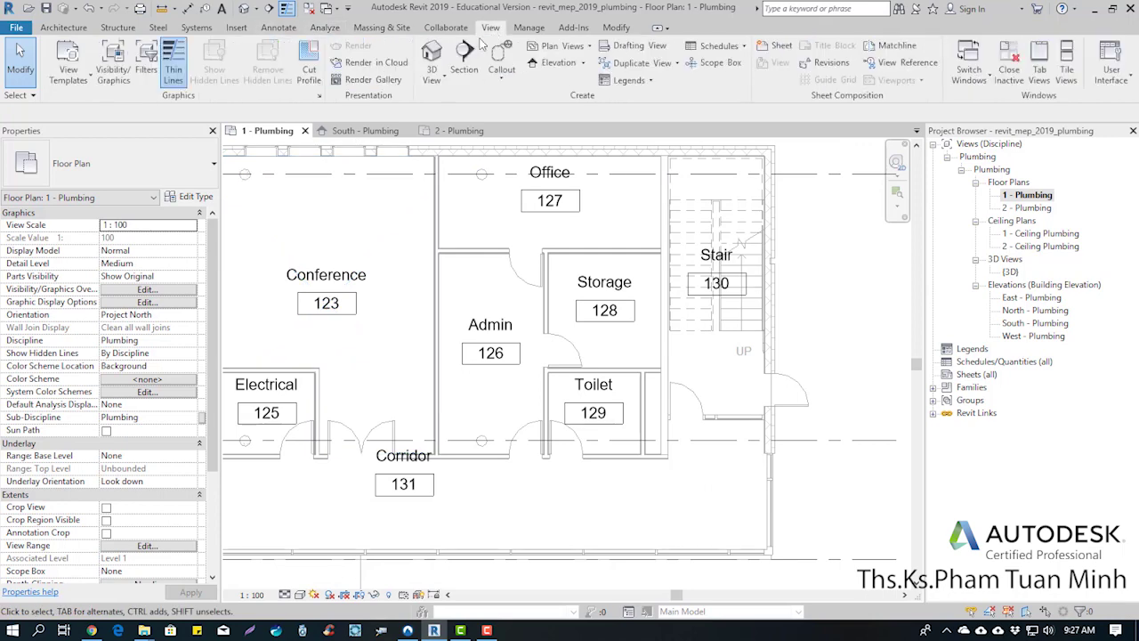
pyautogui.click(501, 78)
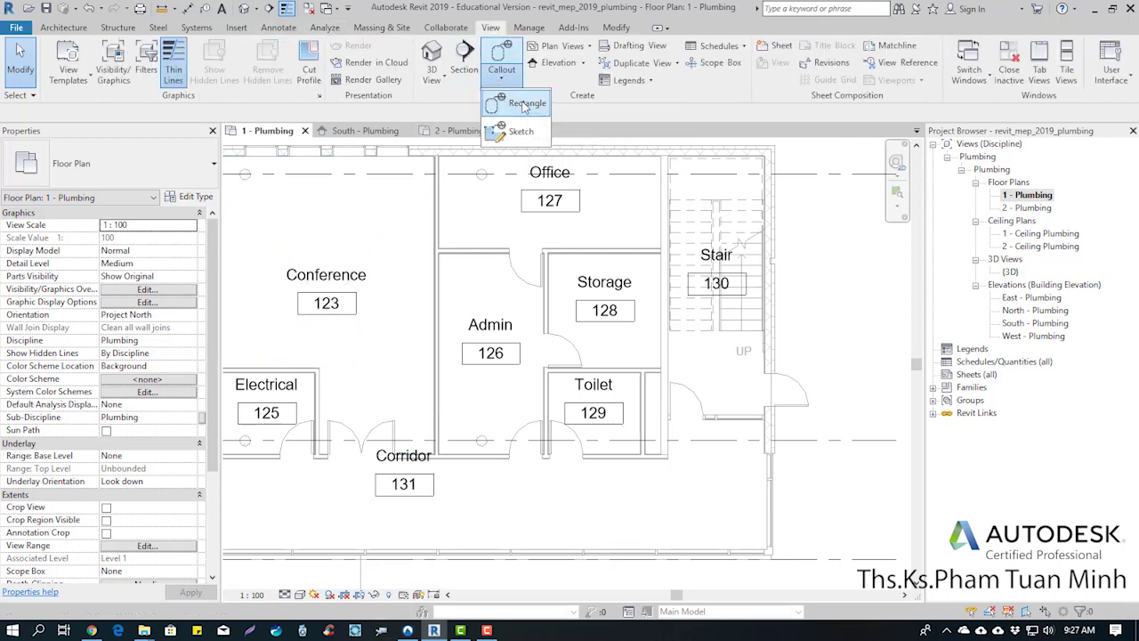
pyautogui.click(525, 105)
pyautogui.click(509, 331)
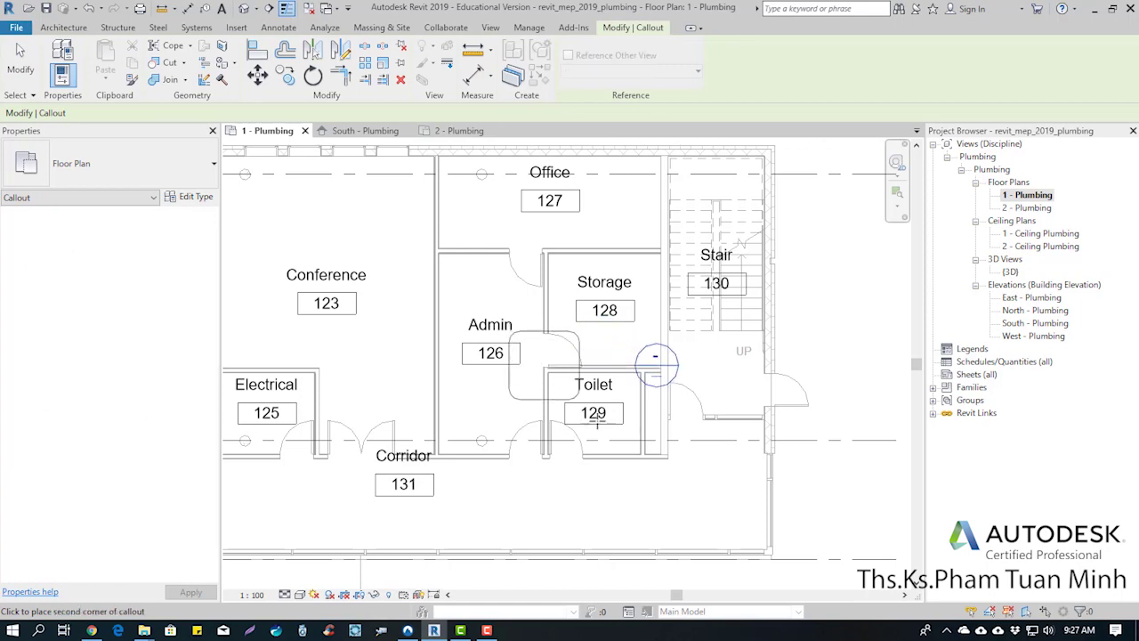
pyautogui.click(694, 491)
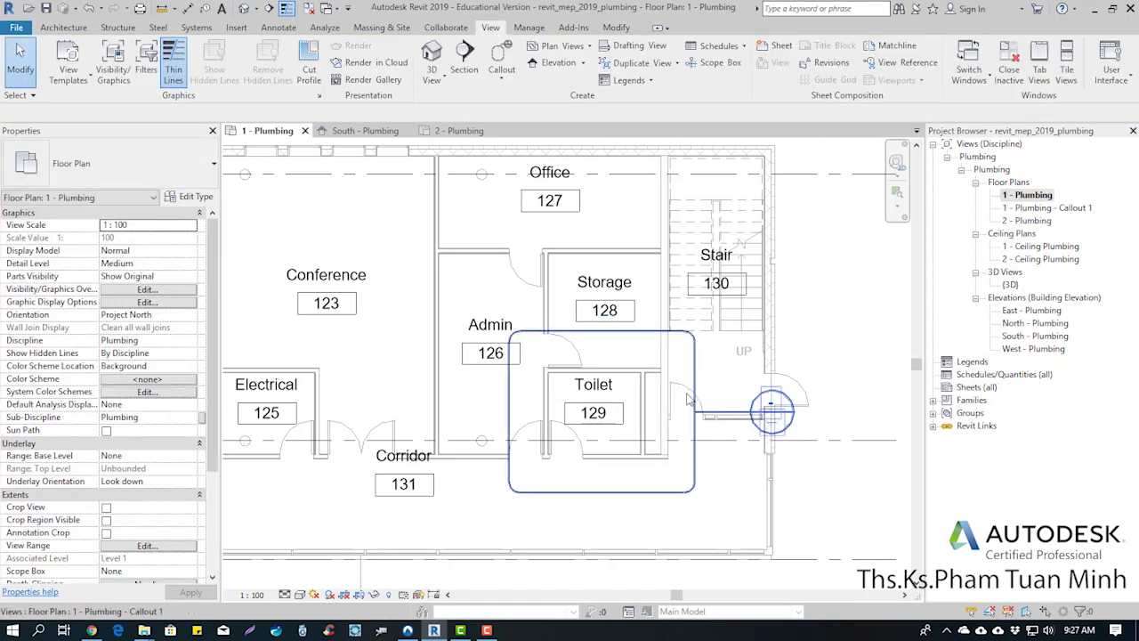
pyautogui.press('Escape')
pyautogui.scroll(2, 654, 448)
pyautogui.scroll(2, 654, 448)
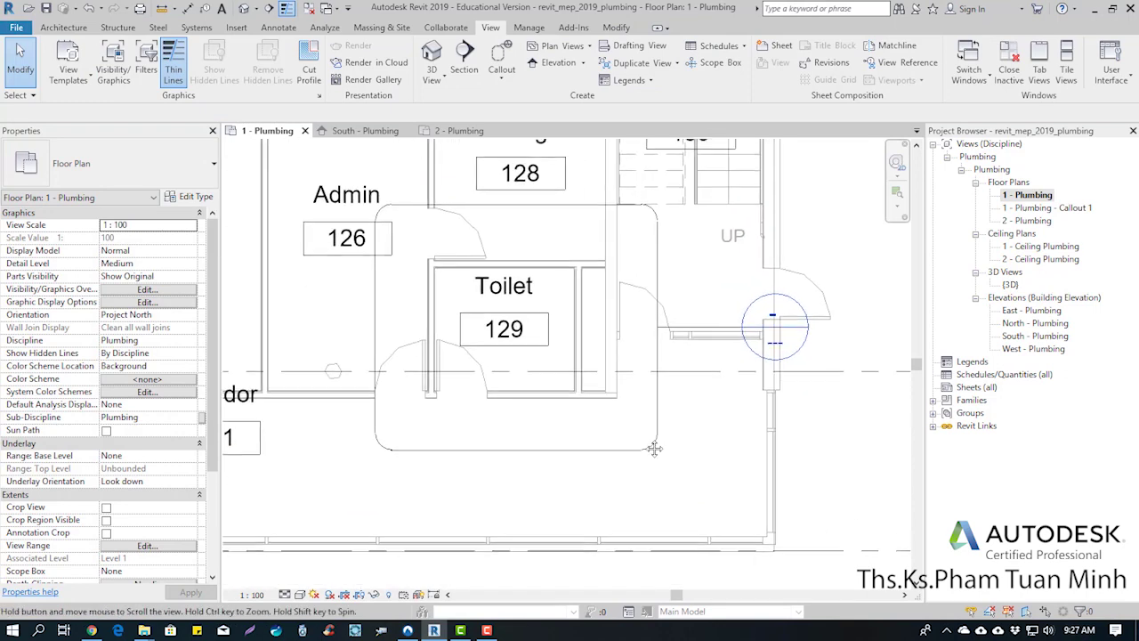
pyautogui.moveTo(654, 448); pyautogui.dragTo(624, 431, button='middle')
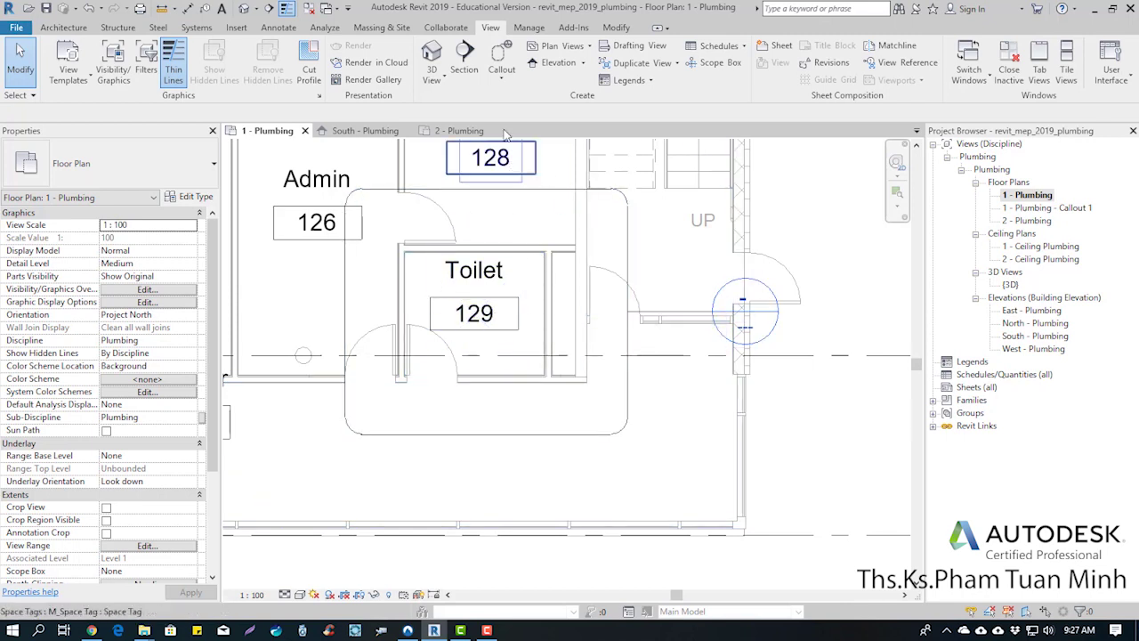
# In Object Styles, give the Callout Boundary annotation style line weight 5 and the Dash dot pattern.
pyautogui.click(530, 27)
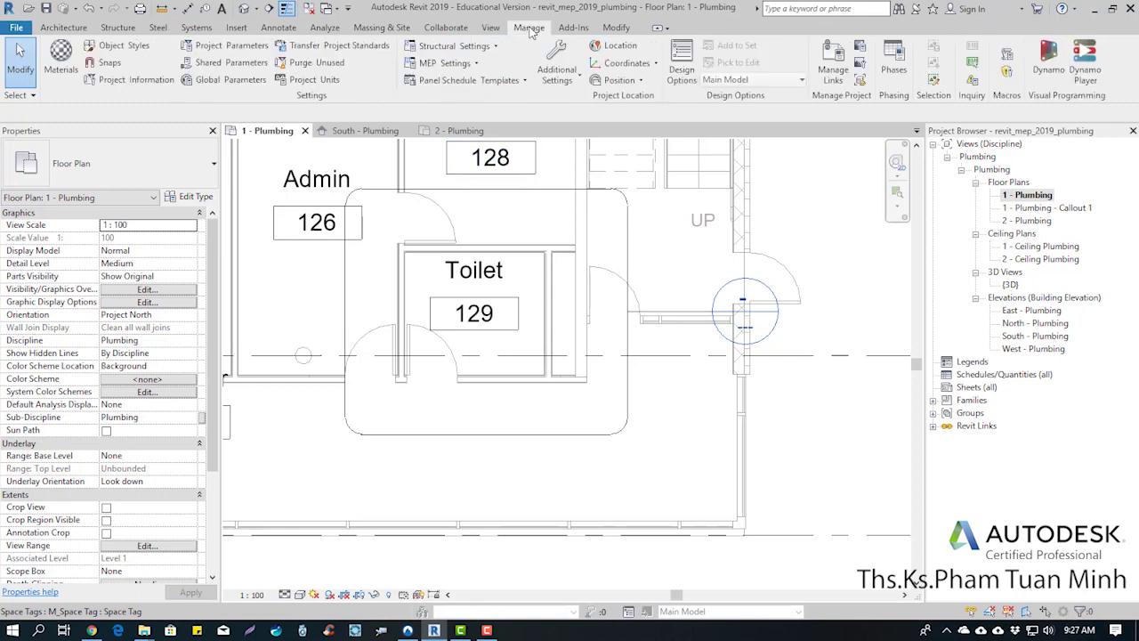
pyautogui.click(124, 46)
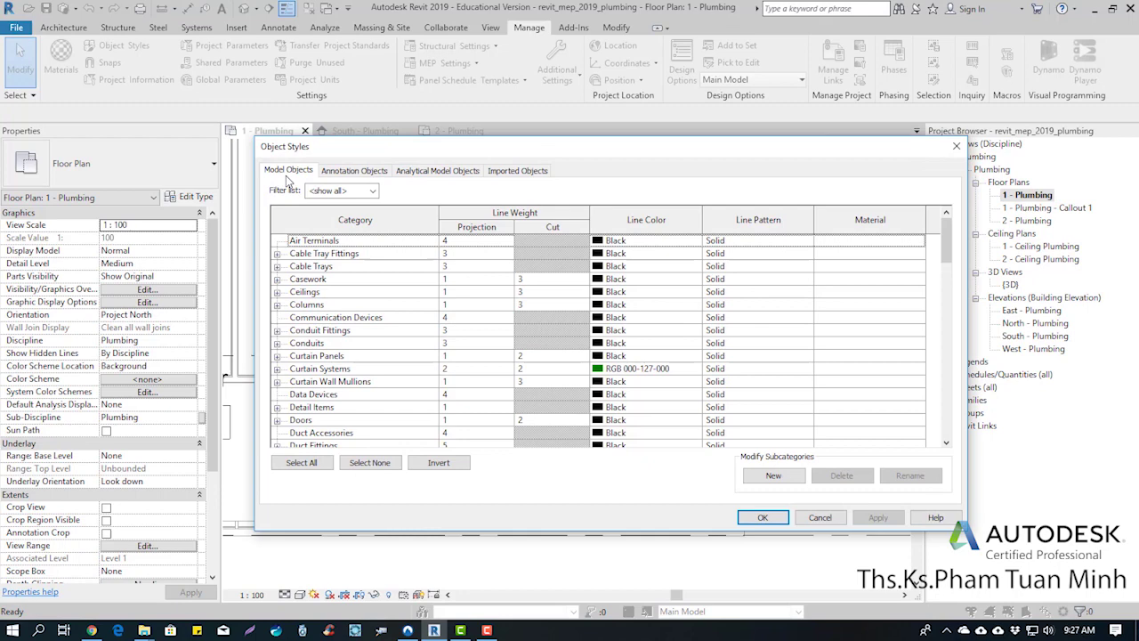
pyautogui.click(360, 172)
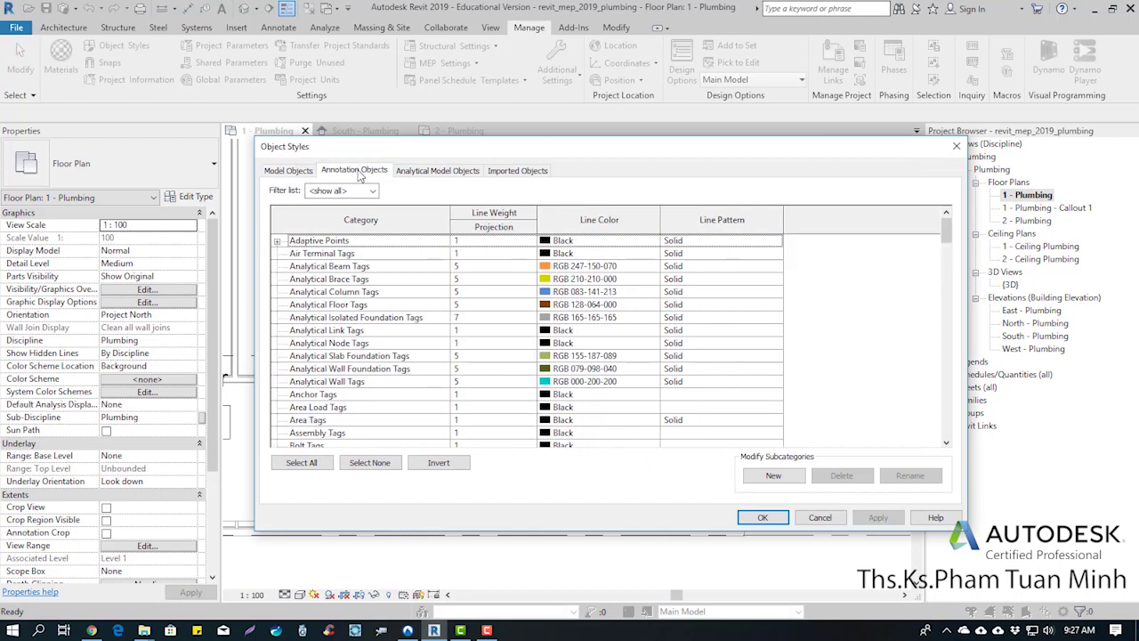
pyautogui.click(330, 381)
pyautogui.scroll(-2, 328, 390)
pyautogui.scroll(-2, 326, 398)
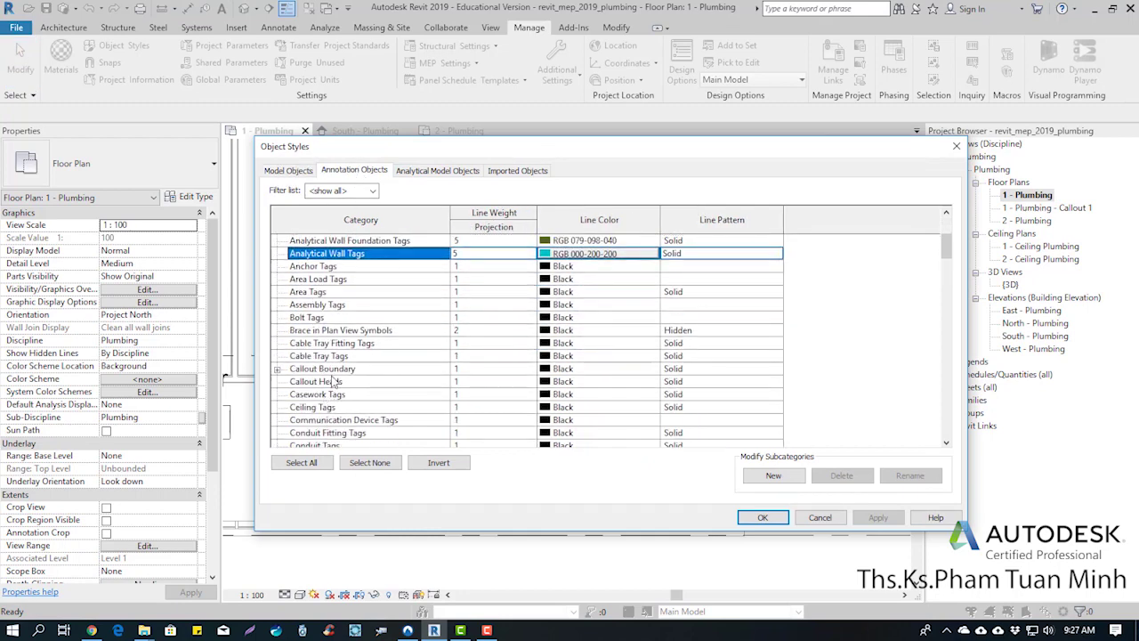
pyautogui.click(335, 373)
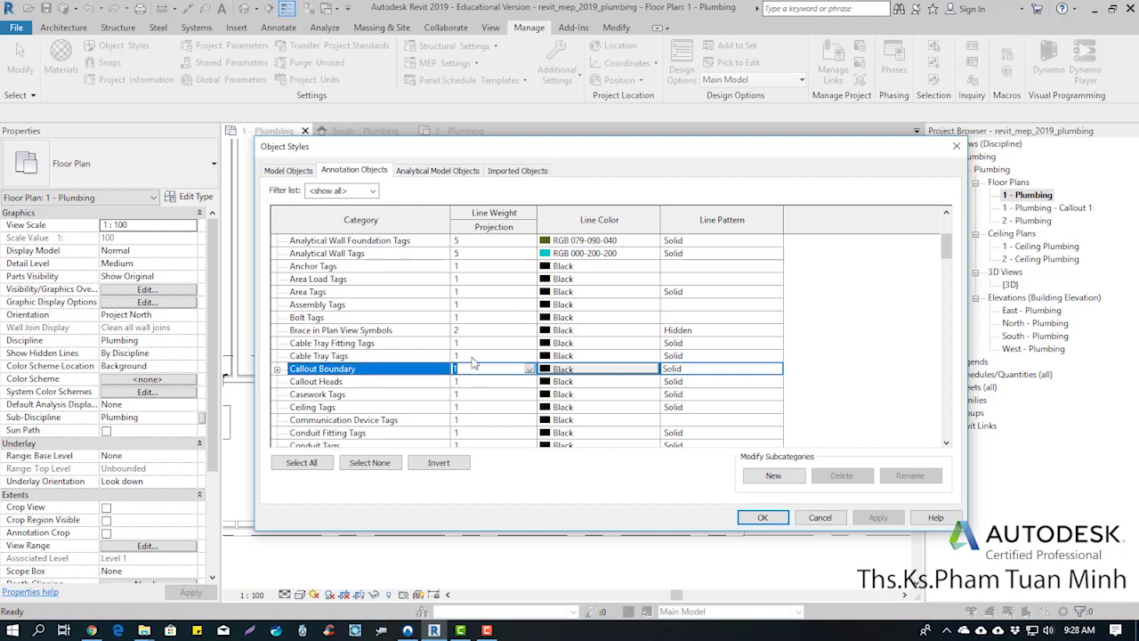
pyautogui.write('5')
pyautogui.press('Return')
pyautogui.click(776, 369)
pyautogui.scroll(-2, 699, 405)
pyautogui.scroll(-1, 699, 405)
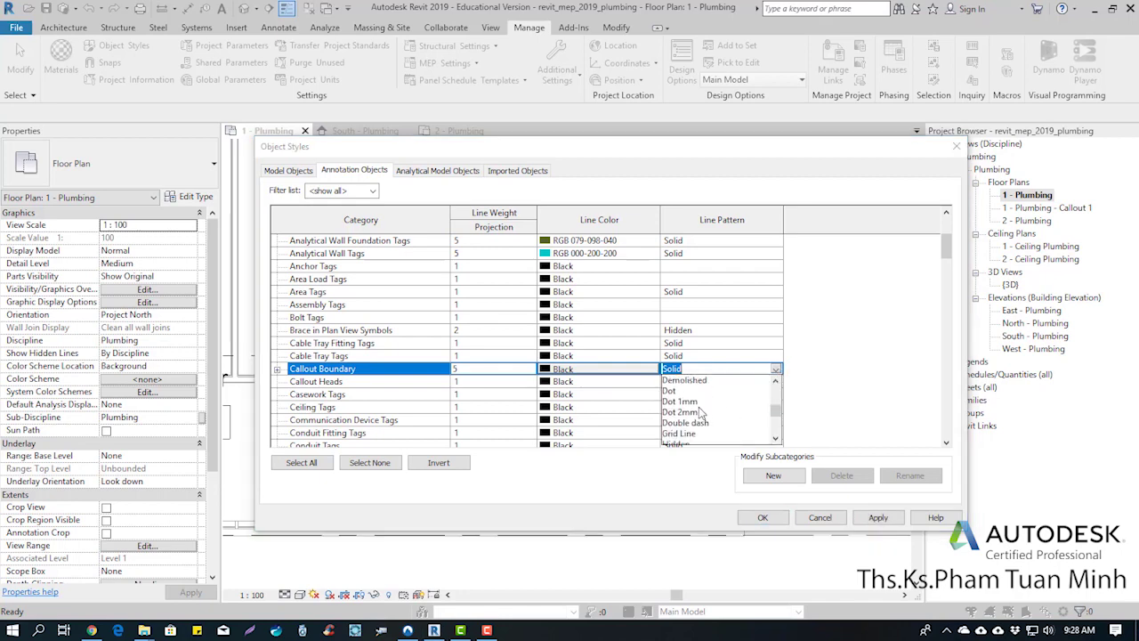
pyautogui.click(691, 392)
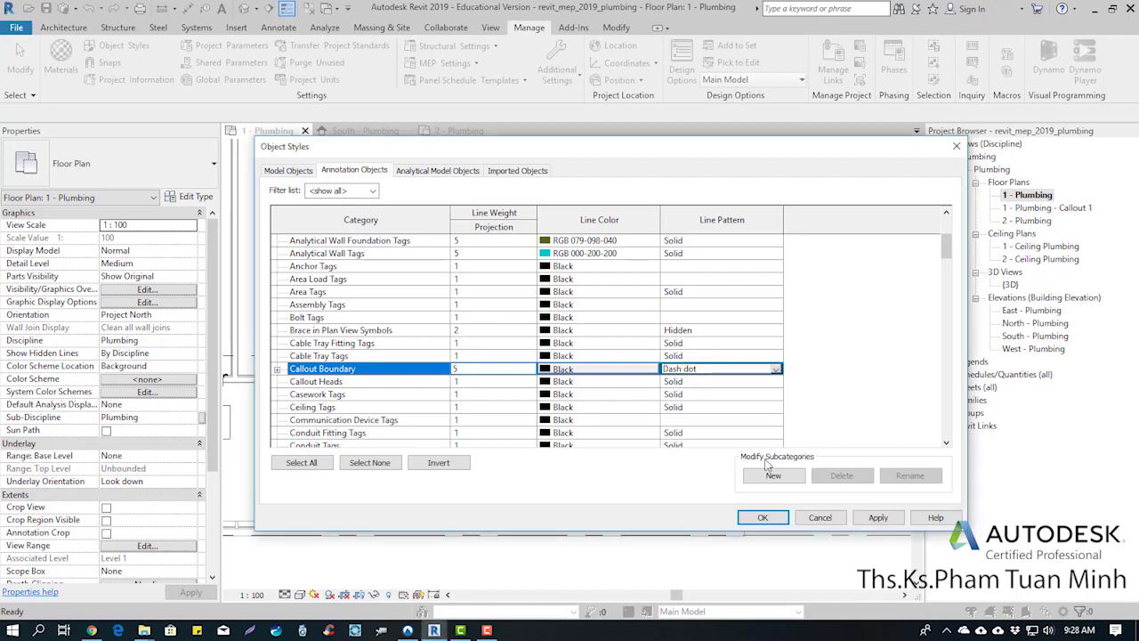
pyautogui.click(763, 518)
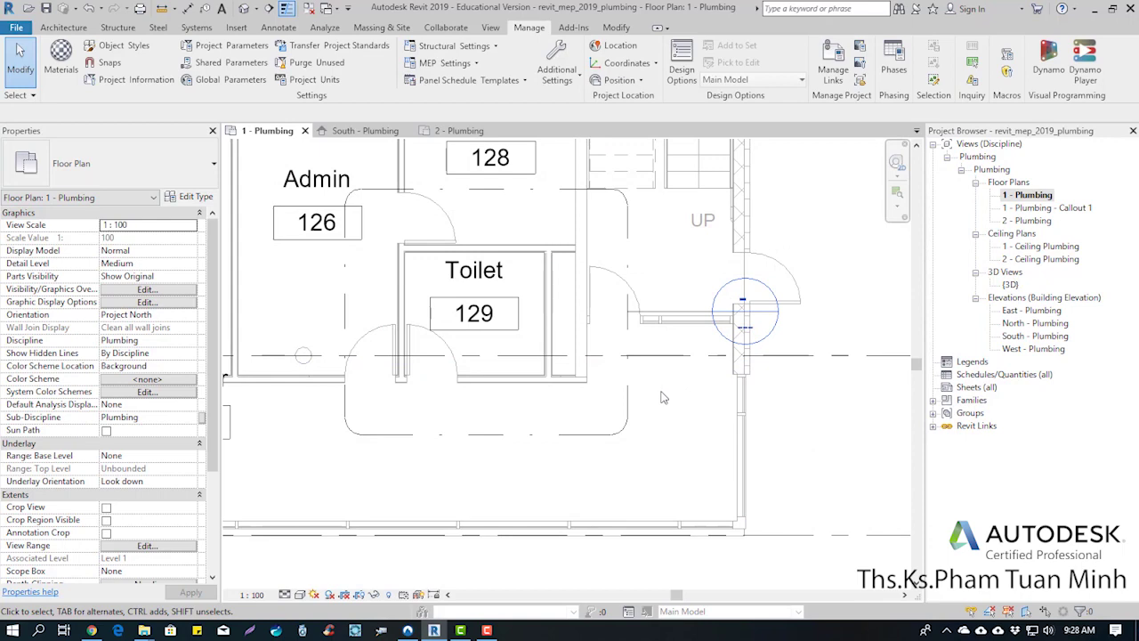
pyautogui.scroll(2, 612, 286)
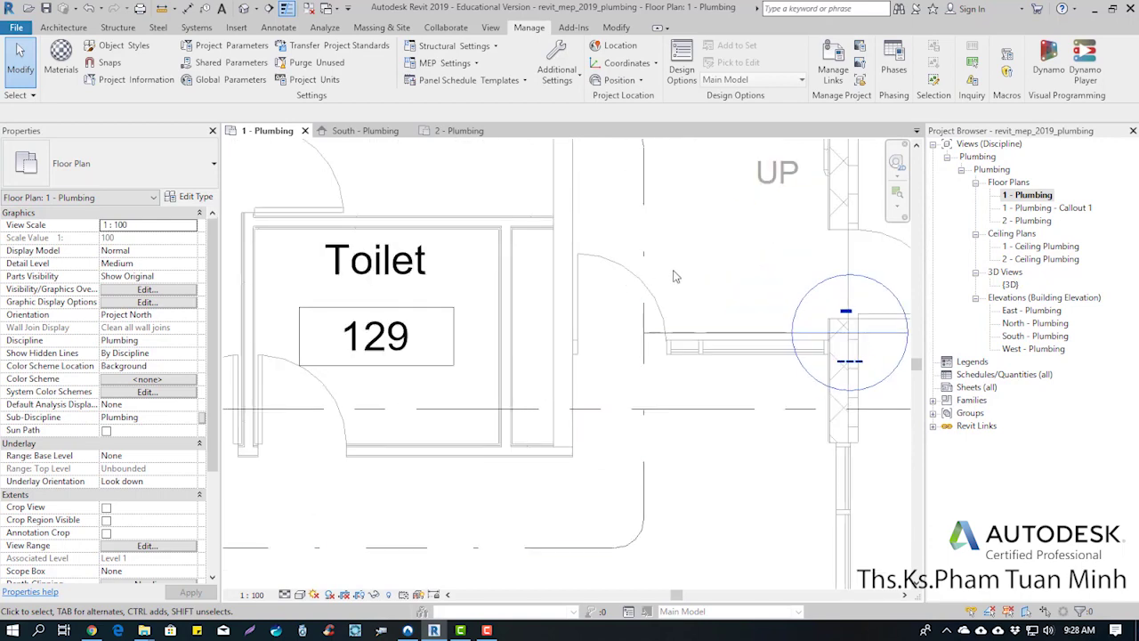
pyautogui.scroll(-2, 674, 290)
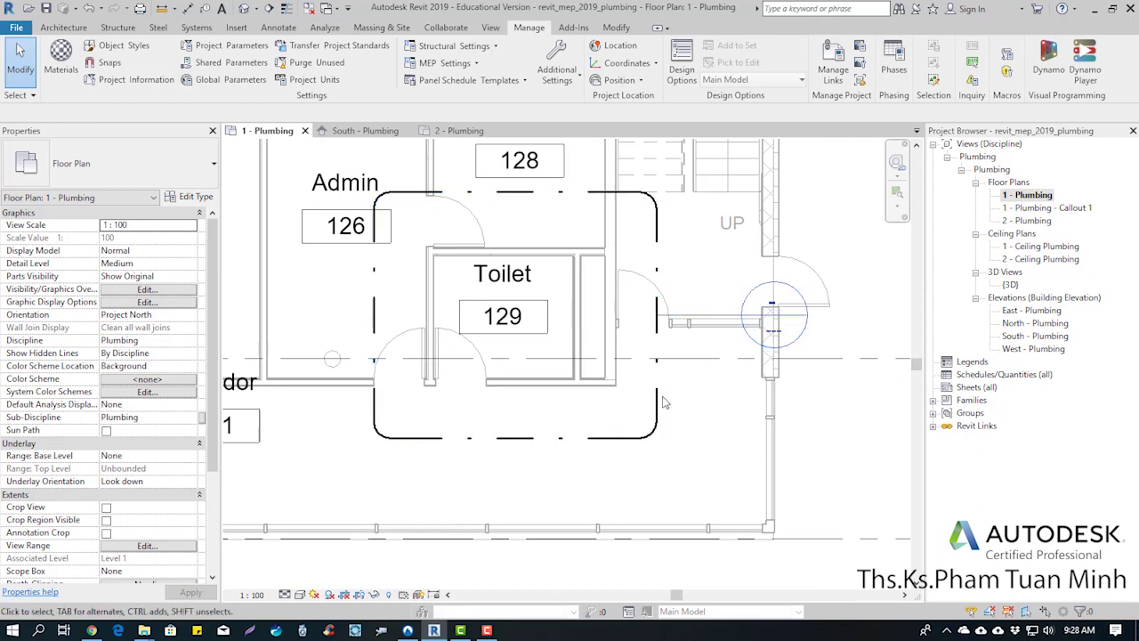
# Open the 1 - Plumbing - Callout 1 view from the callout head.
pyautogui.rightClick(752, 297)
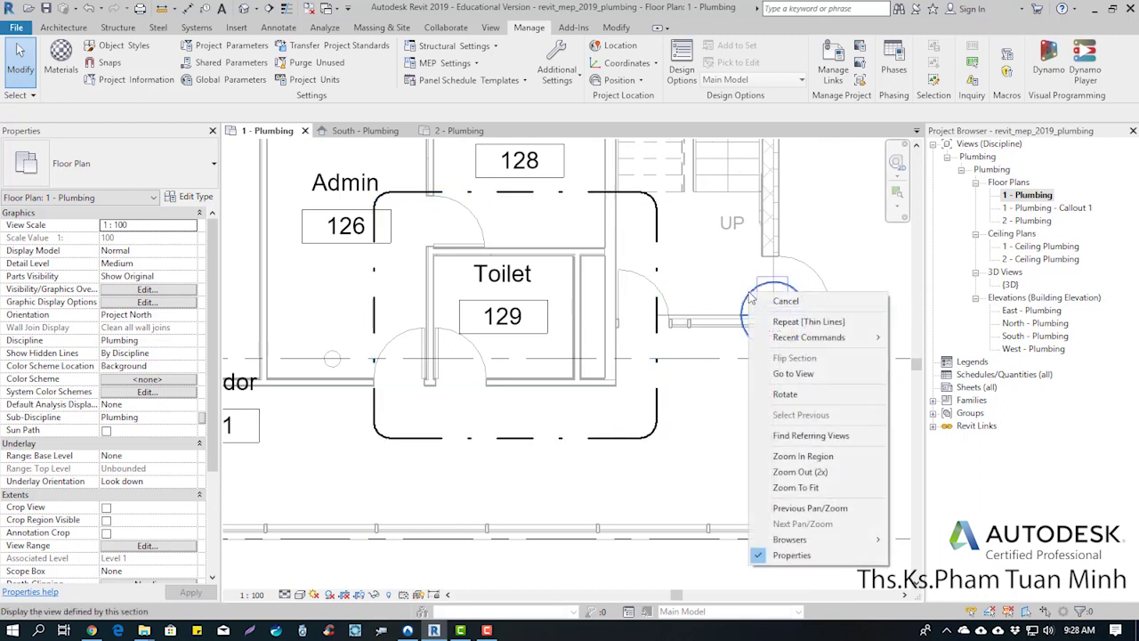
pyautogui.click(787, 374)
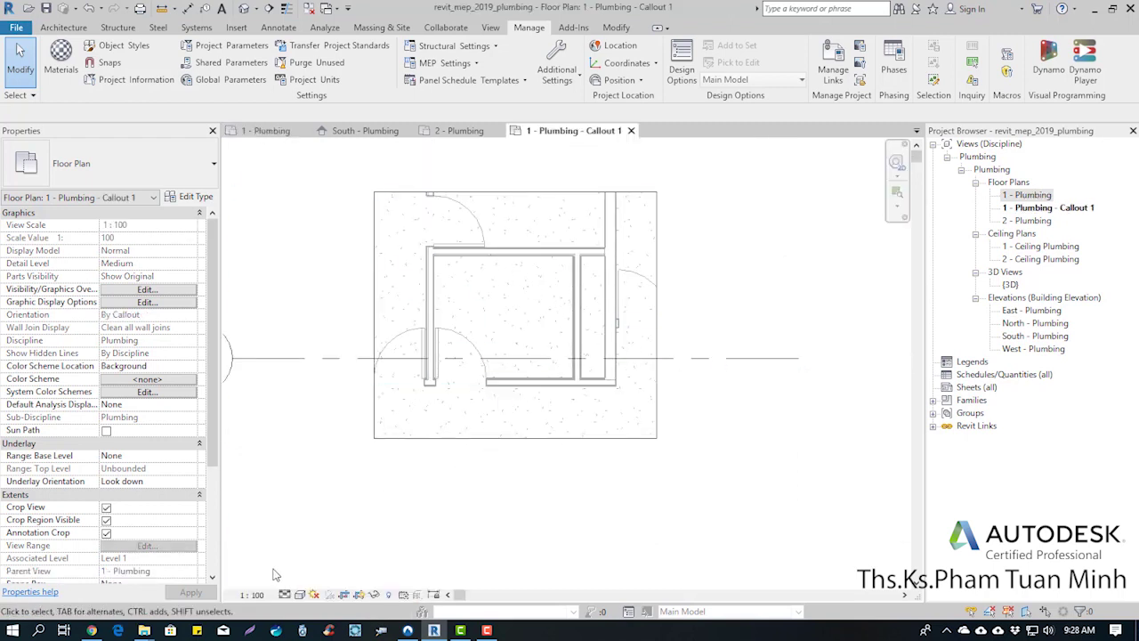
pyautogui.click(257, 594)
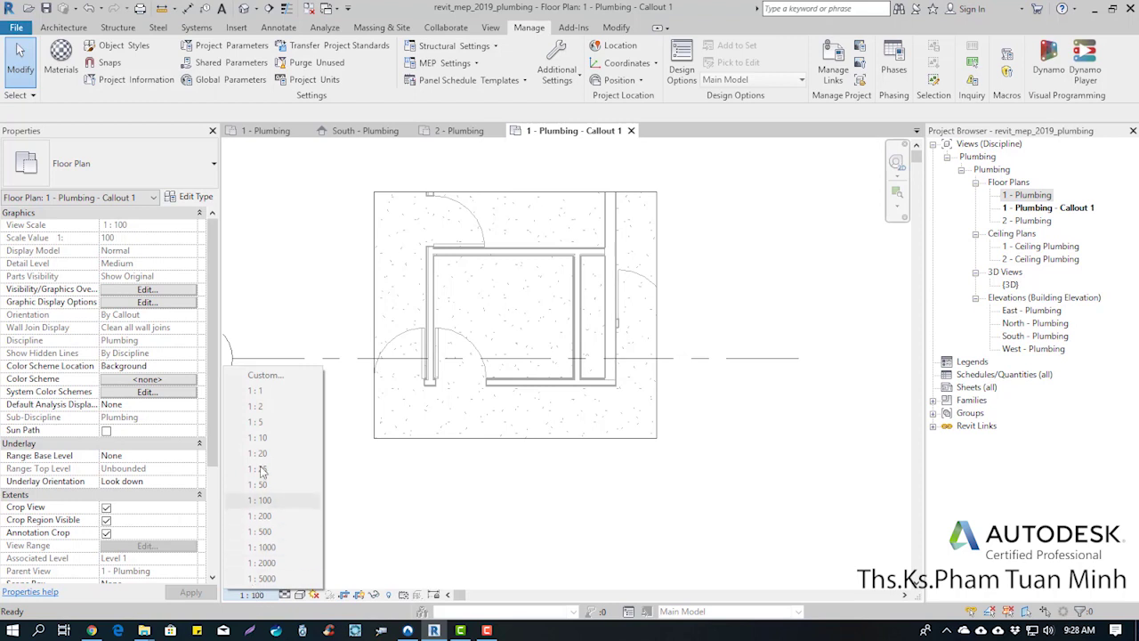
pyautogui.click(354, 486)
pyautogui.scroll(-3, 214, 390)
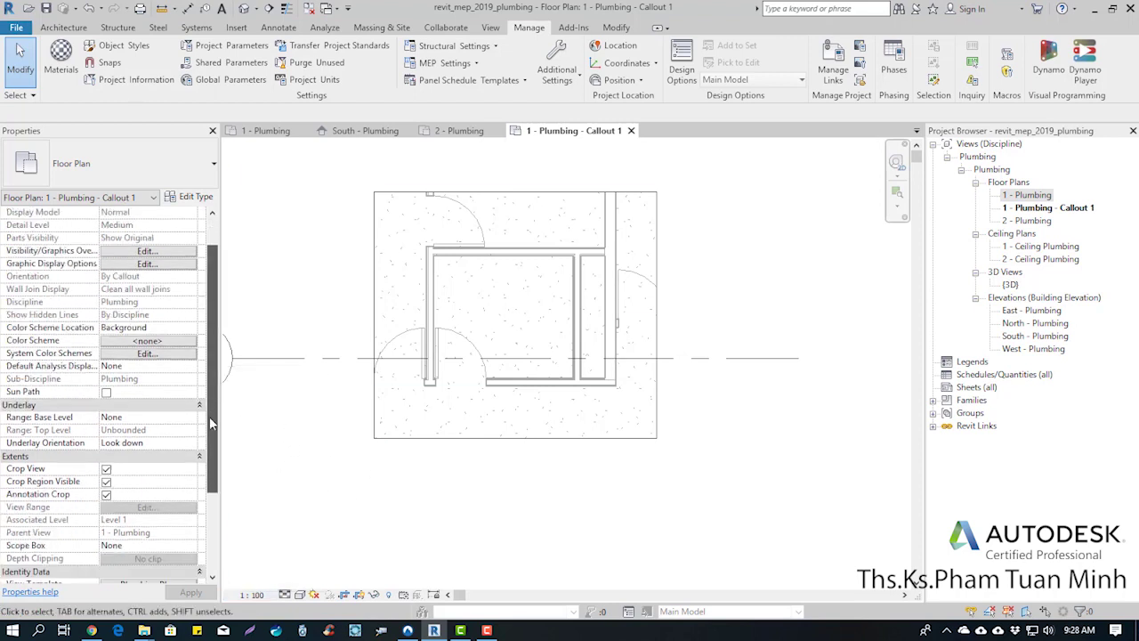
pyautogui.scroll(-3, 178, 400)
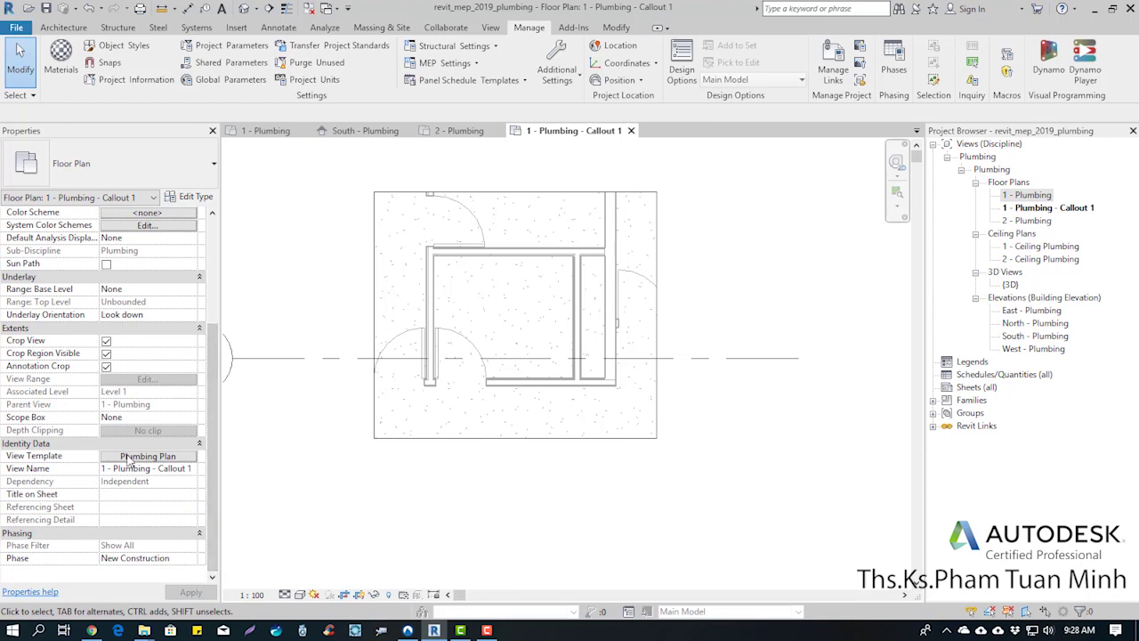
# Set the callout view's View Template to <None> and its scale to 1:25.
pyautogui.click(160, 457)
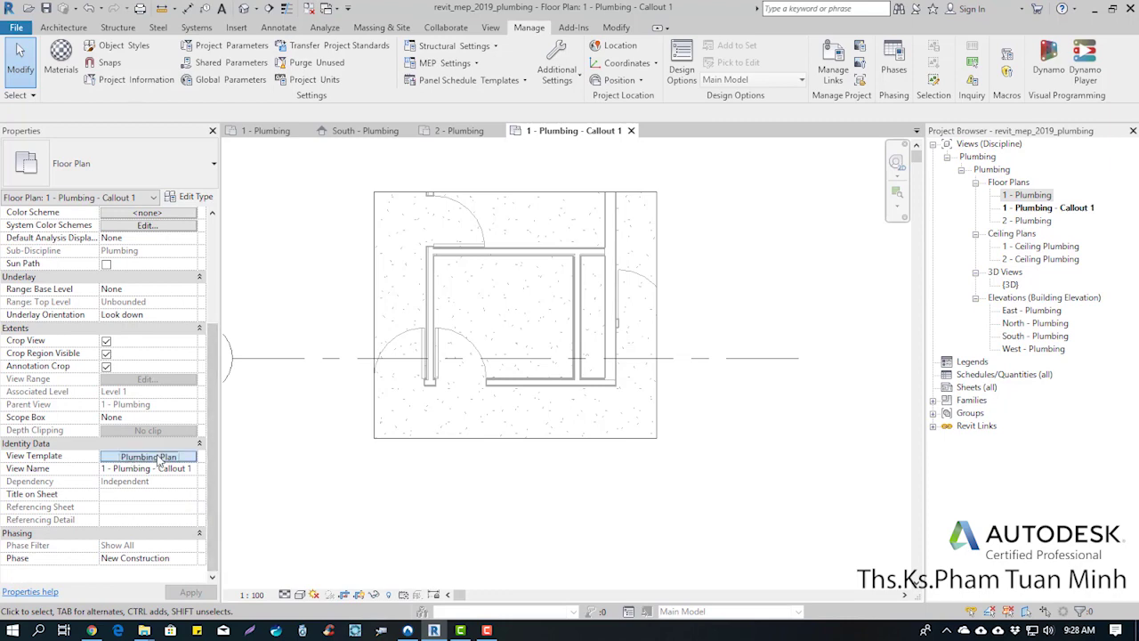
pyautogui.click(586, 244)
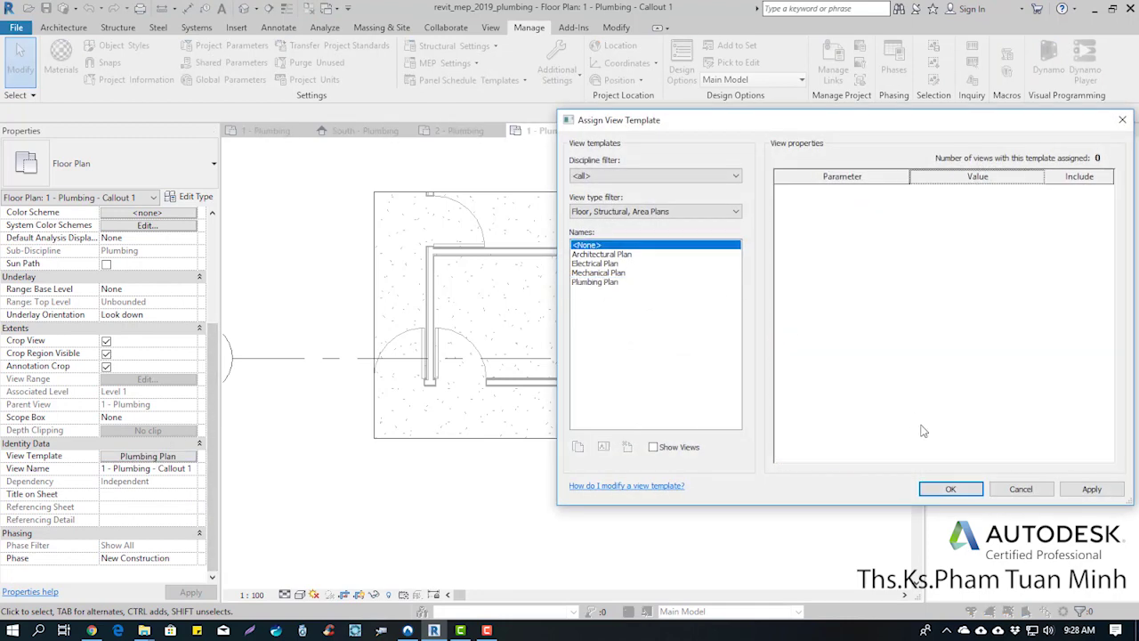
pyautogui.click(943, 489)
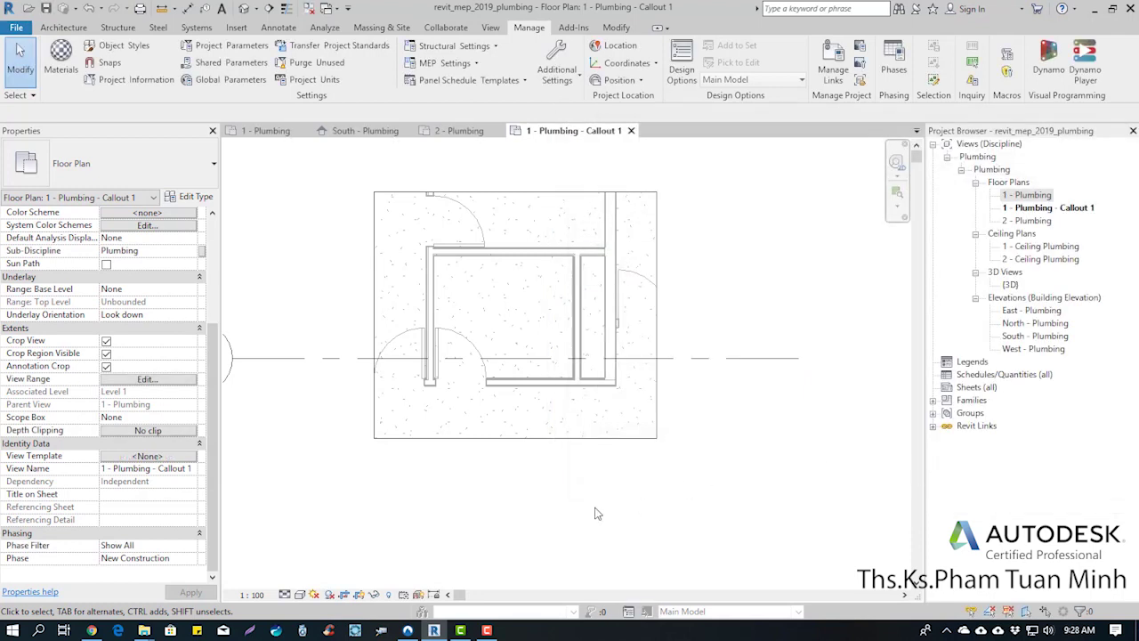
pyautogui.click(254, 594)
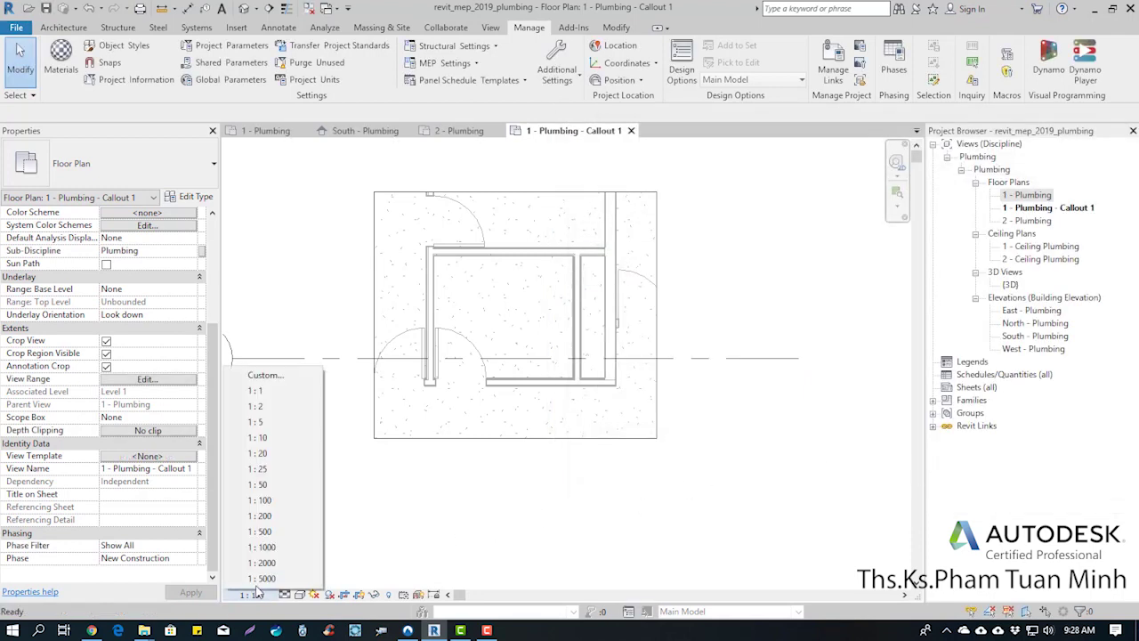
pyautogui.click(274, 471)
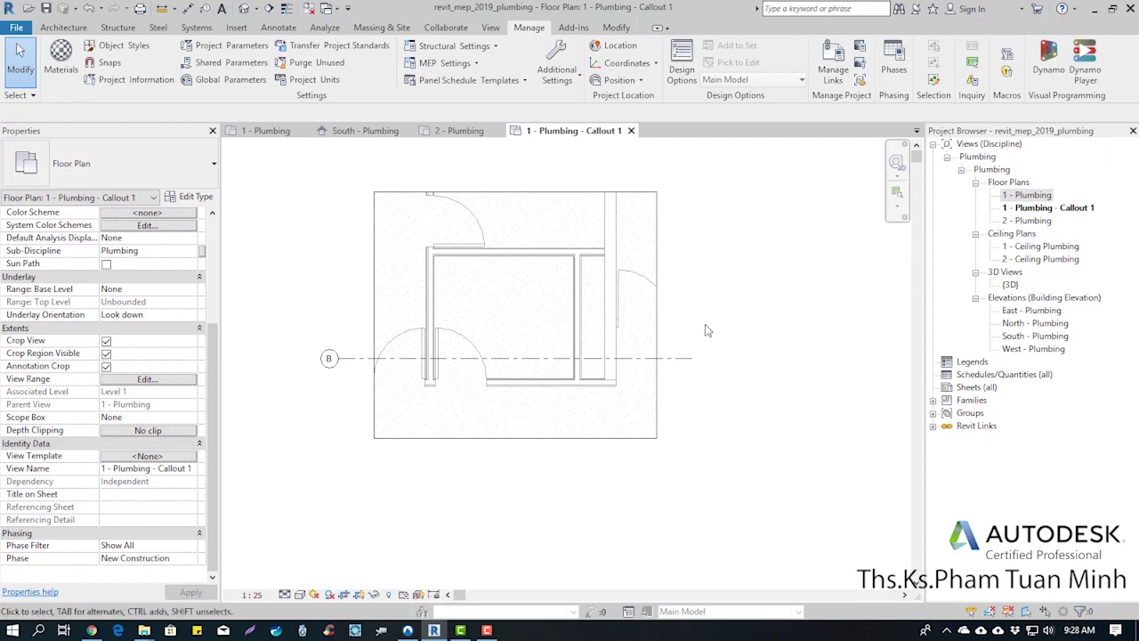
# Zoom to fit, then hide the Floors foreground and background surface patterns in Visibility/Graphic Overrides.
pyautogui.press('z')
pyautogui.press('f')
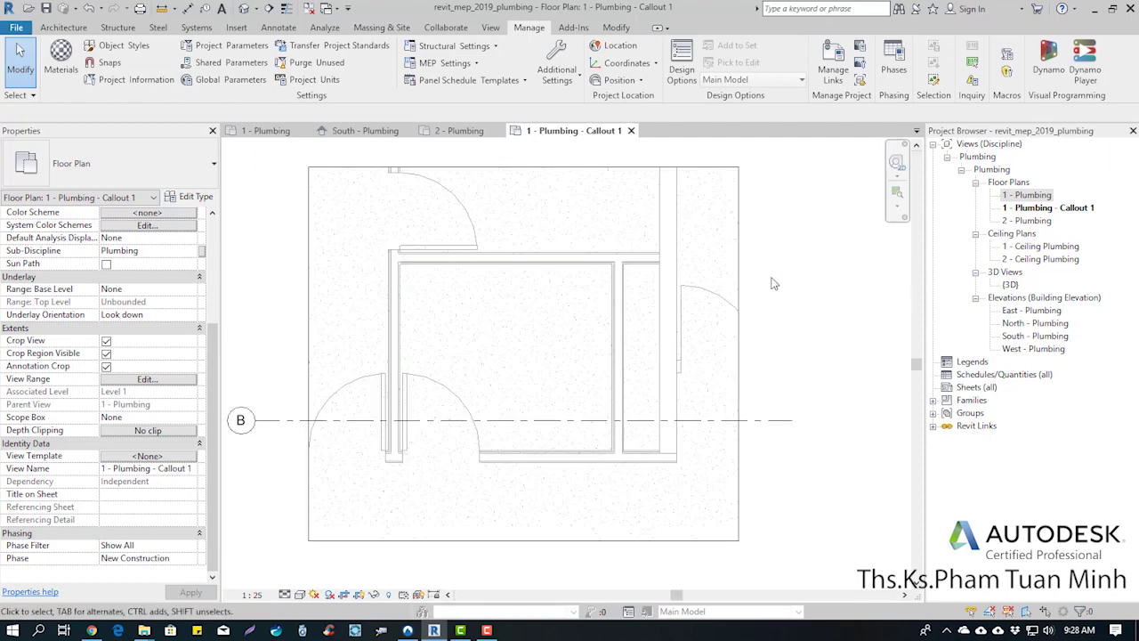
pyautogui.press('v')
pyautogui.press('g')
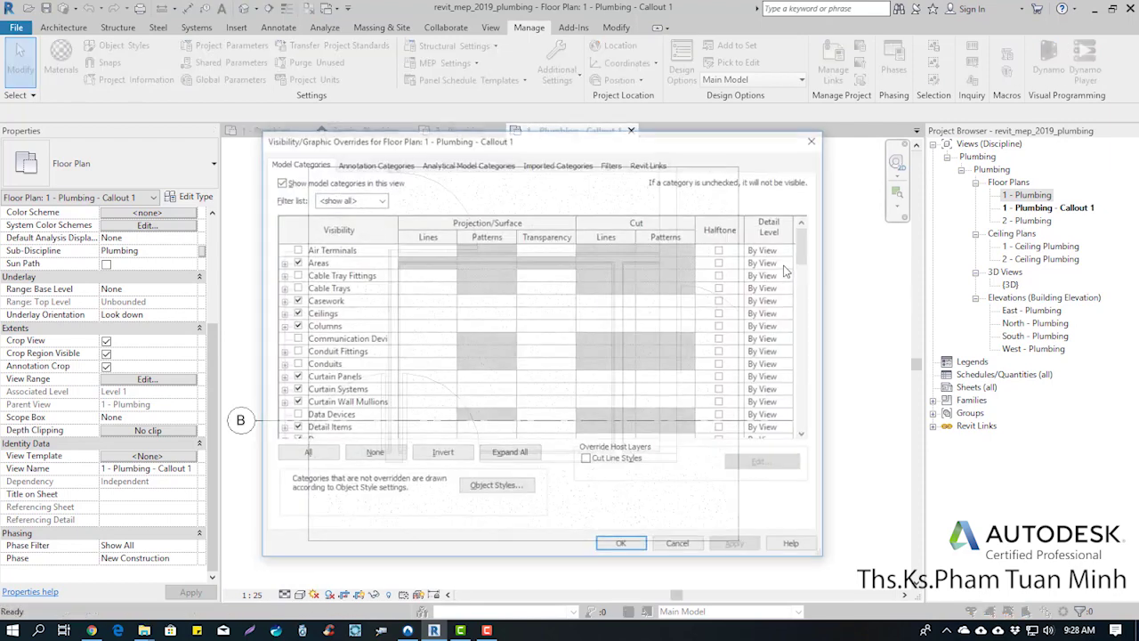
pyautogui.click(337, 366)
pyautogui.scroll(-3, 340, 374)
pyautogui.scroll(-3, 340, 391)
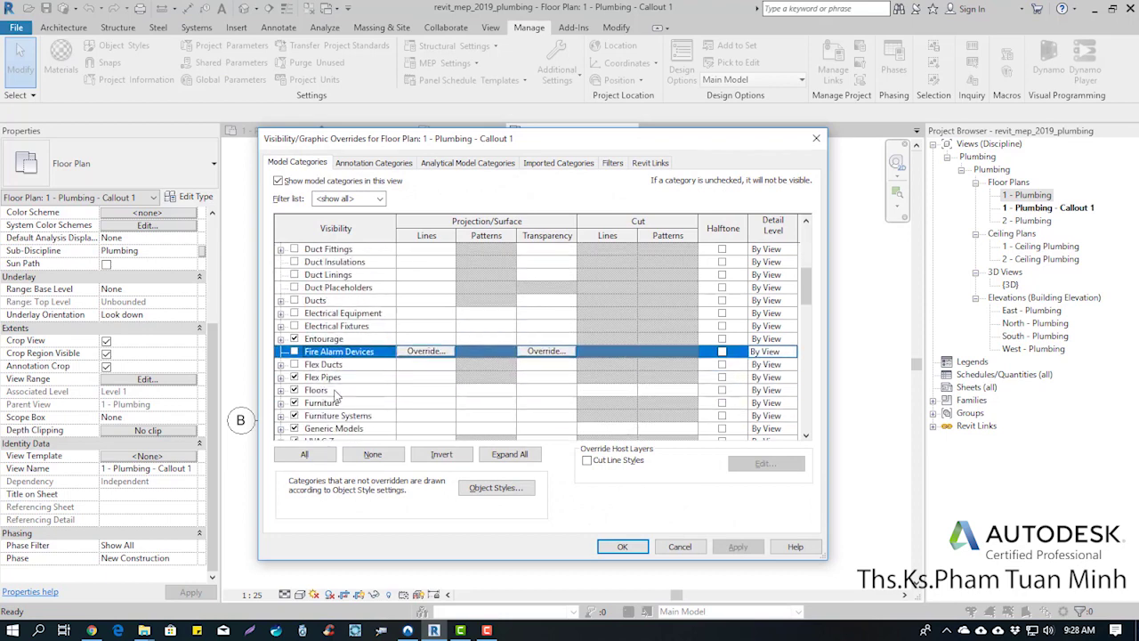
pyautogui.click(347, 392)
pyautogui.click(486, 390)
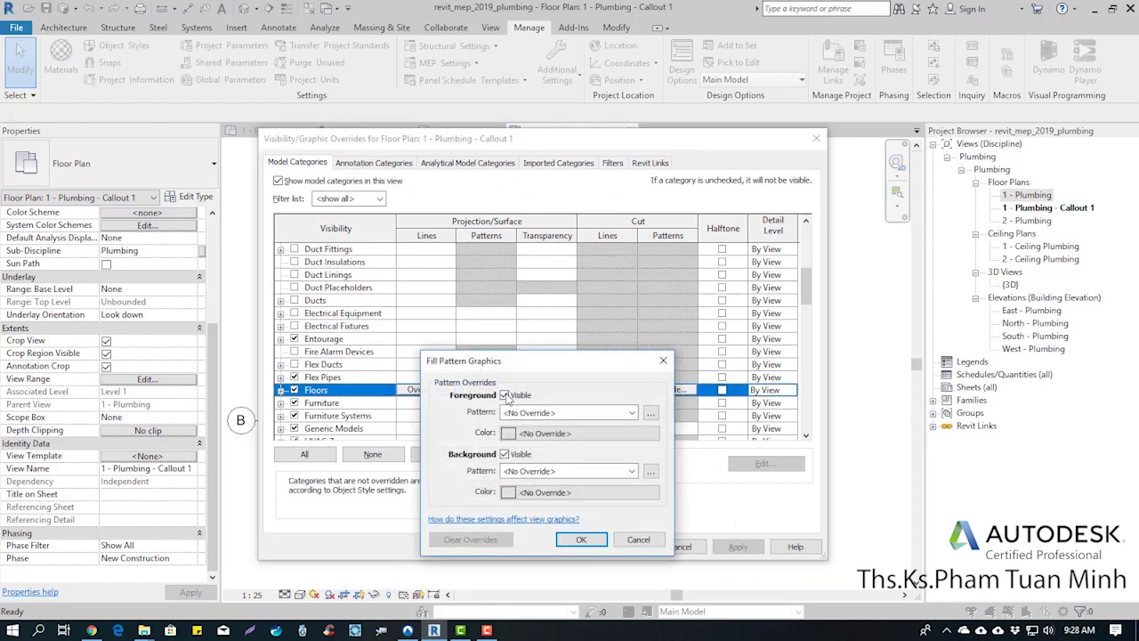
pyautogui.click(504, 455)
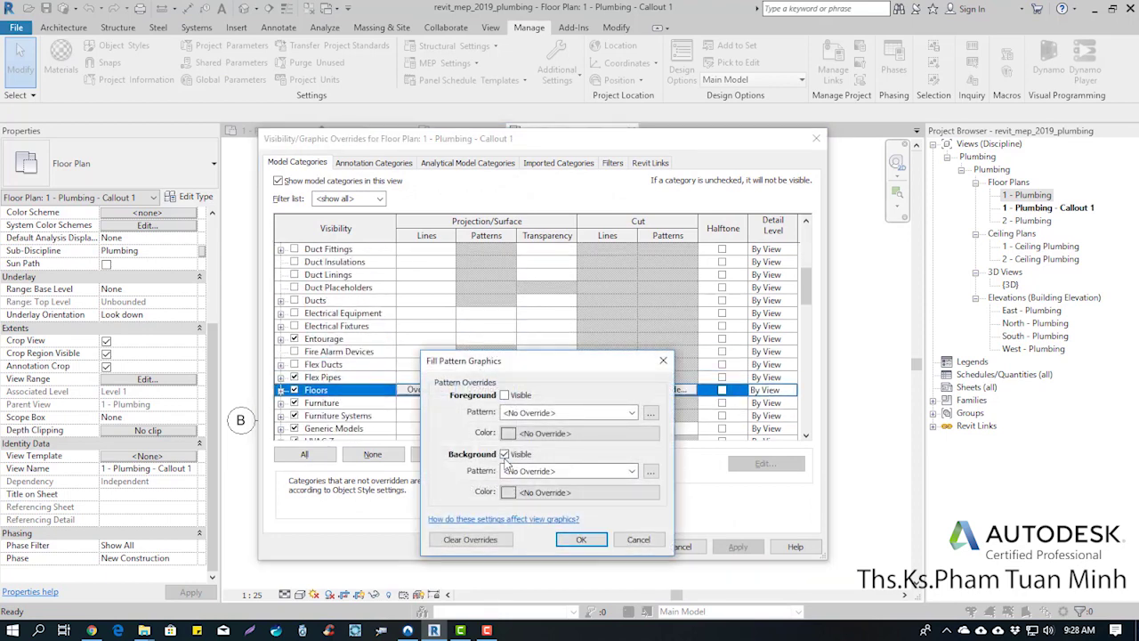
pyautogui.click(580, 539)
pyautogui.click(622, 546)
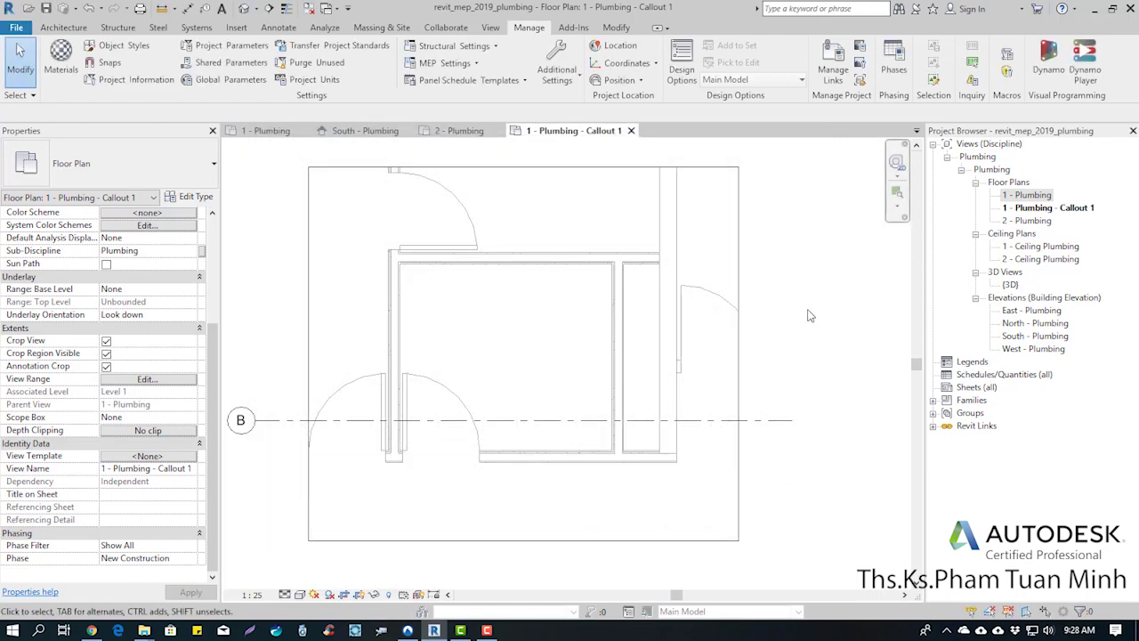
pyautogui.scroll(2, 801, 316)
pyautogui.scroll(-3, 792, 312)
pyautogui.scroll(-1, 783, 307)
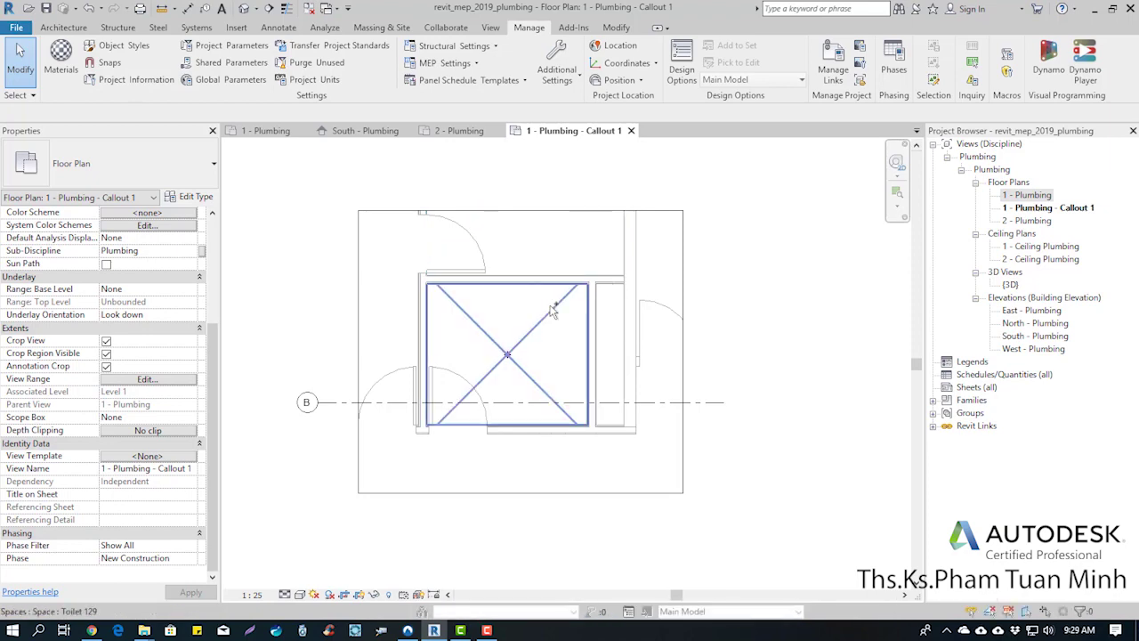
pyautogui.click(547, 313)
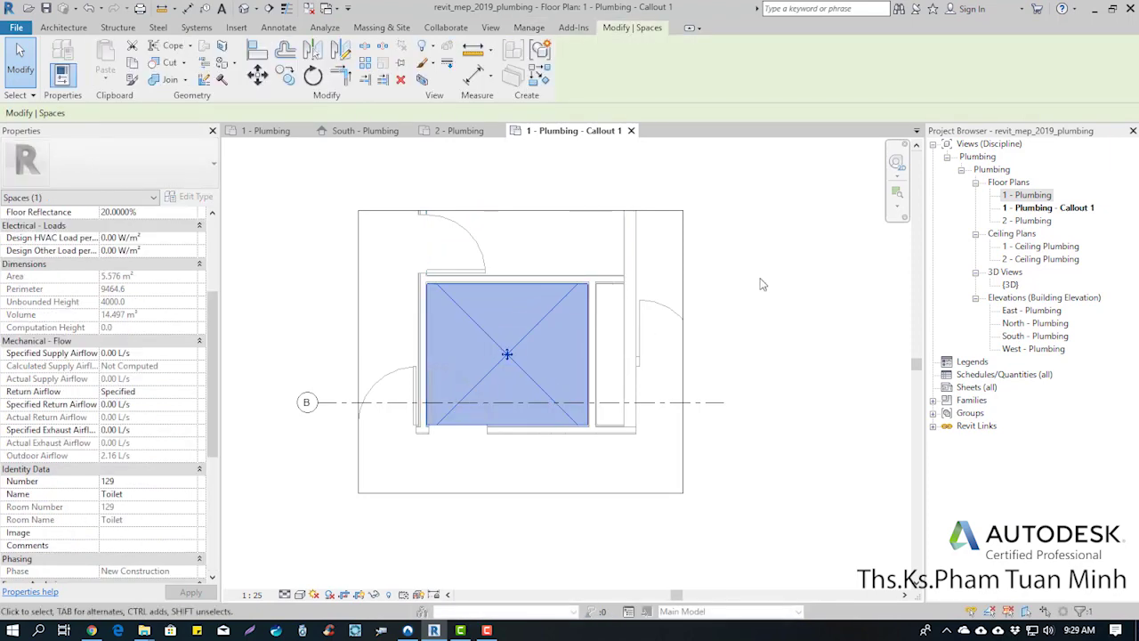
pyautogui.press('Escape')
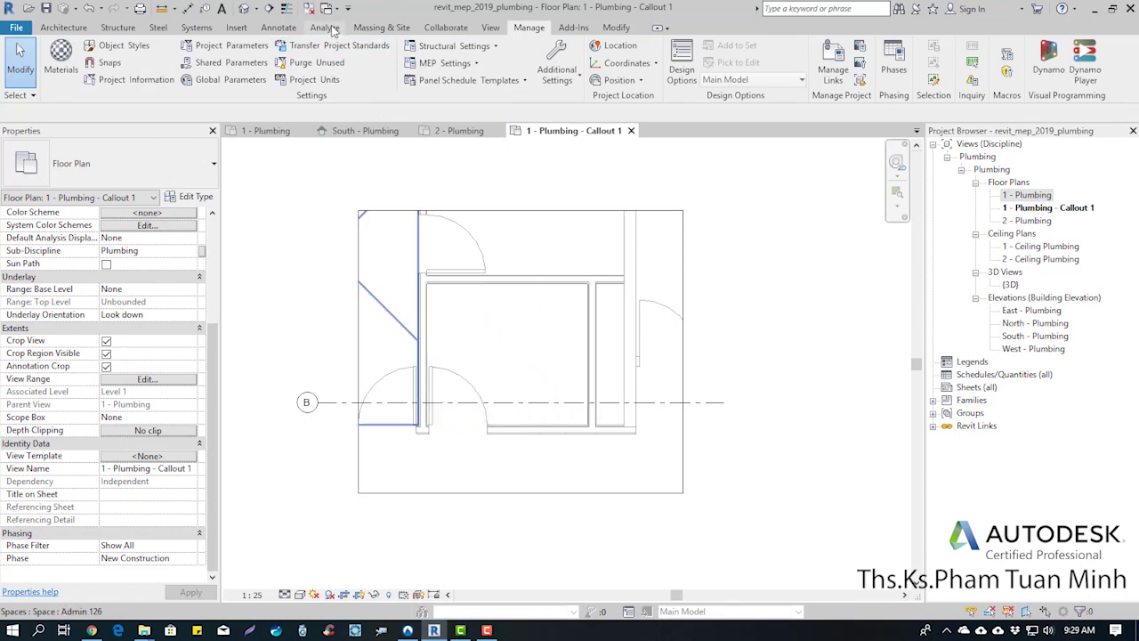
pyautogui.click(325, 27)
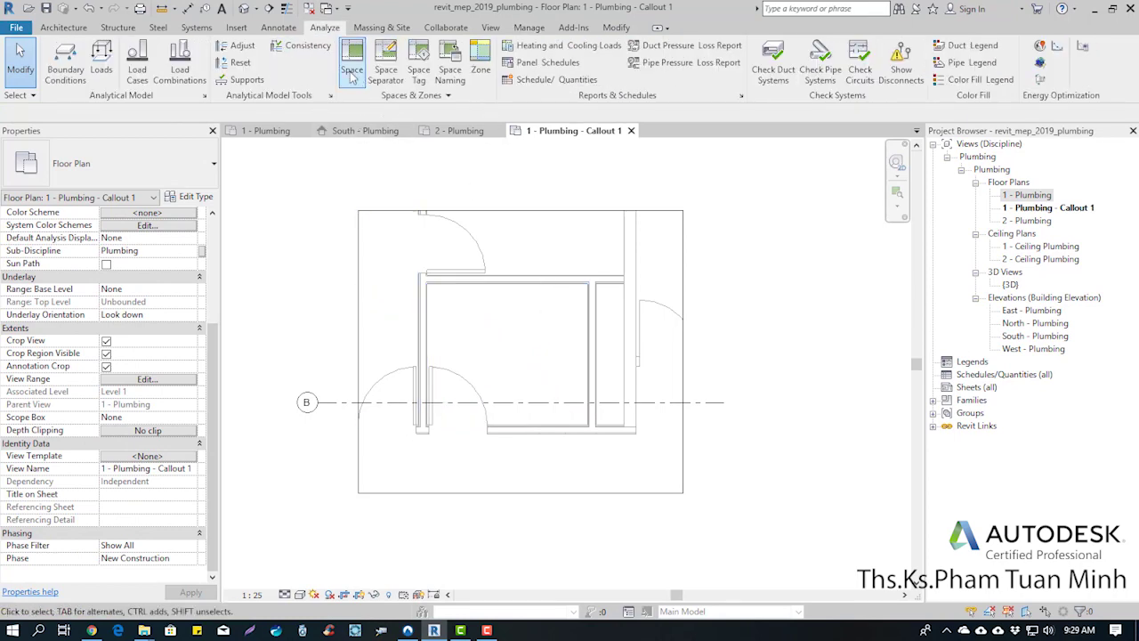
pyautogui.click(352, 60)
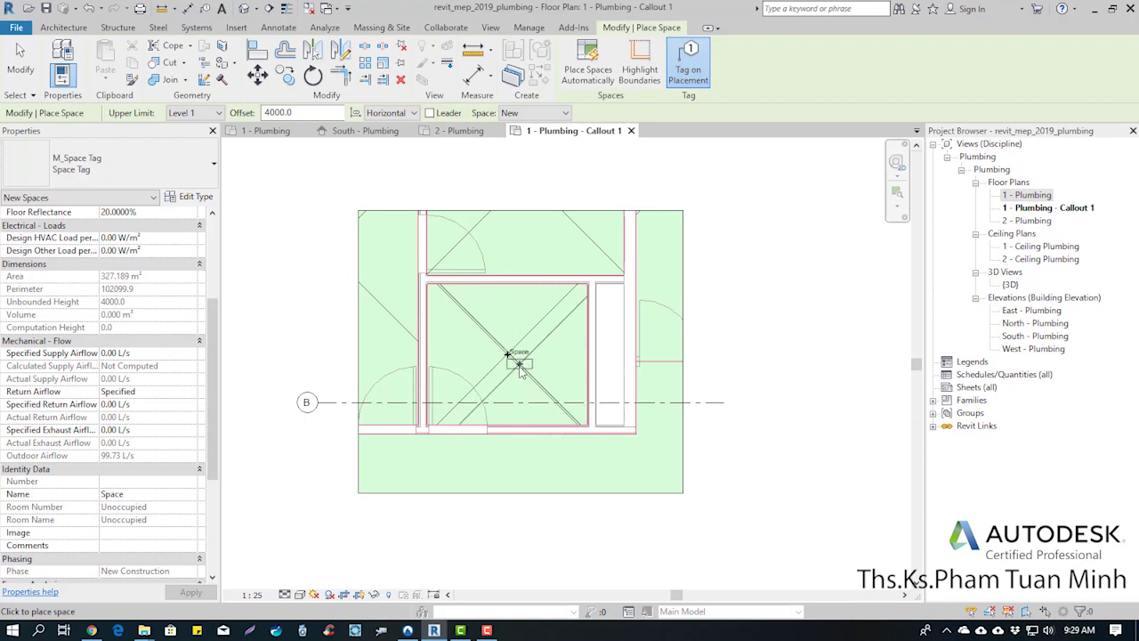
pyautogui.press('Escape')
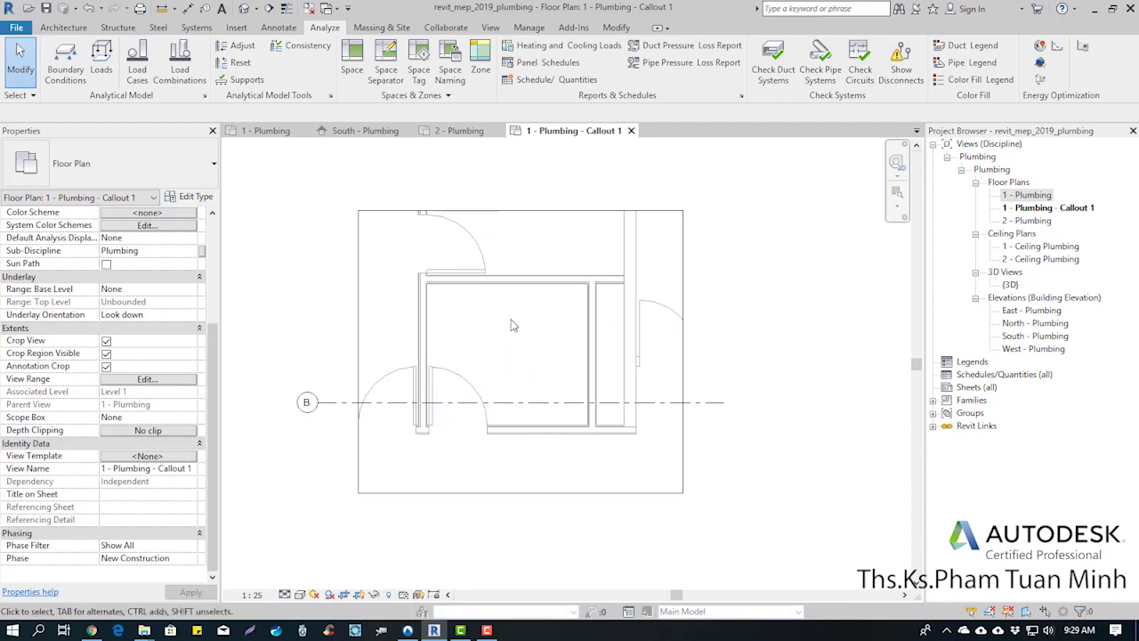
pyautogui.press('t')
pyautogui.press('g')
pyautogui.press('Escape')
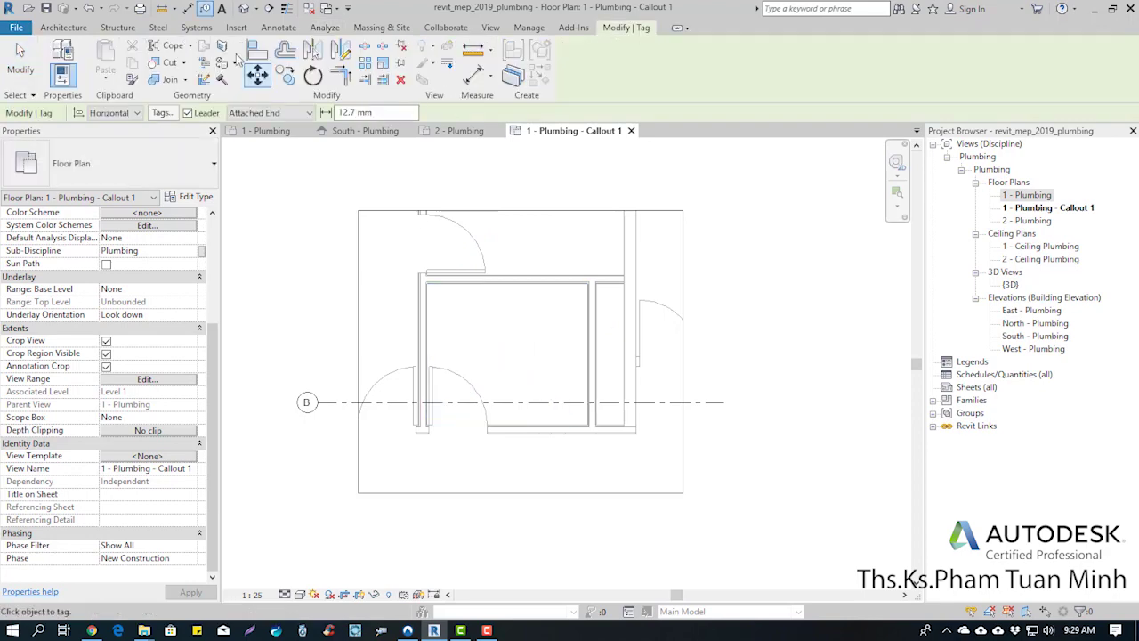
pyautogui.scroll(-2, 518, 353)
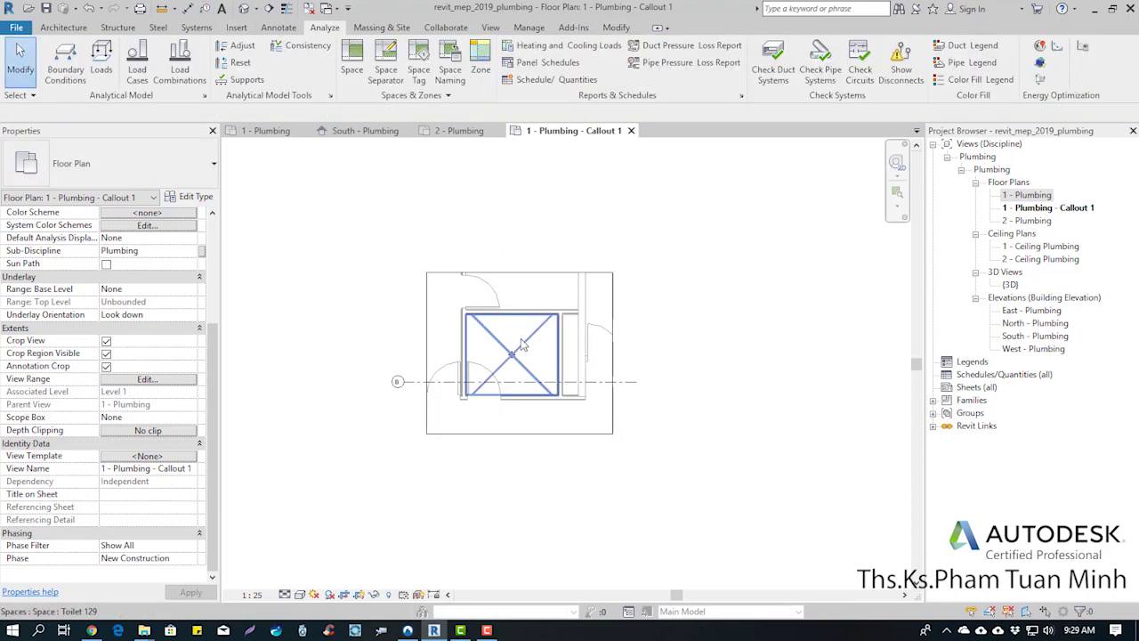
pyautogui.click(520, 352)
pyautogui.scroll(-3, 135, 415)
pyautogui.scroll(-2, 135, 415)
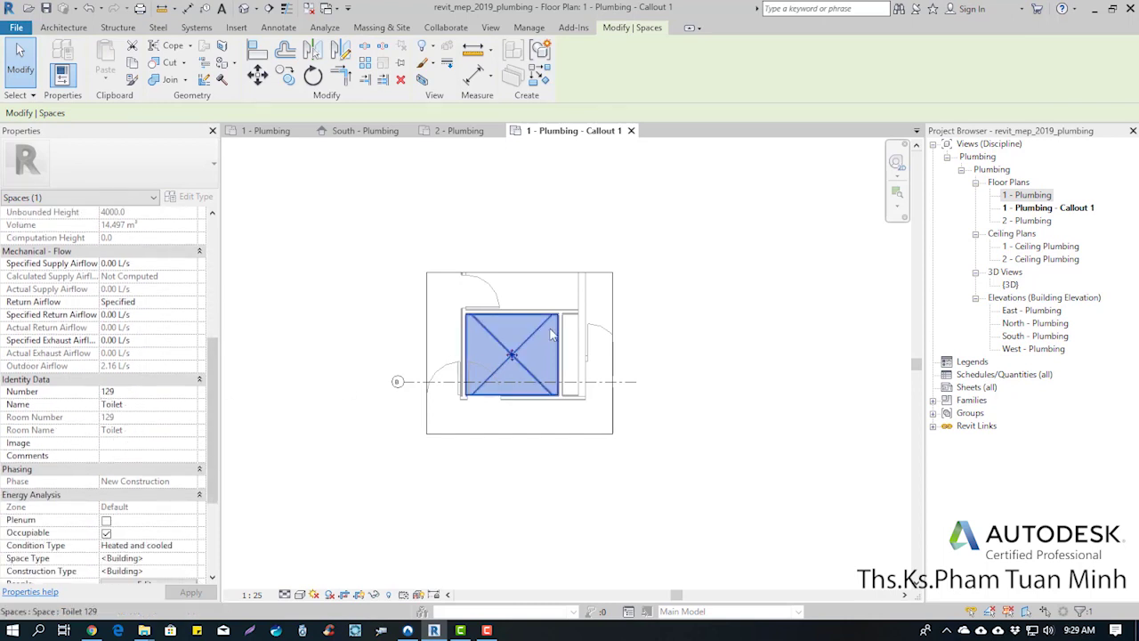
pyautogui.press('Escape')
pyautogui.scroll(2, 539, 336)
pyautogui.scroll(1, 661, 315)
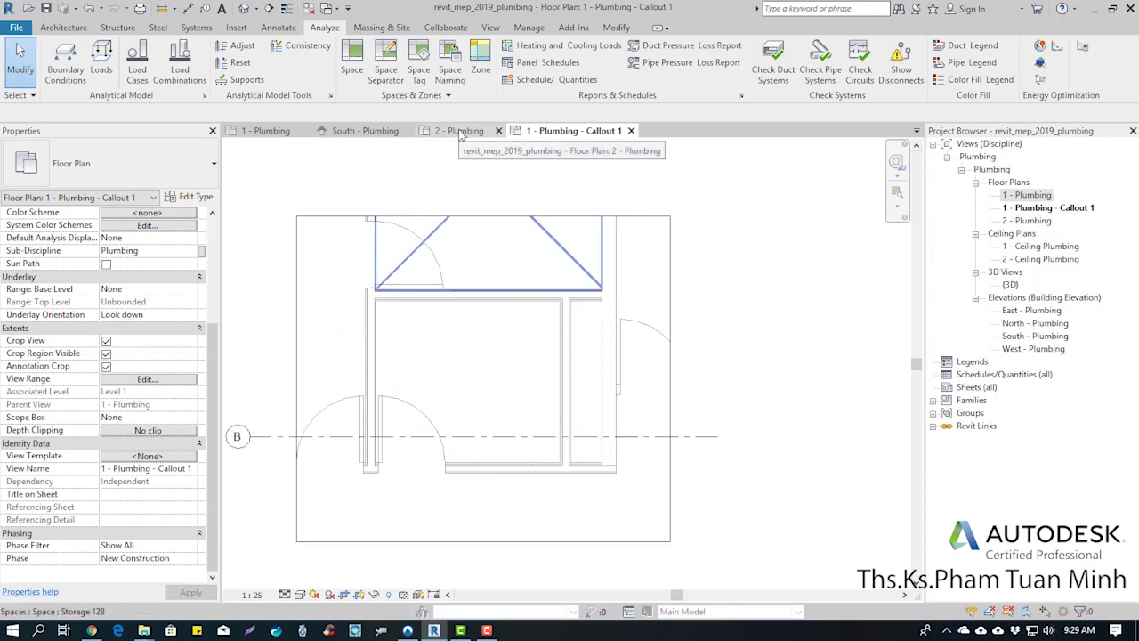
# Open the 2 - Plumbing floor plan and zoom in on Toilet 232.
pyautogui.doubleClick(1029, 222)
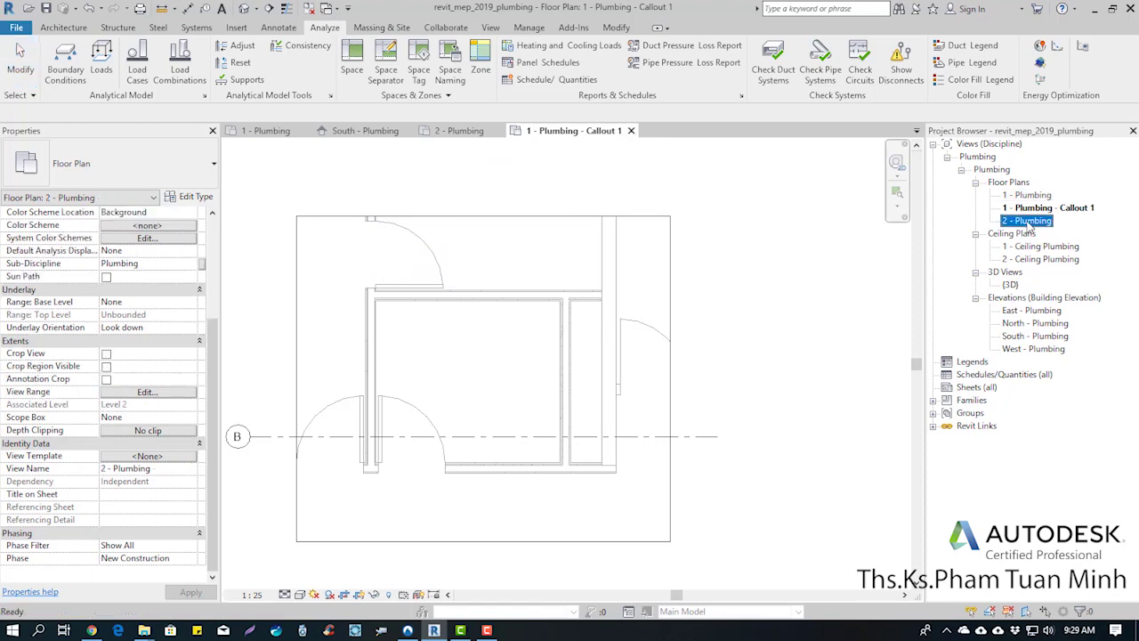
pyautogui.scroll(-5, 542, 338)
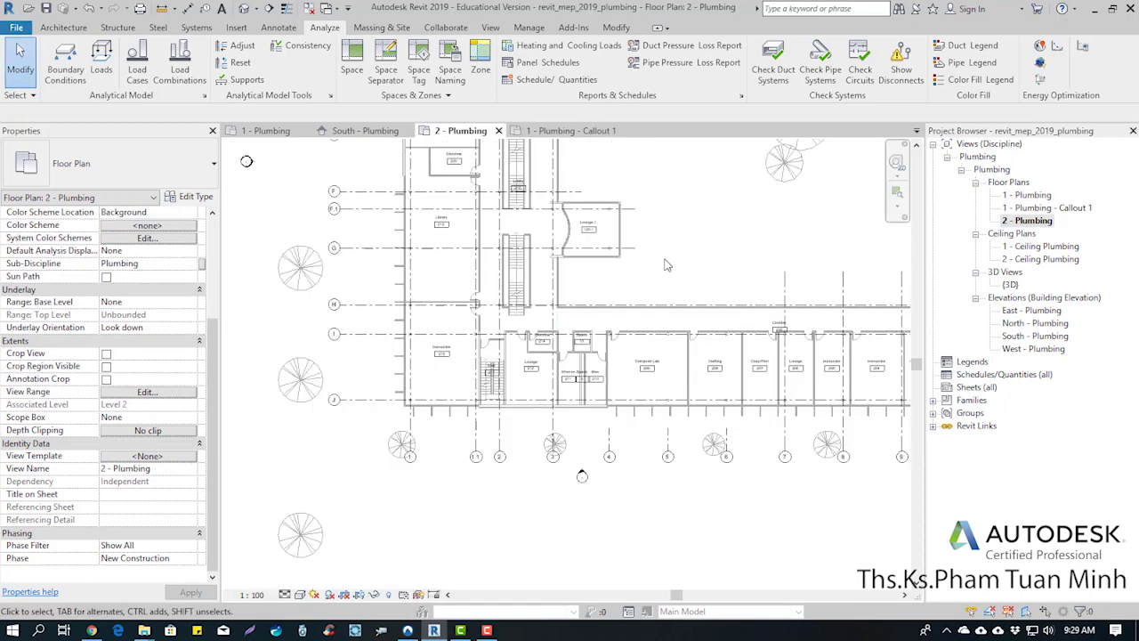
pyautogui.scroll(3, 509, 317)
pyautogui.scroll(2, 509, 318)
pyautogui.scroll(5, 508, 213)
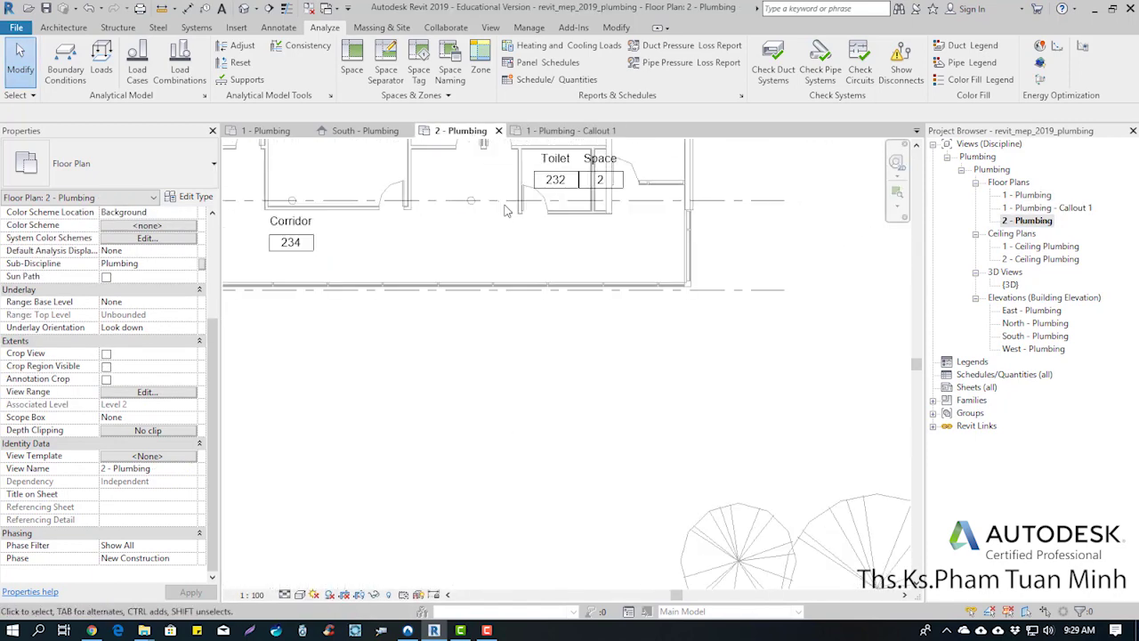
pyautogui.scroll(2, 526, 287)
pyautogui.scroll(-1, 465, 465)
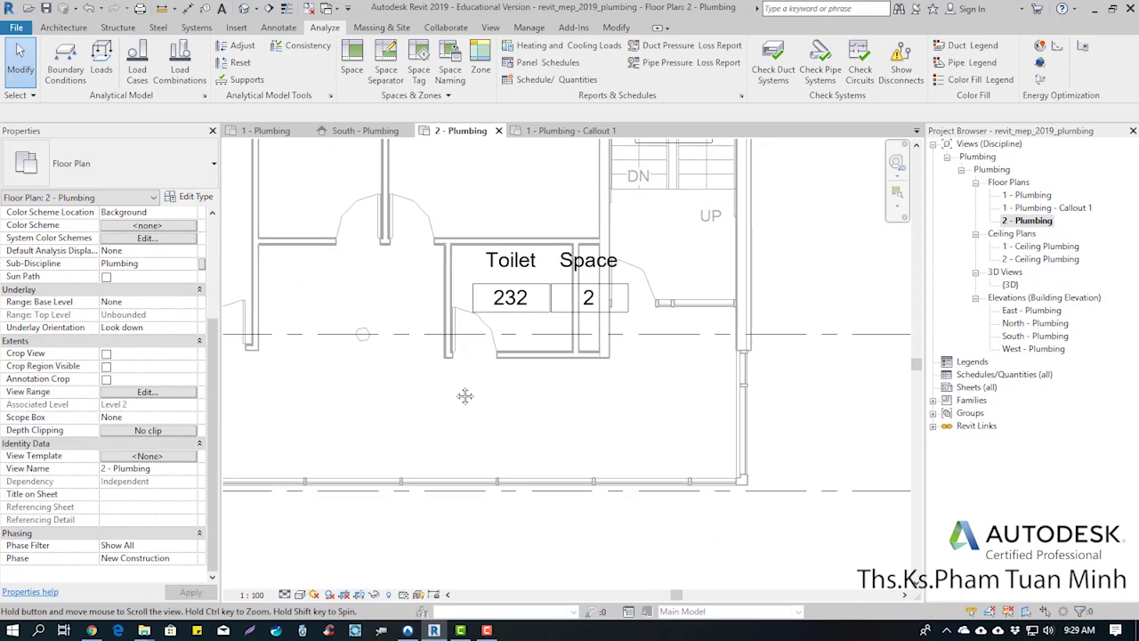
# Delete the stray Space tag and the narrow space beside Toilet 232.
pyautogui.click(591, 300)
pyautogui.press('Delete')
pyautogui.click(589, 302)
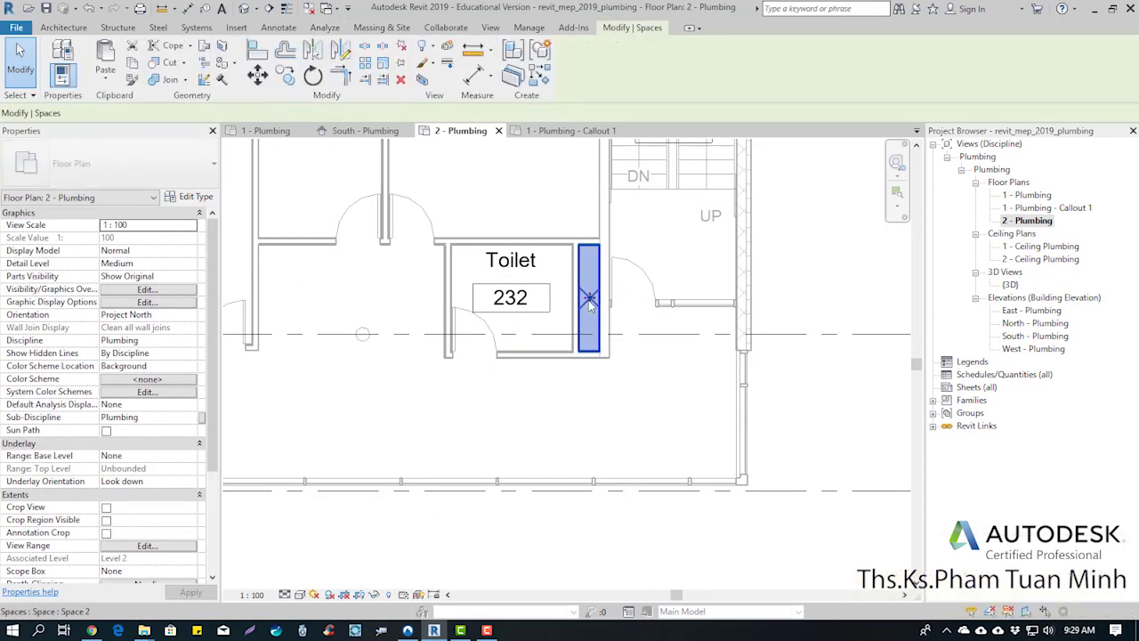
pyautogui.press('Delete')
pyautogui.moveTo(545, 331); pyautogui.dragTo(555, 368, button='middle')
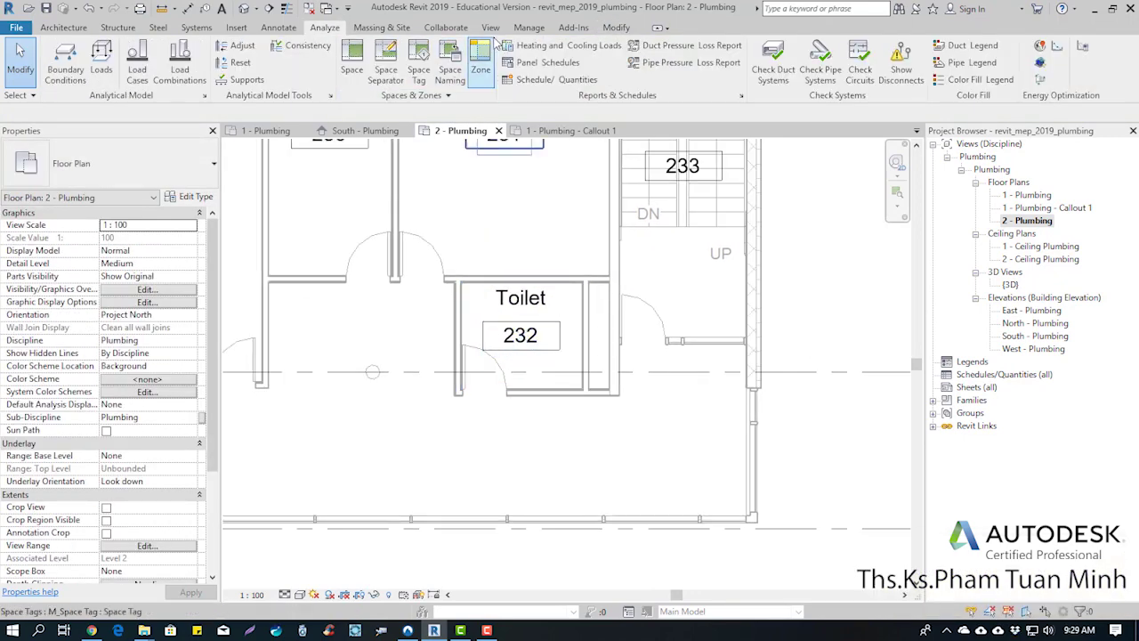
pyautogui.click(491, 27)
# Draw a rectangular callout around the Toilet 232 room.
pyautogui.click(501, 76)
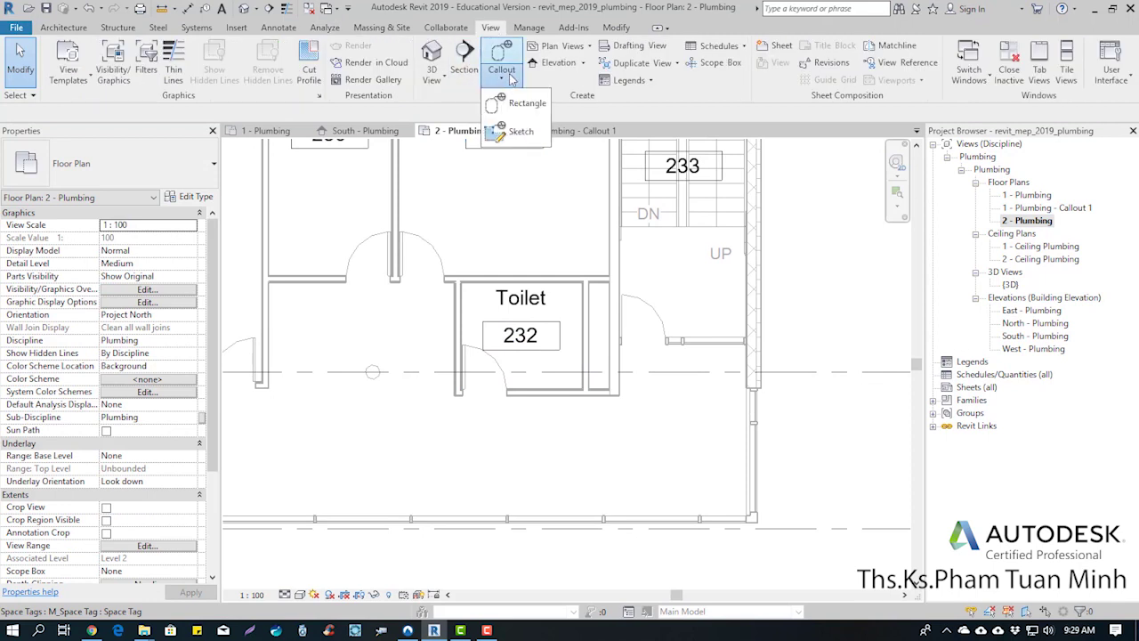
pyautogui.click(527, 103)
pyautogui.click(418, 215)
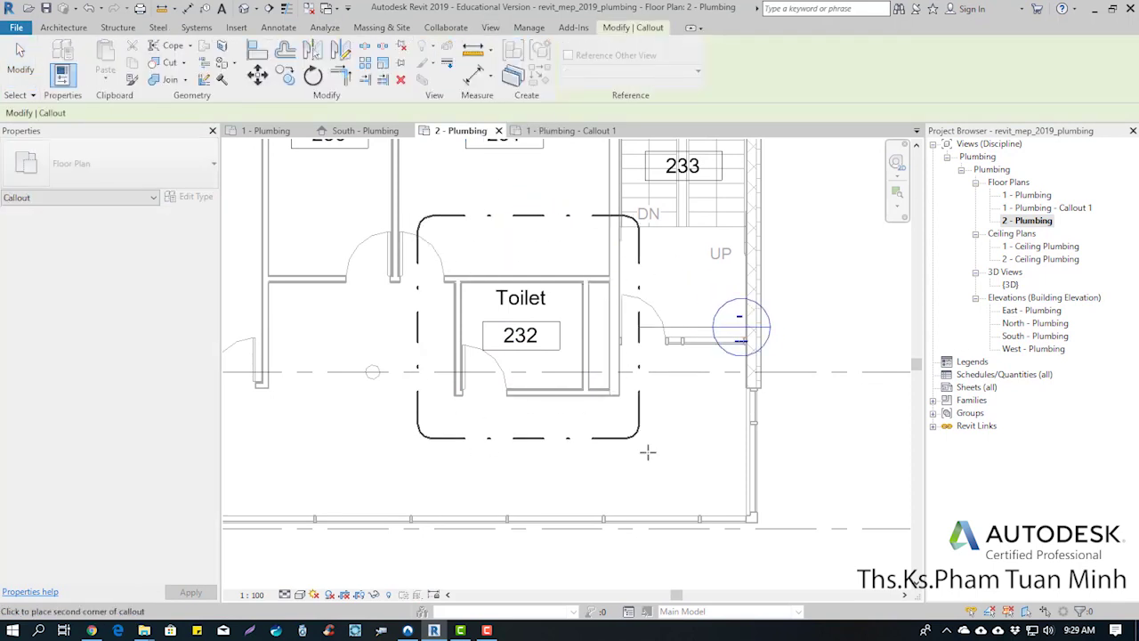
pyautogui.click(656, 454)
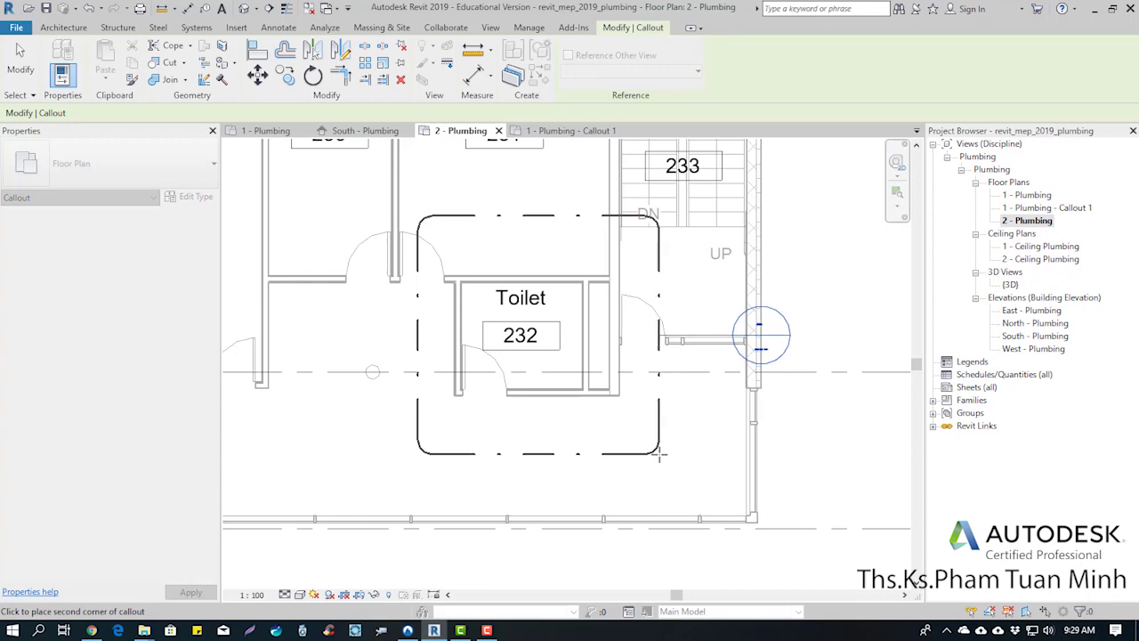
pyautogui.press('Escape')
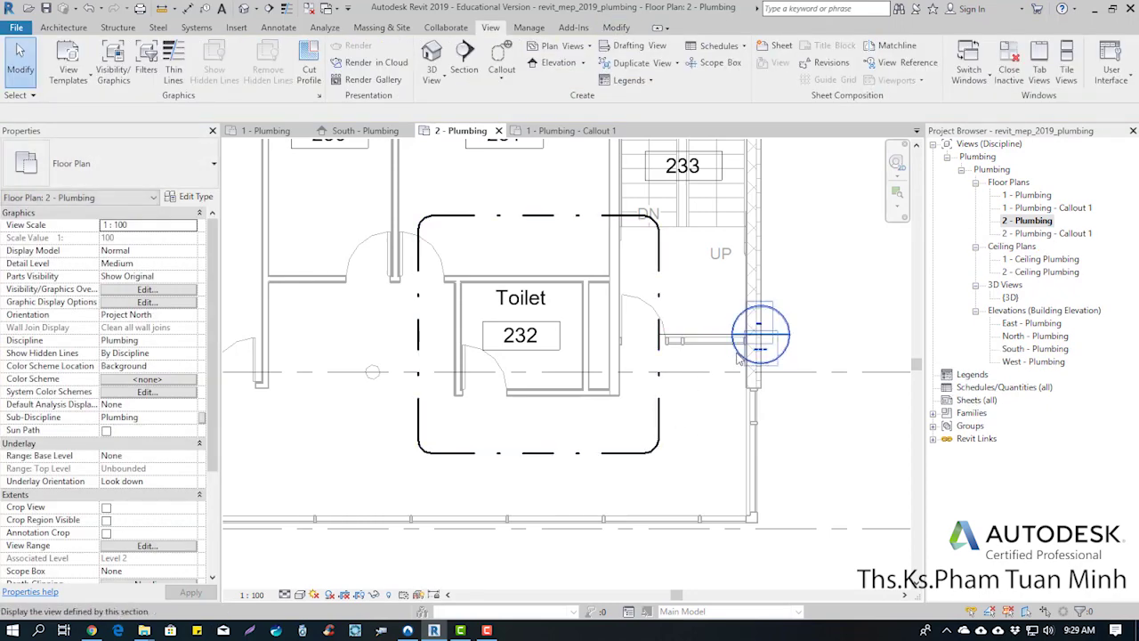
# Open the new 2 - Plumbing - Callout 1 view from its callout head.
pyautogui.rightClick(756, 348)
pyautogui.click(804, 167)
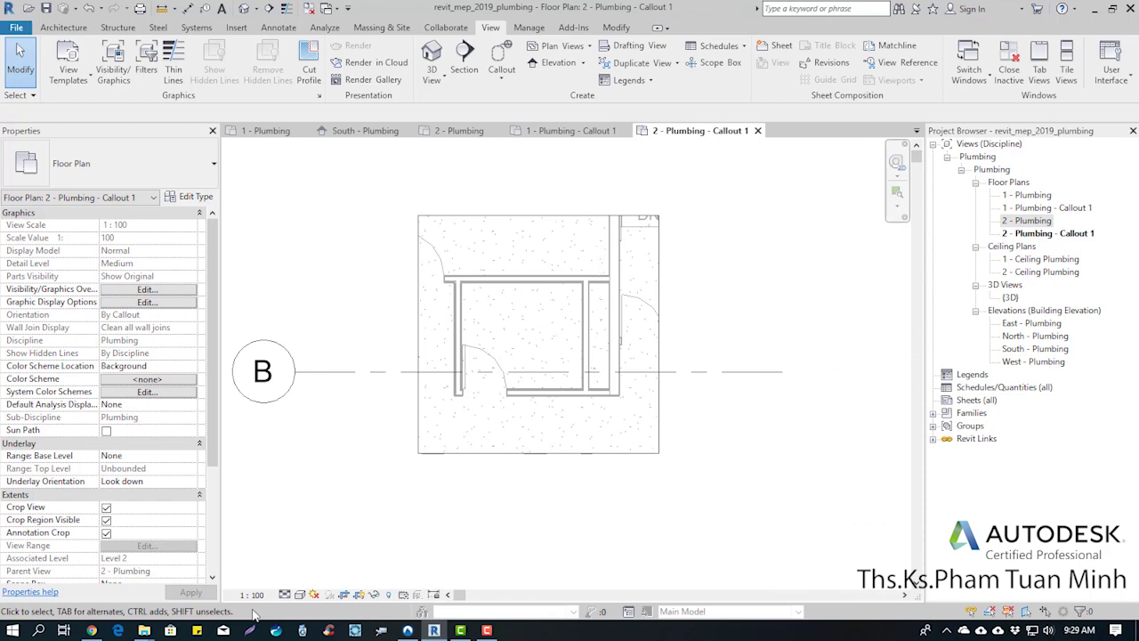
pyautogui.click(252, 595)
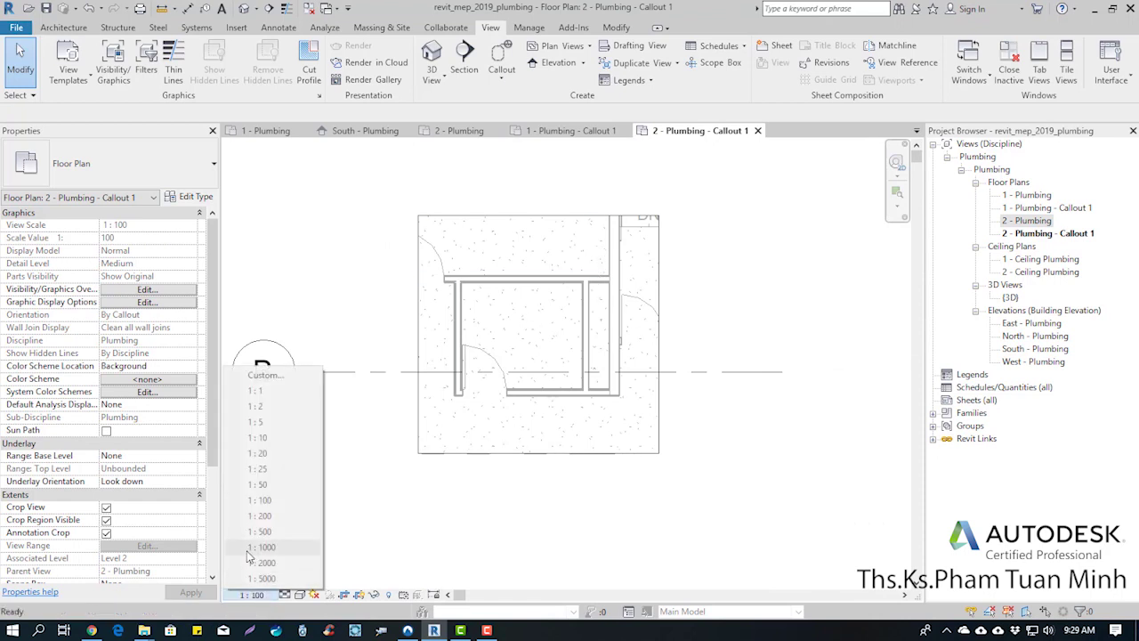
pyautogui.click(267, 349)
pyautogui.scroll(-1, 215, 433)
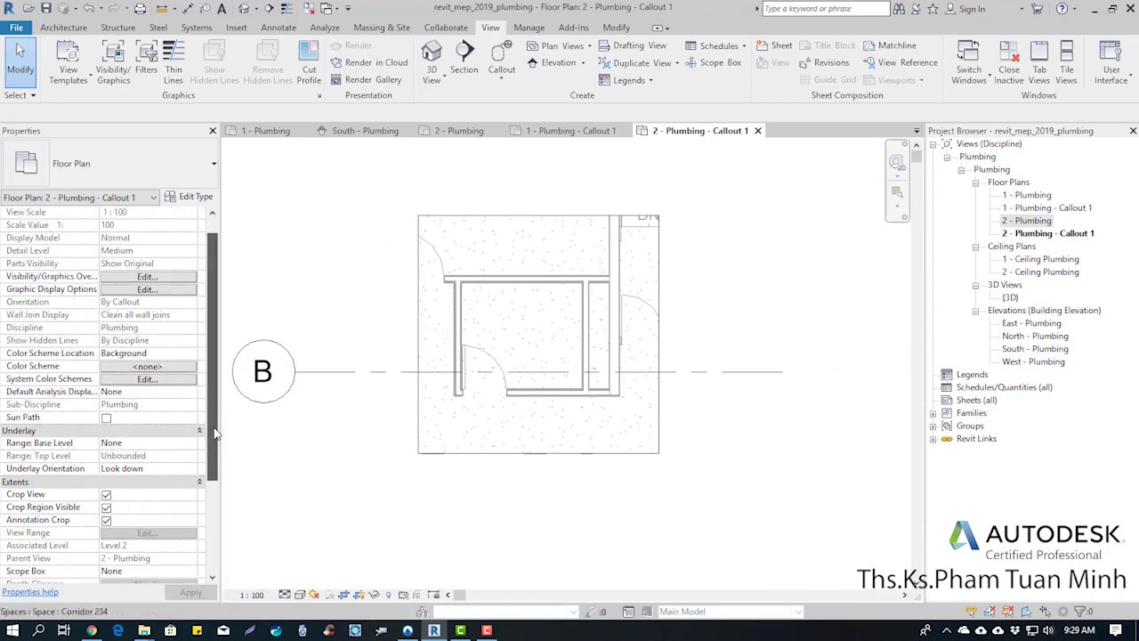
pyautogui.scroll(-5, 215, 432)
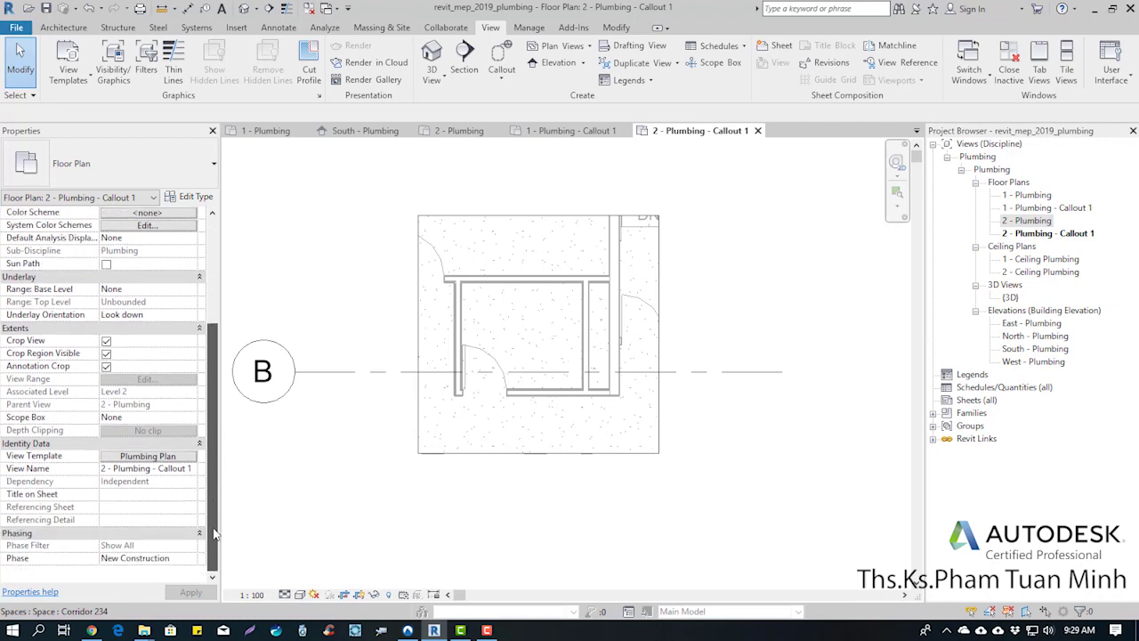
# Set the callout view's View Template to <None>.
pyautogui.click(166, 458)
pyautogui.click(583, 245)
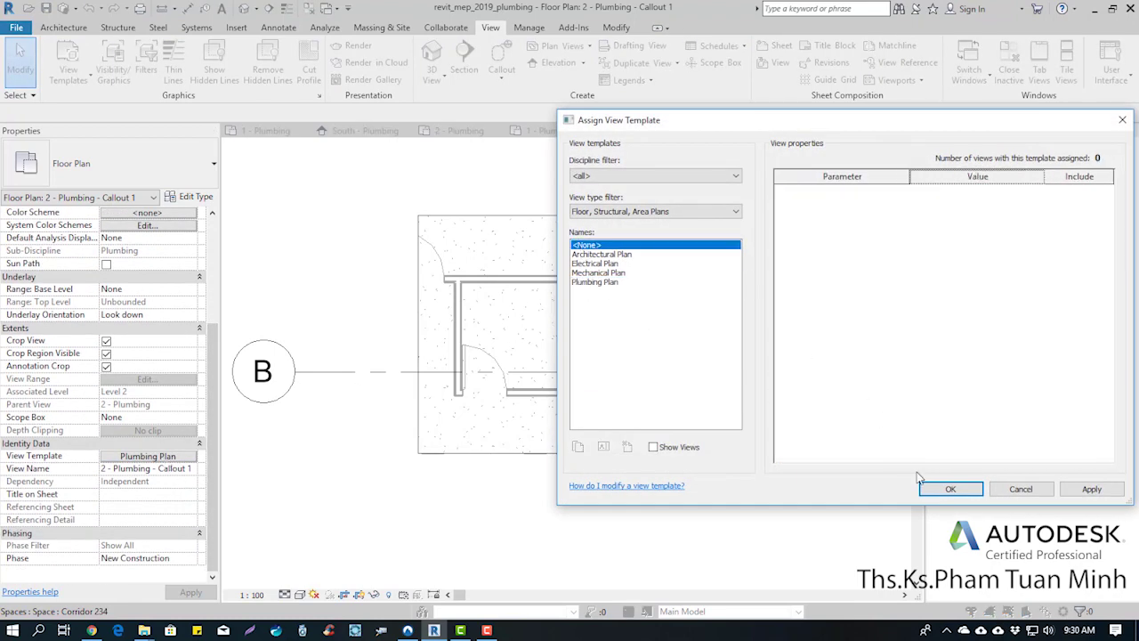
pyautogui.click(948, 488)
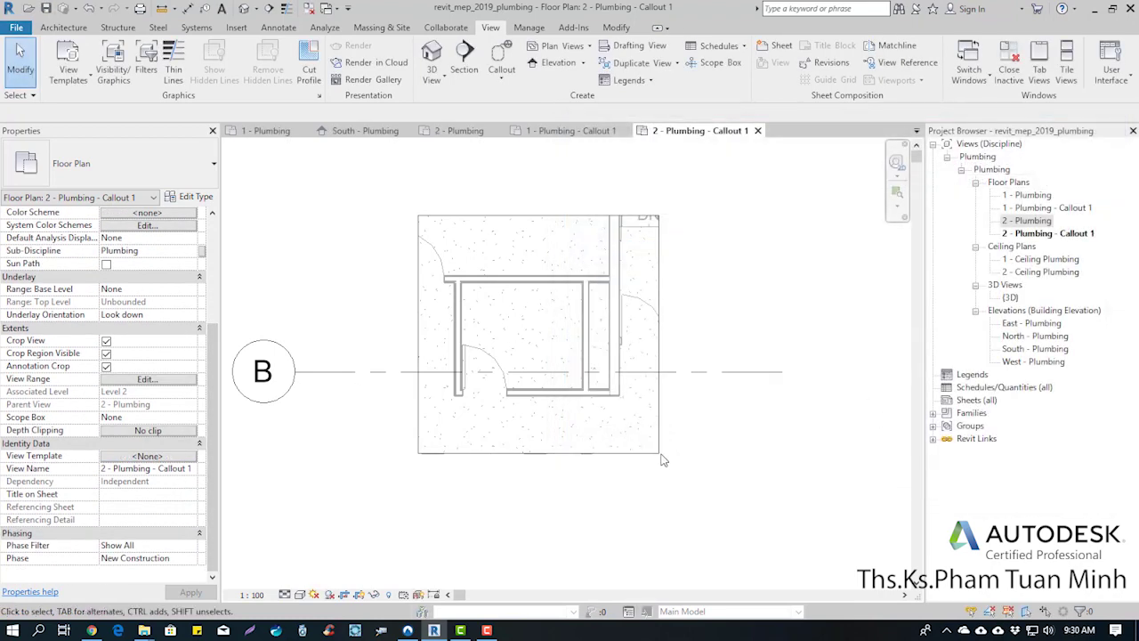
pyautogui.click(252, 595)
# Set the callout scale to 1:25 and hide the Floors surface pattern via Visibility/Graphic Overrides.
pyautogui.click(266, 470)
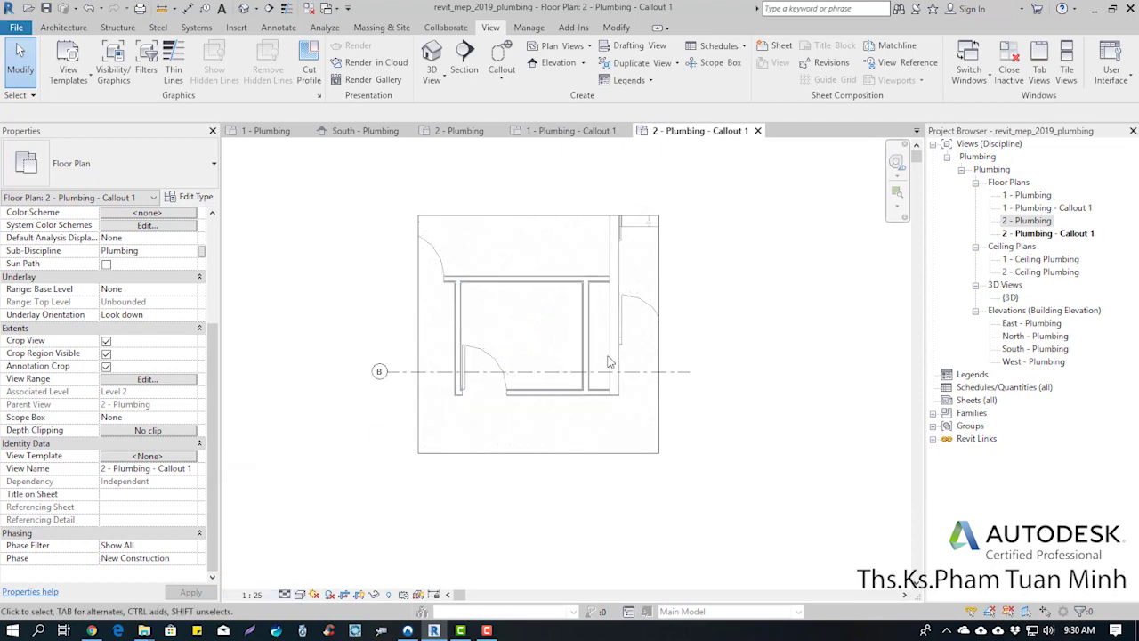
pyautogui.press('v')
pyautogui.press('g')
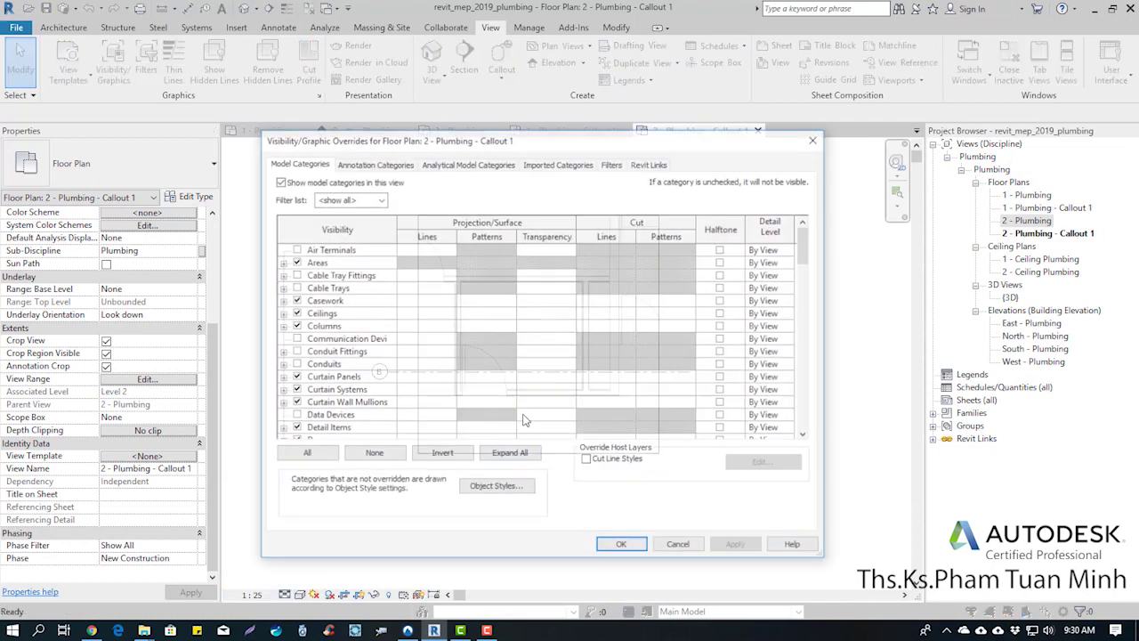
pyautogui.click(364, 379)
pyautogui.scroll(-3, 356, 383)
pyautogui.scroll(-2, 347, 401)
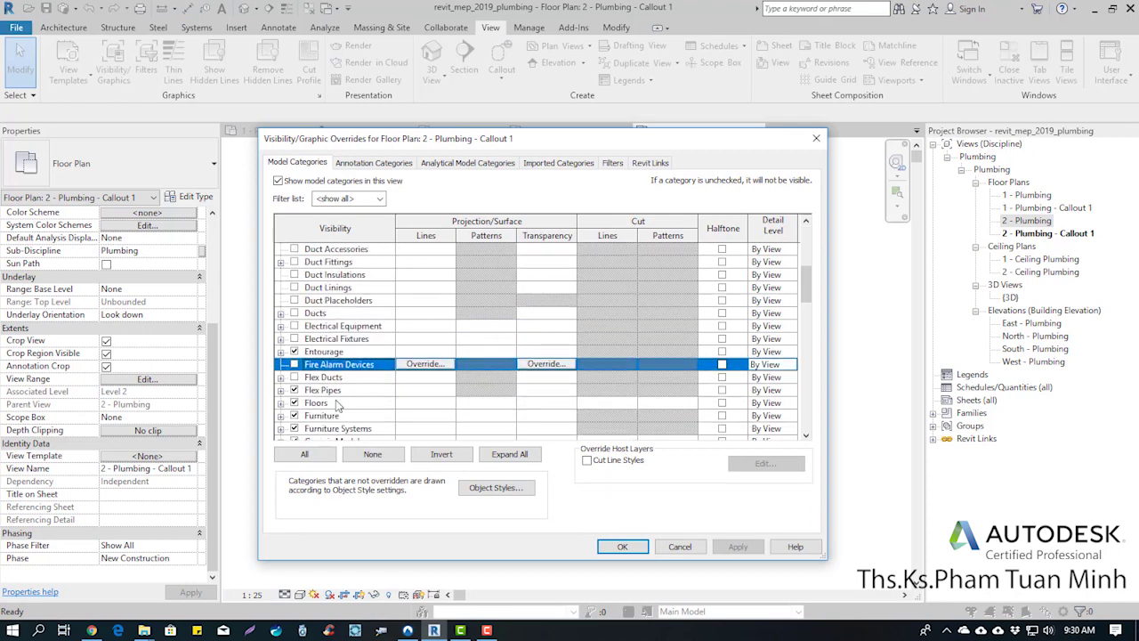
pyautogui.click(342, 402)
pyautogui.click(480, 405)
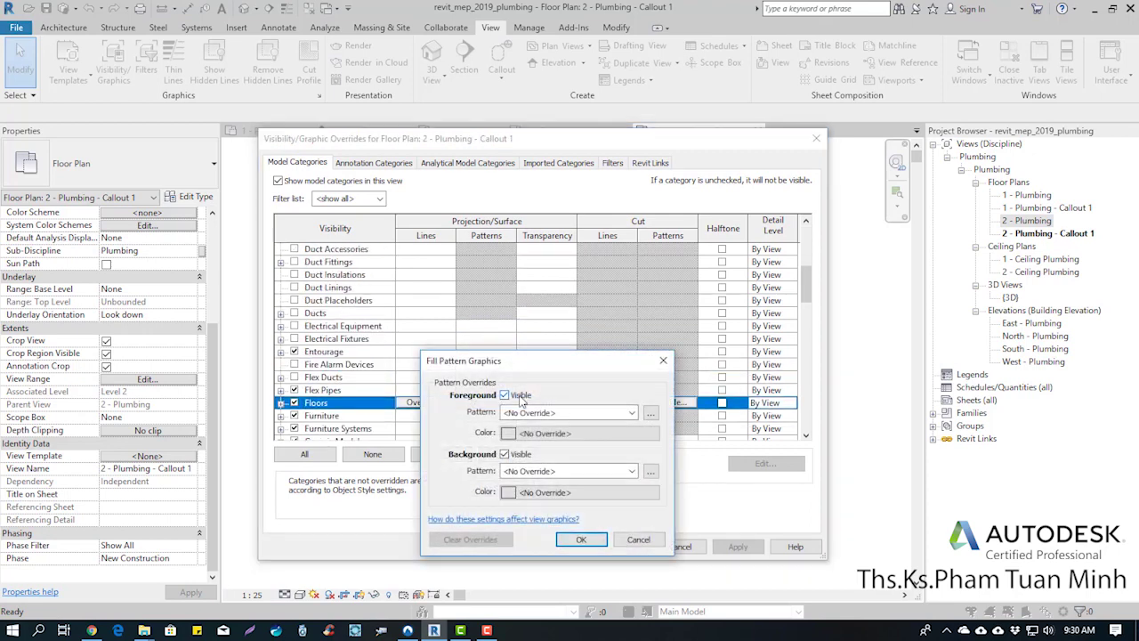
pyautogui.click(581, 541)
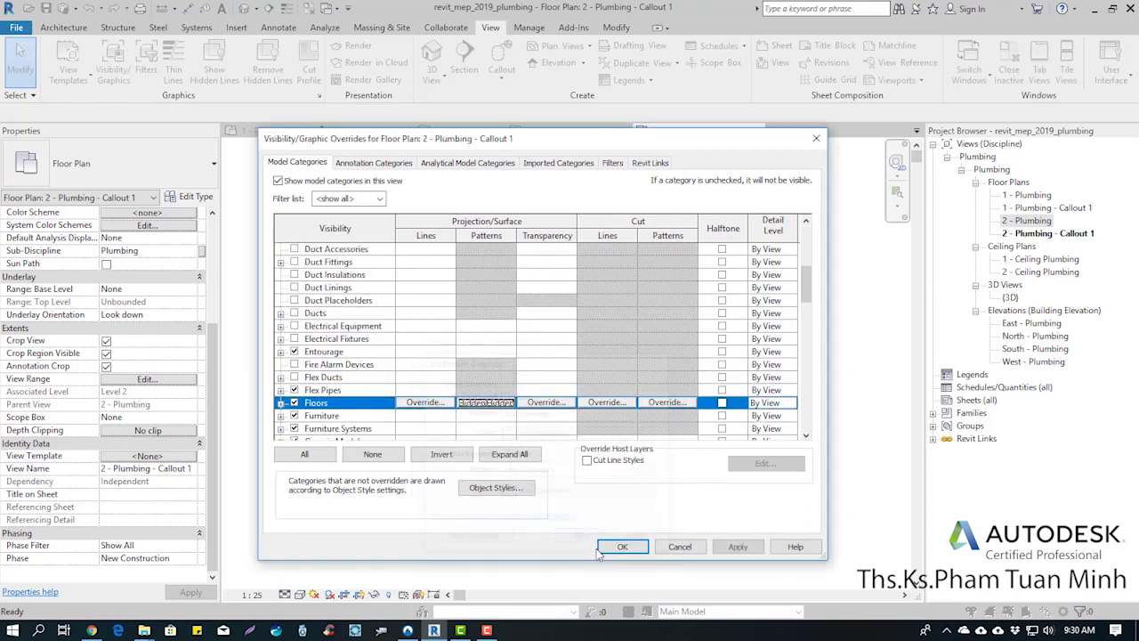
pyautogui.click(620, 546)
pyautogui.click(570, 309)
pyautogui.scroll(2, 536, 303)
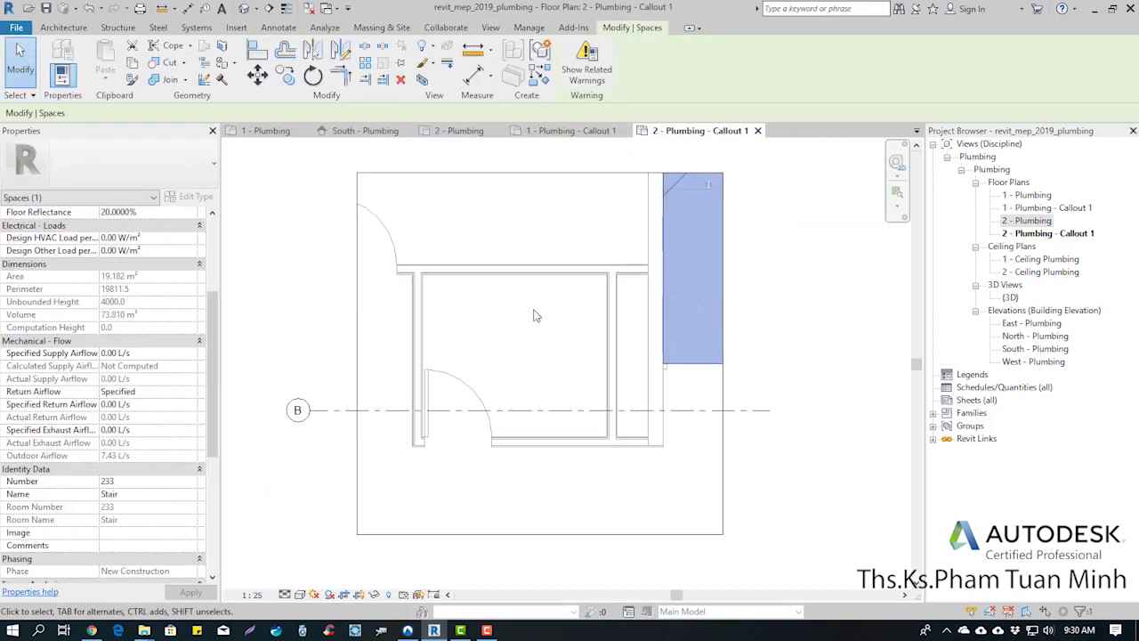
# Rename the level 1 callout view to 1 - Plumbing - Toilet.
pyautogui.click(1053, 210)
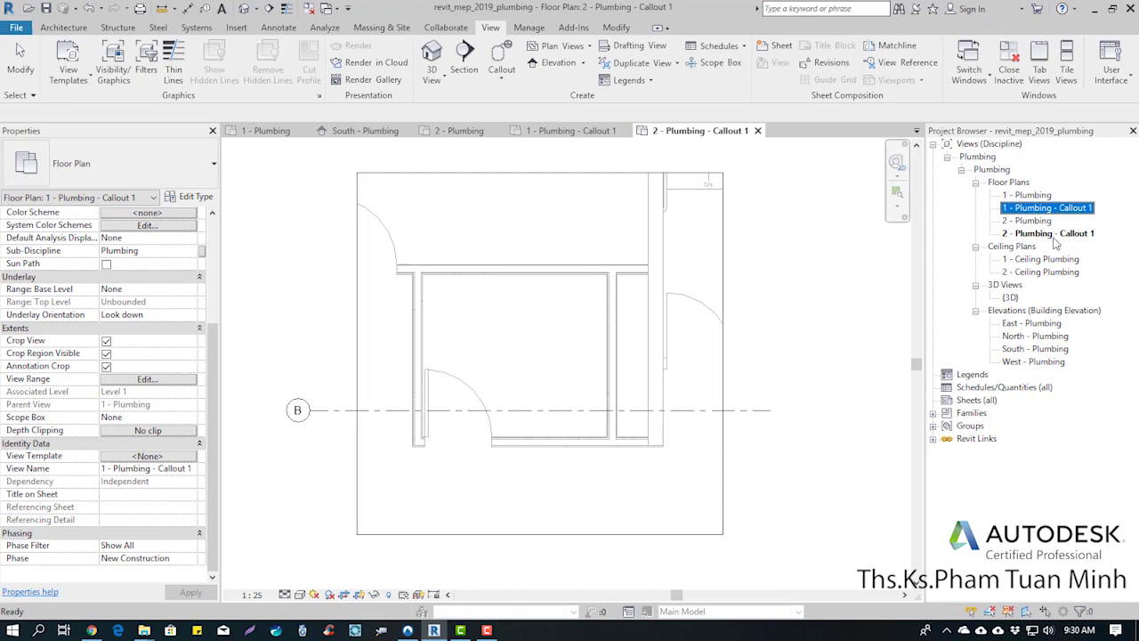
pyautogui.rightClick(1062, 210)
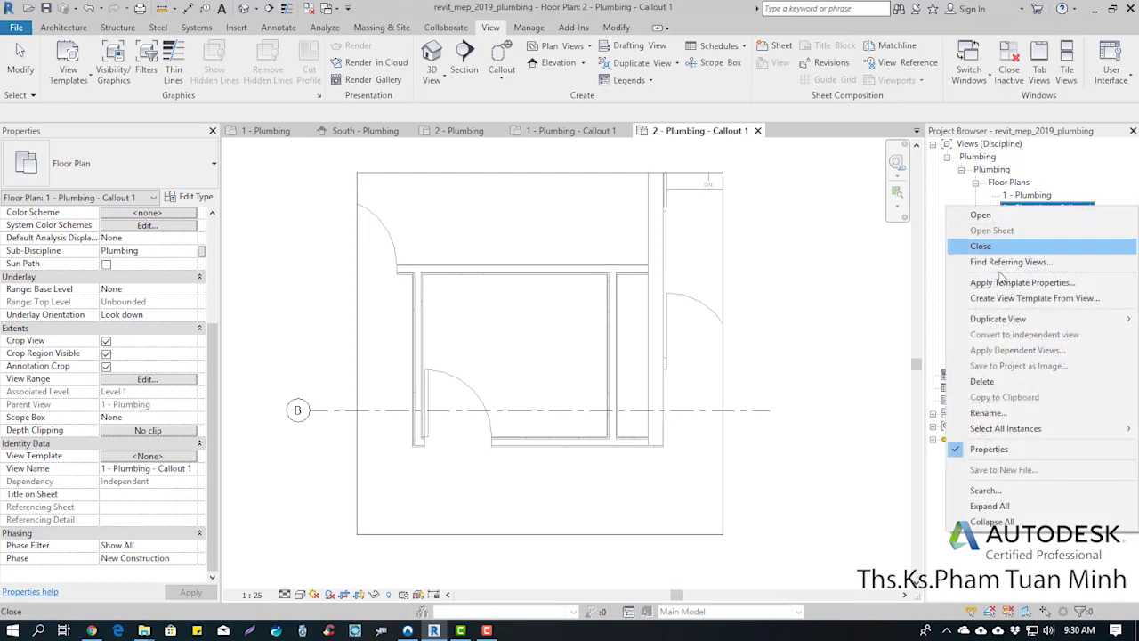
pyautogui.click(1003, 413)
pyautogui.click(1069, 208)
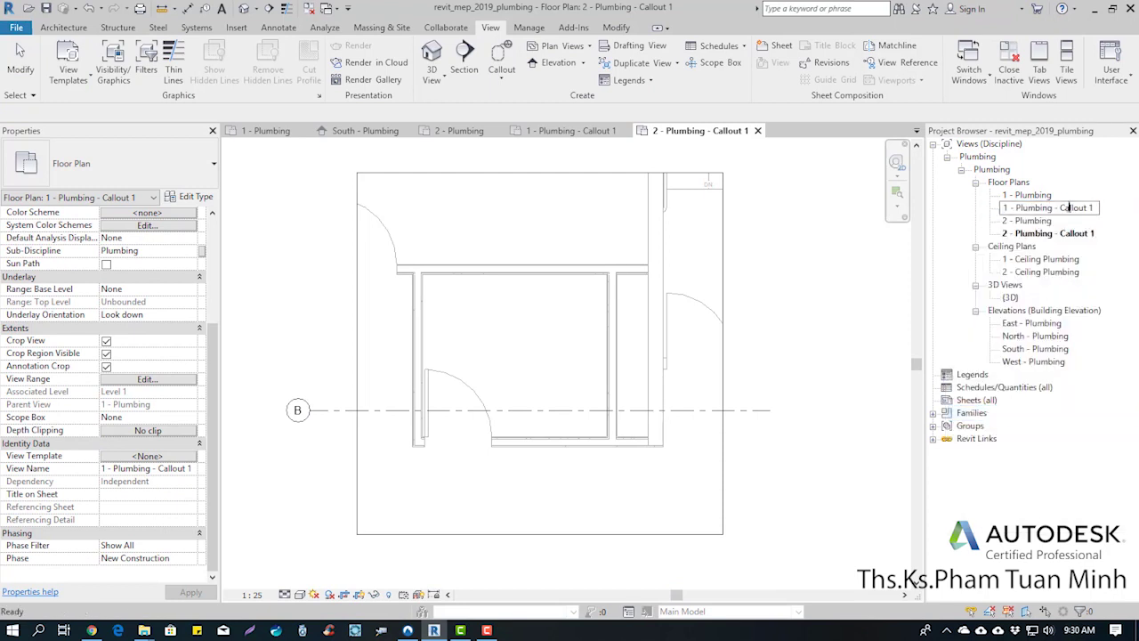
pyautogui.moveTo(1090, 207); pyautogui.dragTo(1060, 207)
pyautogui.write('Toile')
pyautogui.click(1079, 234)
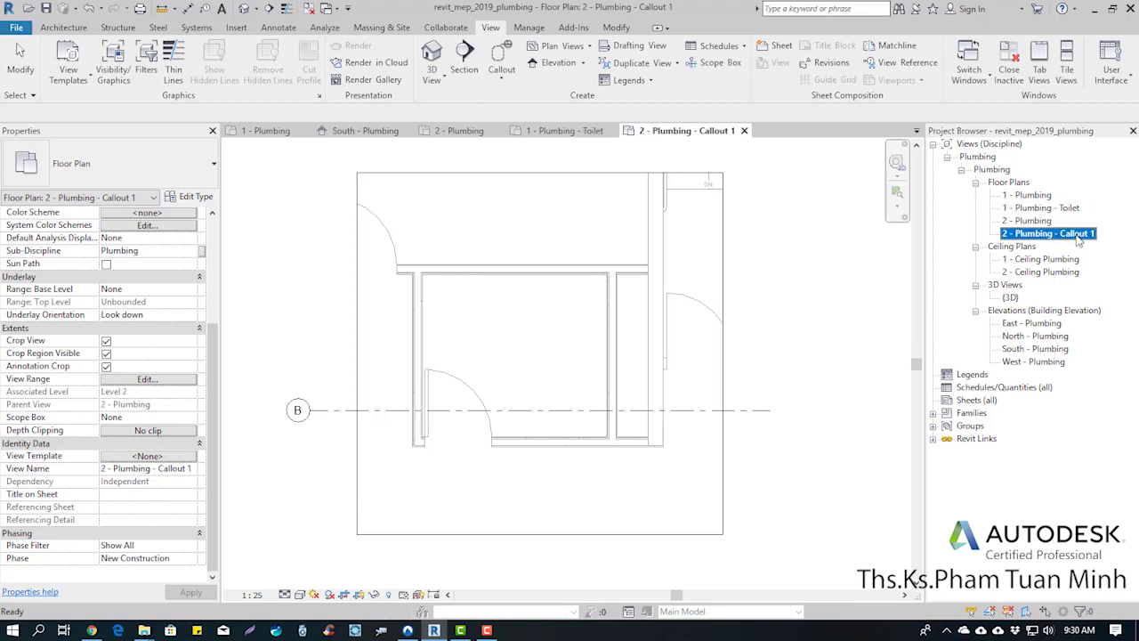
# Rename the level 2 callout view to 2 - Plumbing - Toilet.
pyautogui.rightClick(1078, 235)
pyautogui.click(990, 441)
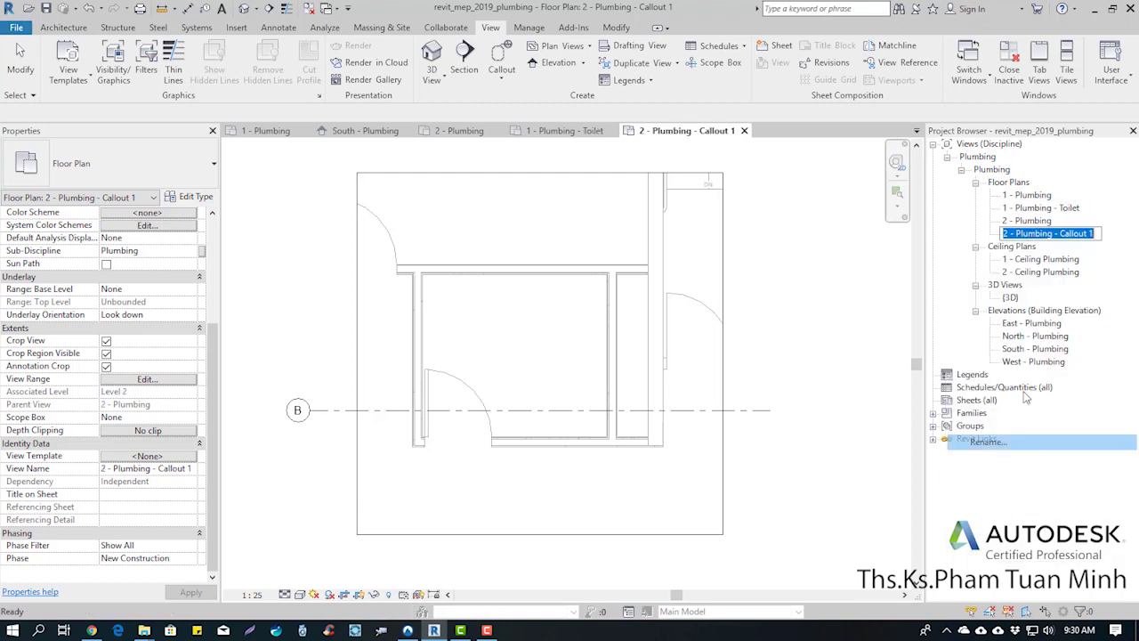
pyautogui.click(1094, 232)
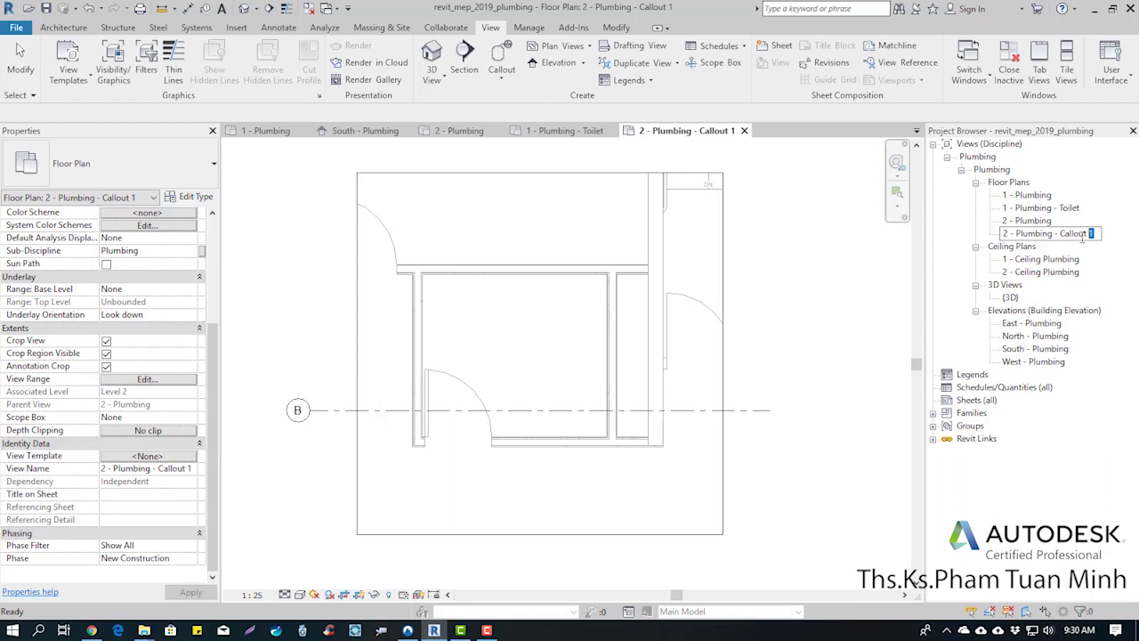
pyautogui.moveTo(1082, 238); pyautogui.dragTo(1065, 241)
pyautogui.write('Toilet')
pyautogui.press('Return')
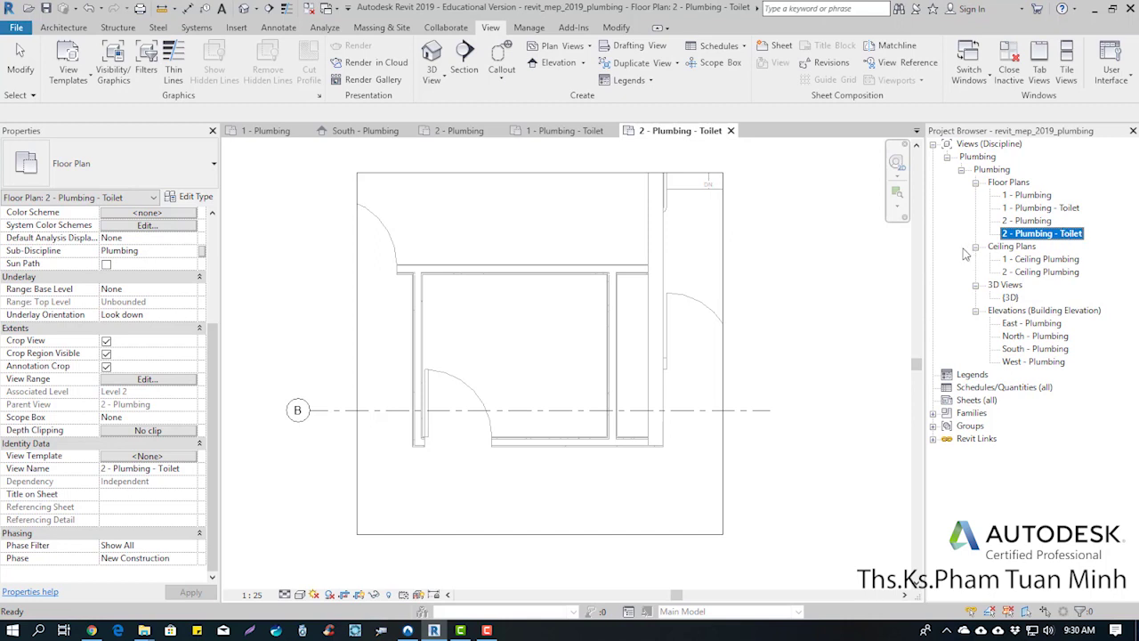
pyautogui.click(750, 261)
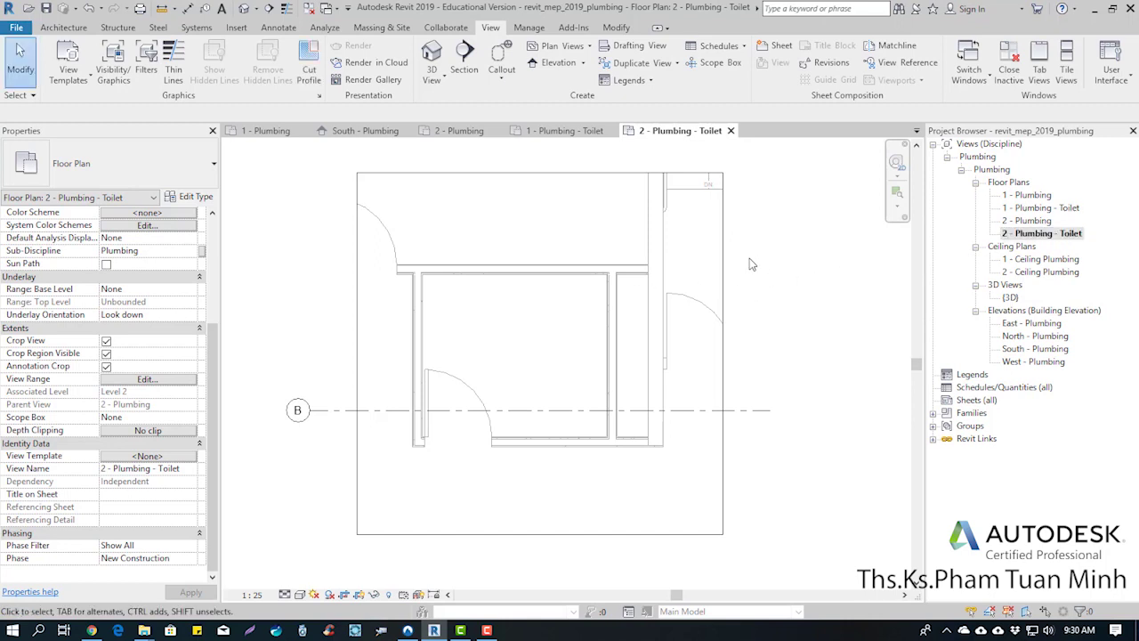